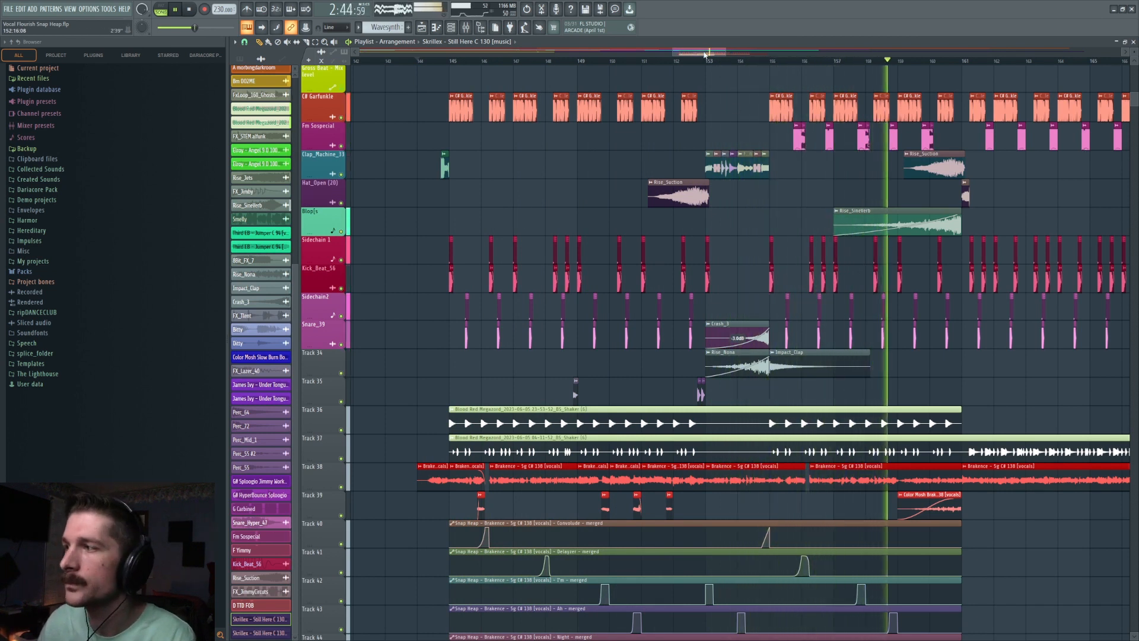
Step: Stop playback and isolate the vocals and their Snap Heap automation on Tracks 38 to 45, muting all other tracks
{"action": "scroll", "coordinate": [734, 168], "scroll_direction": "down", "scroll_amount": 1}
{"action": "scroll", "coordinate": [734, 168], "scroll_direction": "down", "scroll_amount": 1}
{"action": "key", "text": "space"}
{"action": "scroll", "coordinate": [409, 342], "scroll_direction": "down", "scroll_amount": 2}
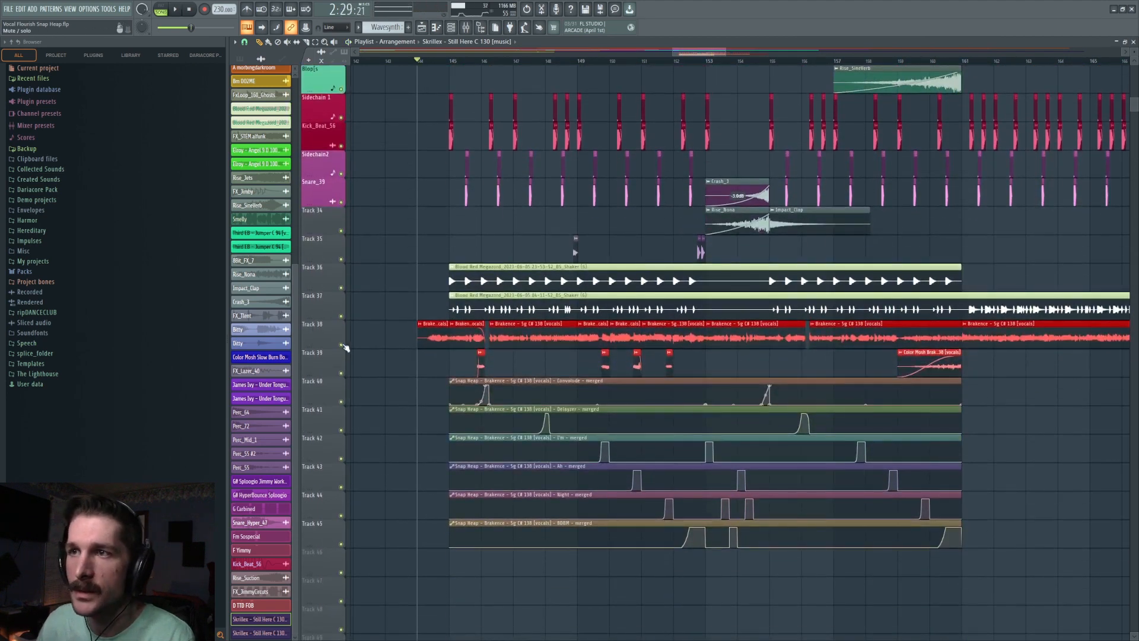
{"action": "right_click", "coordinate": [341, 345]}
{"action": "left_click_drag", "start_coordinate": [345, 405], "coordinate": [347, 550]}
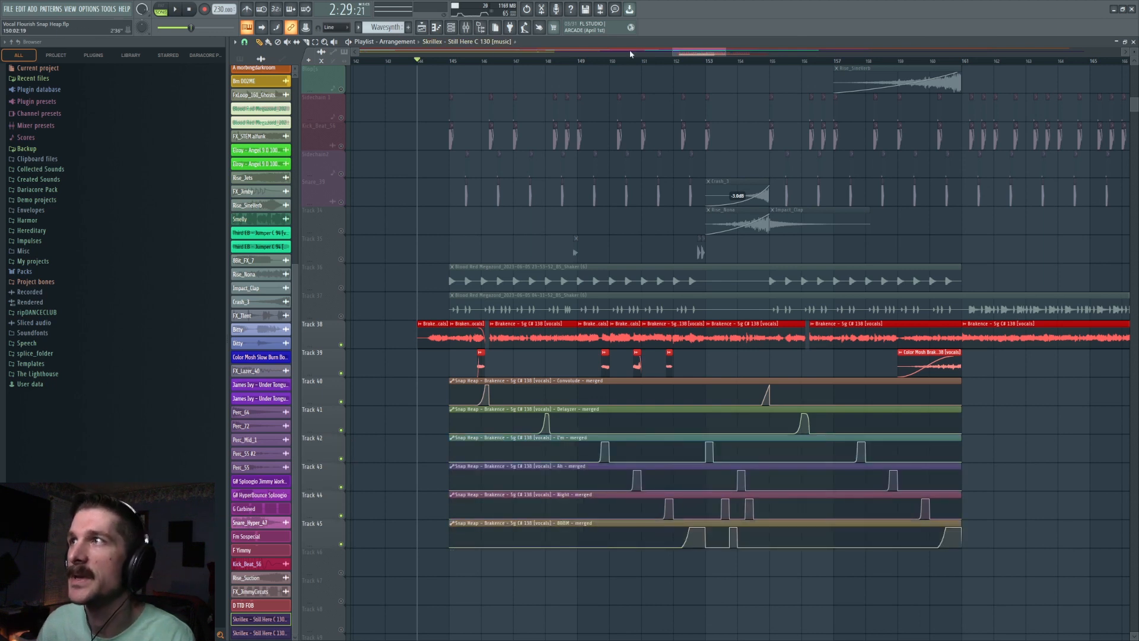
Step: Enlarge the playlist track height and play the isolated Brakence vocals with their effect automation
{"action": "left_click_drag", "start_coordinate": [685, 55], "coordinate": [687, 55]}
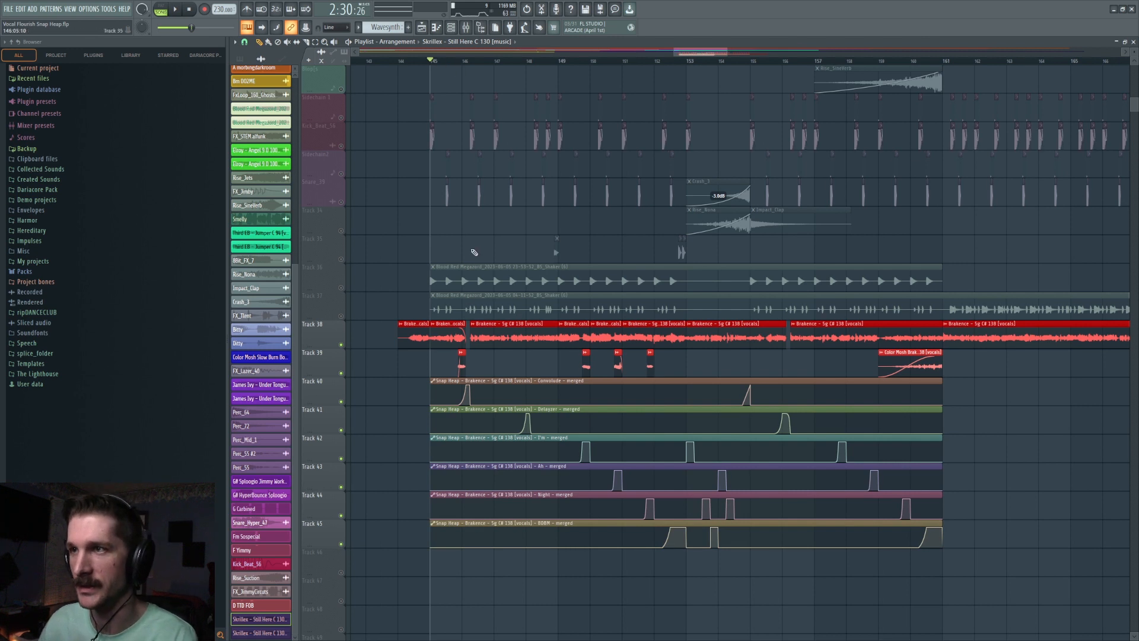
{"action": "scroll", "coordinate": [456, 280], "scroll_direction": "down", "scroll_amount": 1}
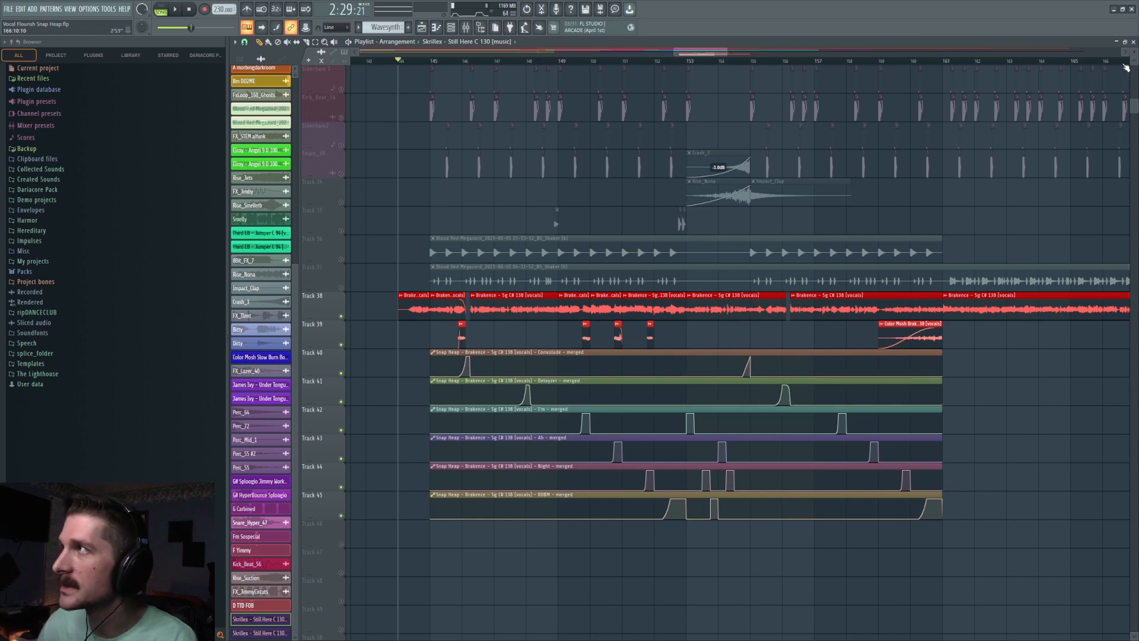
{"action": "left_click_drag", "start_coordinate": [1133, 52], "coordinate": [1133, 60]}
{"action": "scroll", "coordinate": [905, 218], "scroll_direction": "down", "scroll_amount": 7}
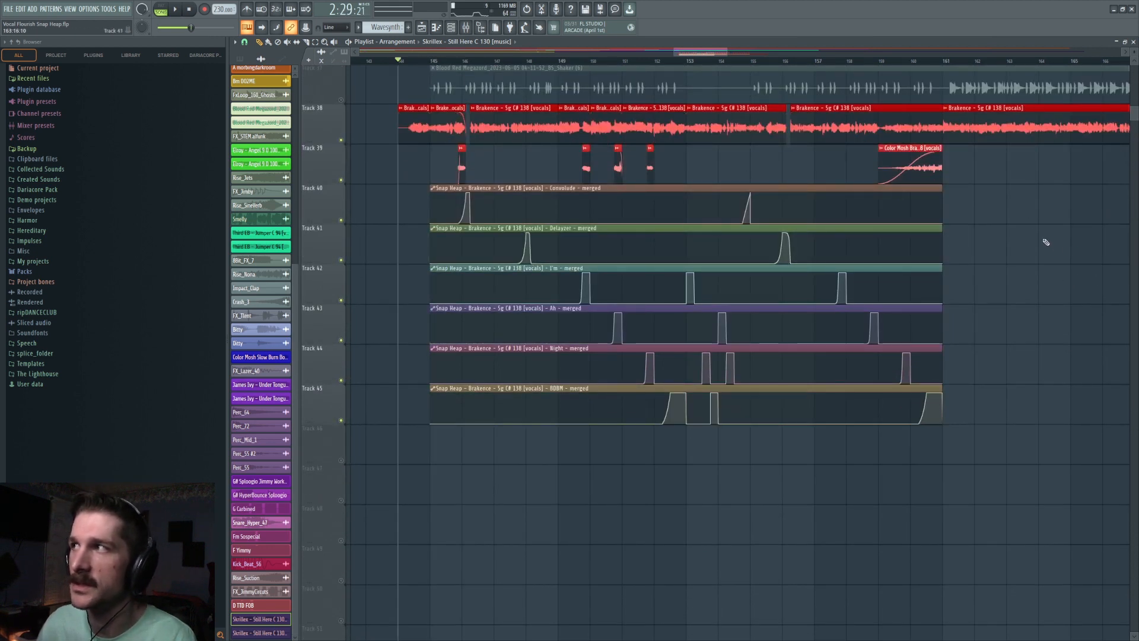
{"action": "key", "text": "space"}
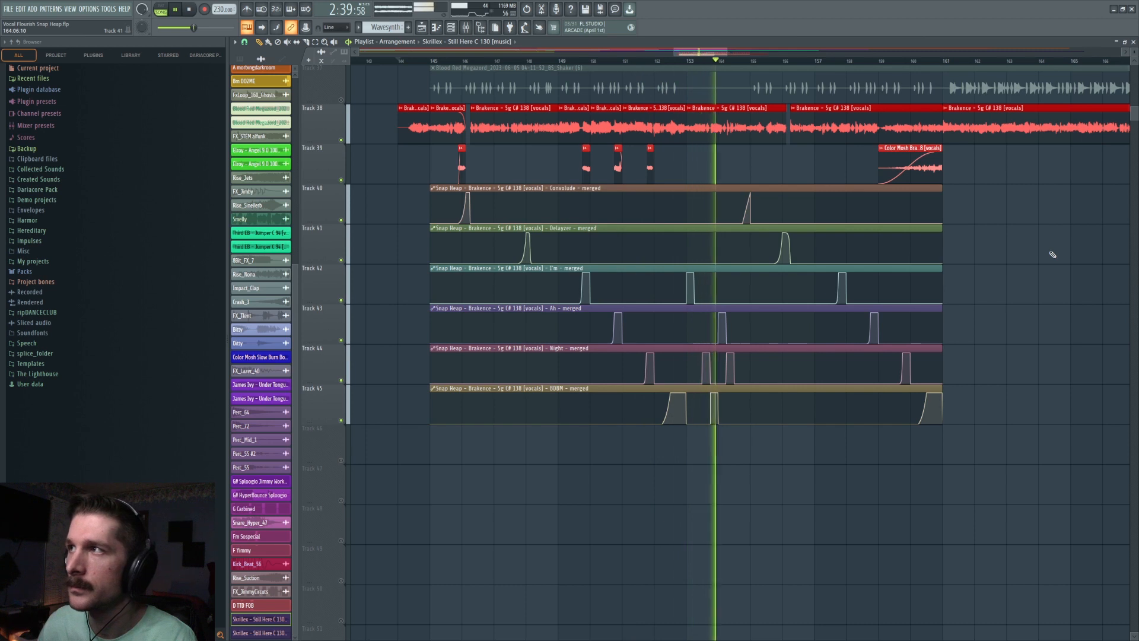
{"action": "left_click_drag", "start_coordinate": [706, 55], "coordinate": [713, 54]}
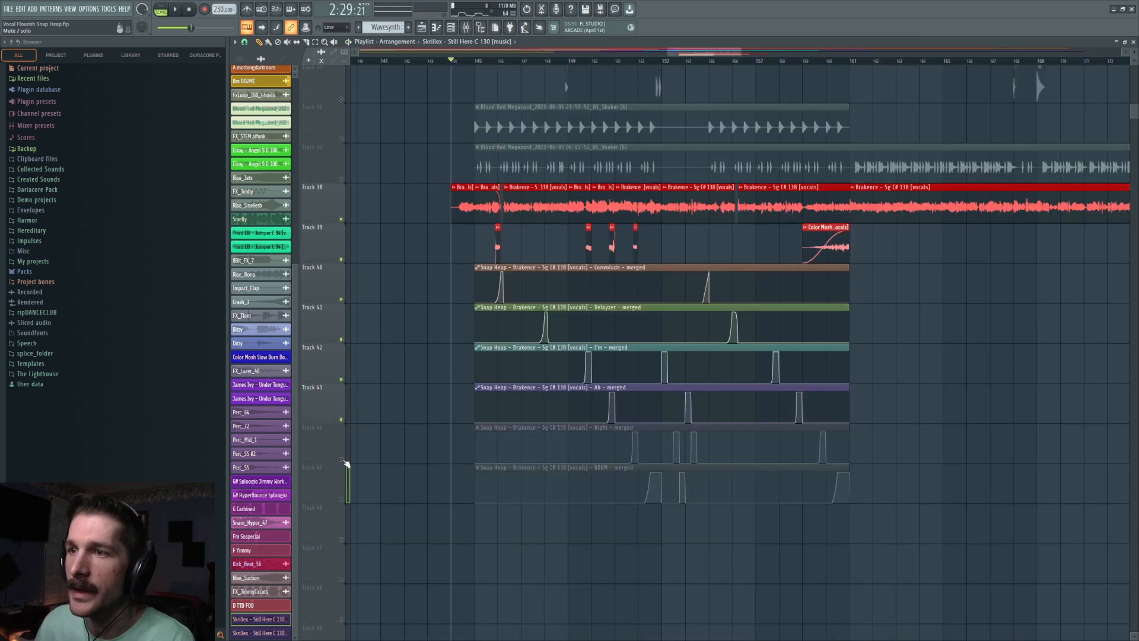
Step: Unmute all the tracks except the kick and snare tracks and their two sidechain tracks, which stay muted
{"action": "scroll", "coordinate": [404, 446], "scroll_direction": "up", "scroll_amount": 3}
{"action": "scroll", "coordinate": [356, 475], "scroll_direction": "up", "scroll_amount": 3}
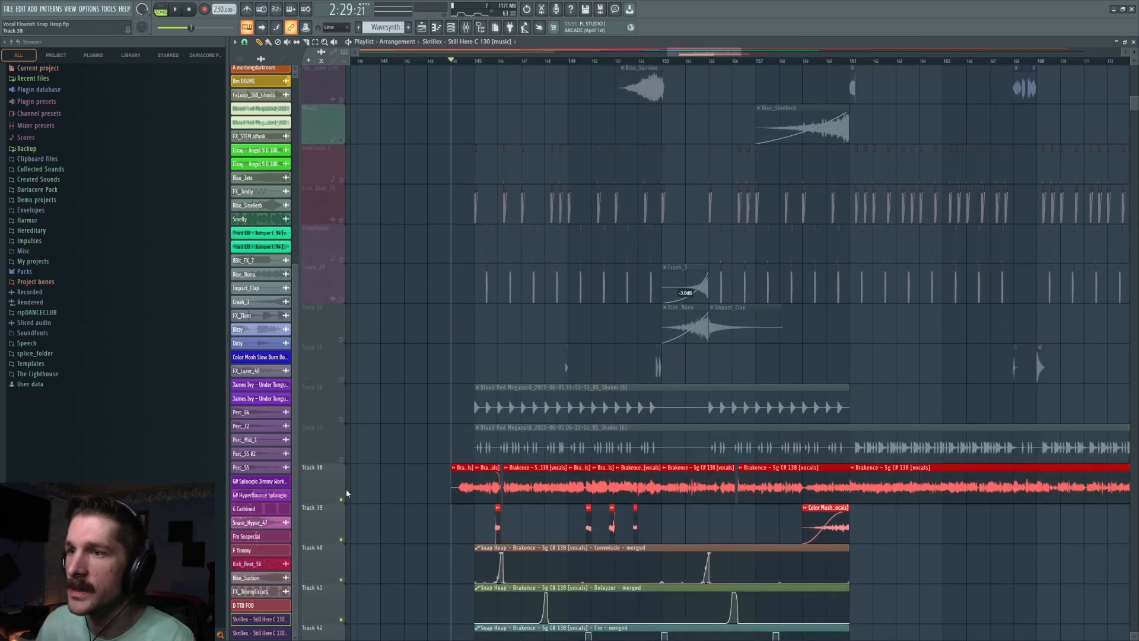
{"action": "scroll", "coordinate": [356, 484], "scroll_direction": "up", "scroll_amount": 3}
{"action": "left_click_drag", "start_coordinate": [342, 298], "coordinate": [346, 348]}
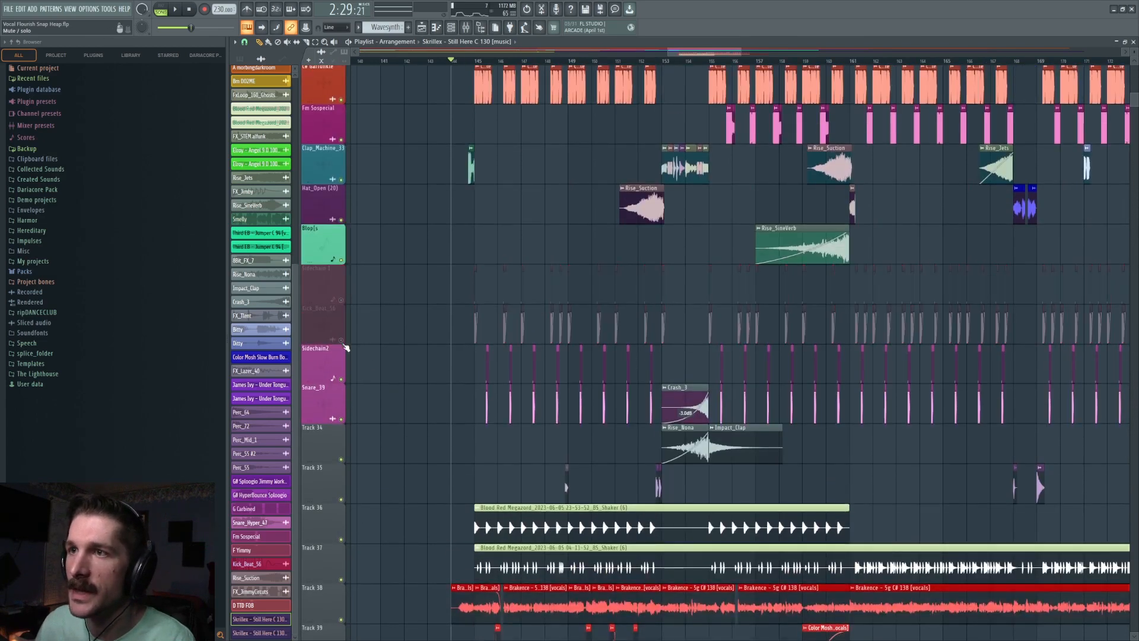
{"action": "left_click", "coordinate": [343, 419]}
Step: Mute the two Blood Red Megazord shaker tracks, Tracks 36 and 37
{"action": "scroll", "coordinate": [403, 392], "scroll_direction": "up", "scroll_amount": 5}
{"action": "scroll", "coordinate": [433, 213], "scroll_direction": "down", "scroll_amount": 10}
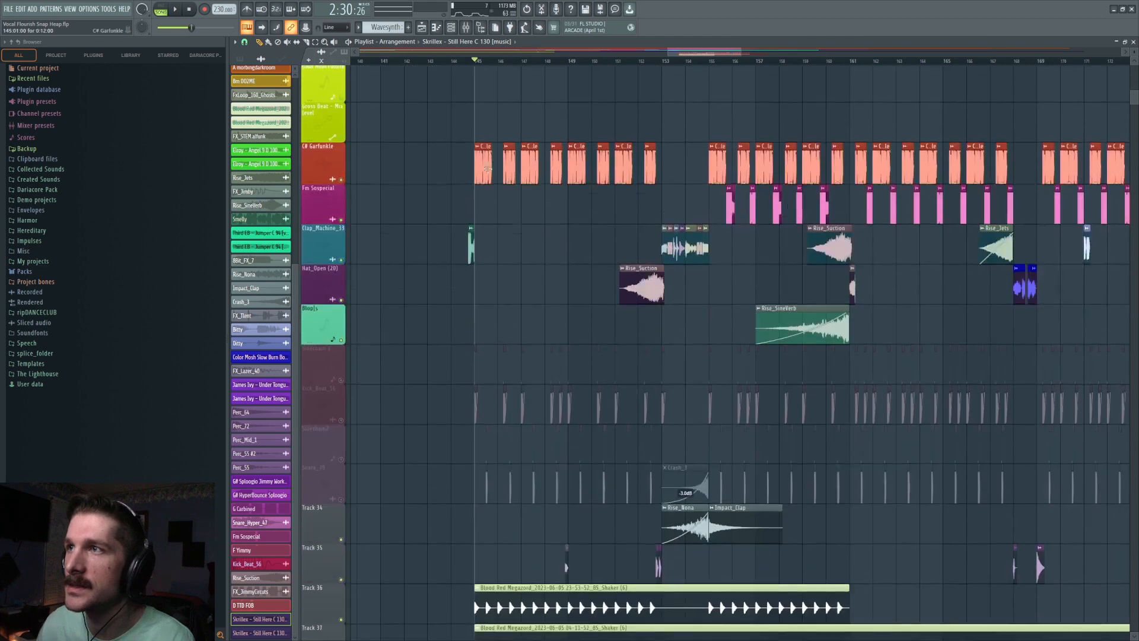
{"action": "left_click", "coordinate": [341, 340]}
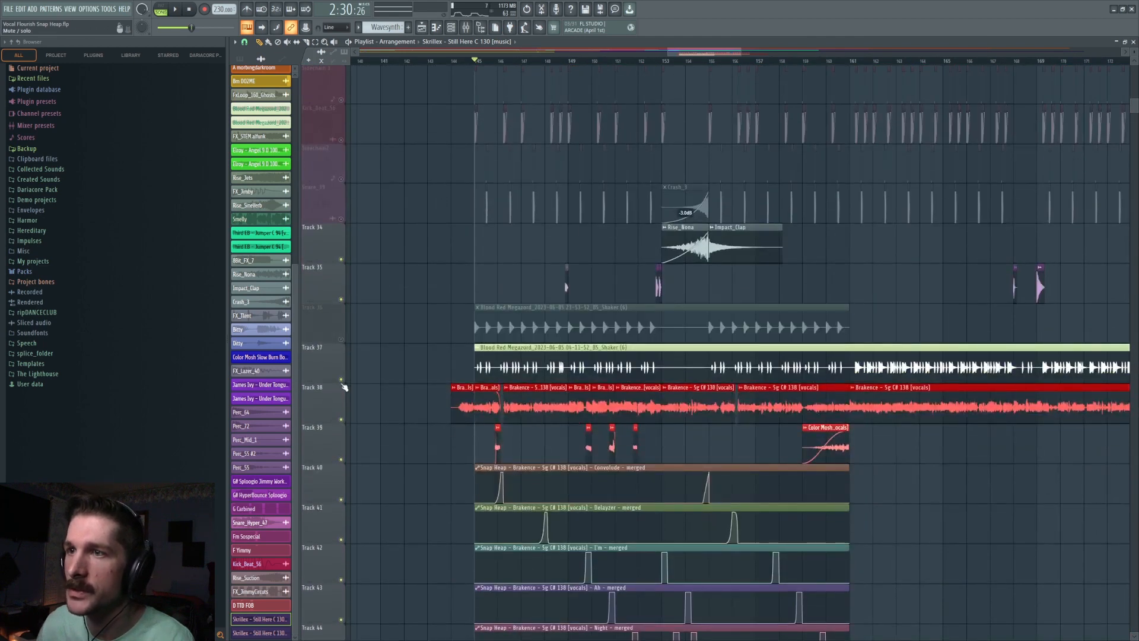
{"action": "left_click", "coordinate": [341, 379]}
Step: Compare the gaps between the C# Garfunkle clips with the vocal effect automation peaks on Tracks 40 to 45
{"action": "scroll", "coordinate": [420, 399], "scroll_direction": "down", "scroll_amount": 3}
{"action": "scroll", "coordinate": [533, 70], "scroll_direction": "up", "scroll_amount": 4}
{"action": "scroll", "coordinate": [522, 64], "scroll_direction": "up", "scroll_amount": 5}
{"action": "scroll", "coordinate": [468, 225], "scroll_direction": "down", "scroll_amount": 4}
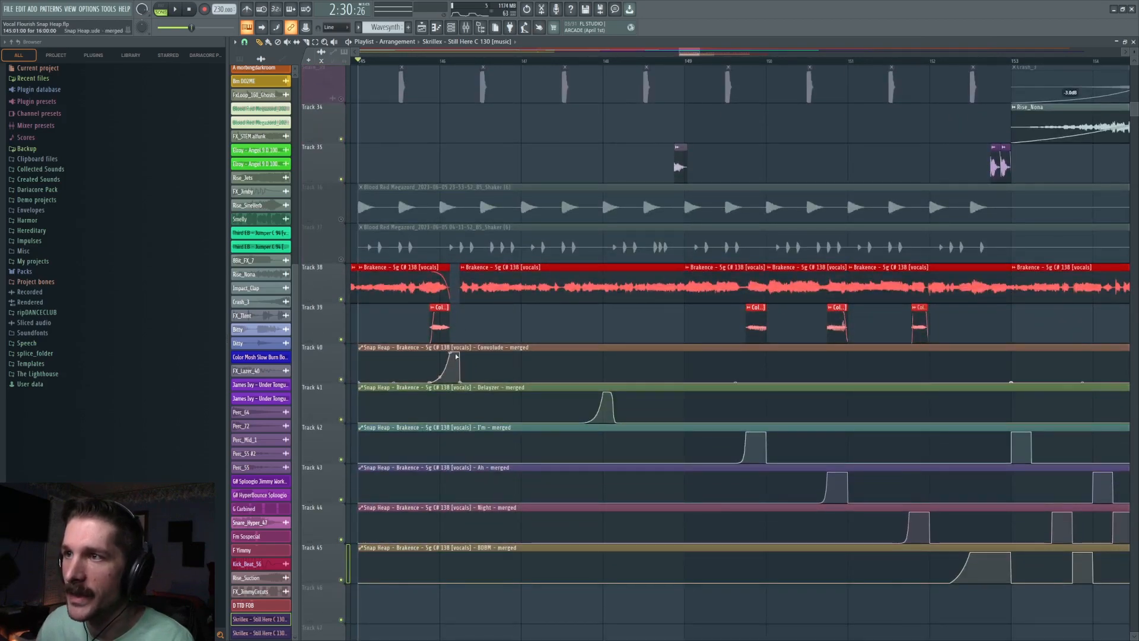
{"action": "scroll", "coordinate": [456, 321], "scroll_direction": "up", "scroll_amount": 12}
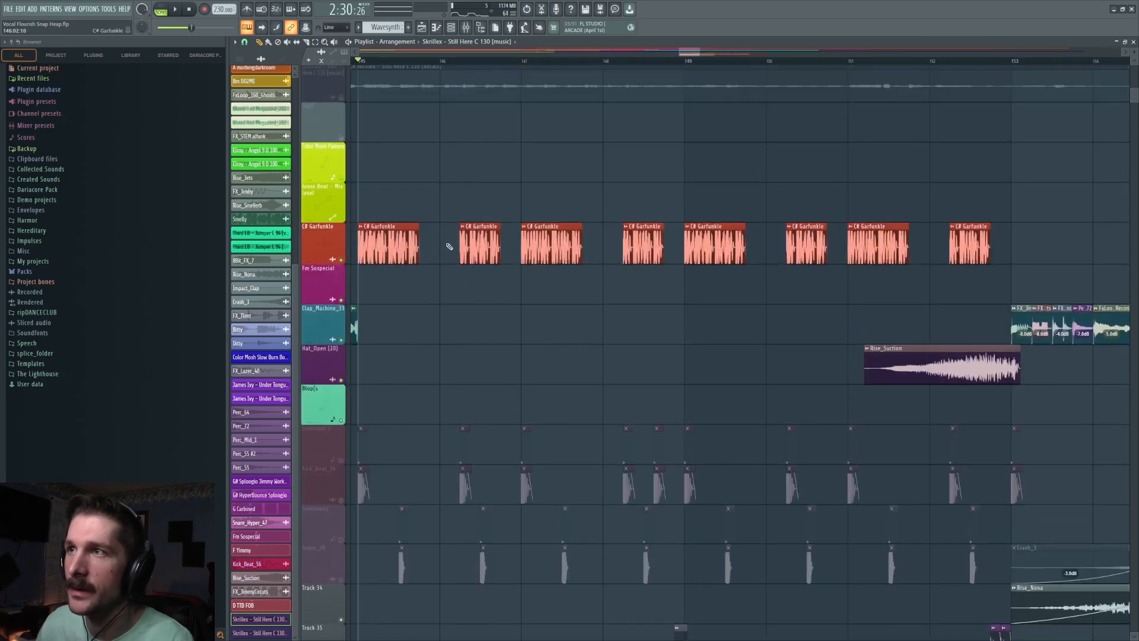
{"action": "scroll", "coordinate": [580, 300], "scroll_direction": "down", "scroll_amount": 11}
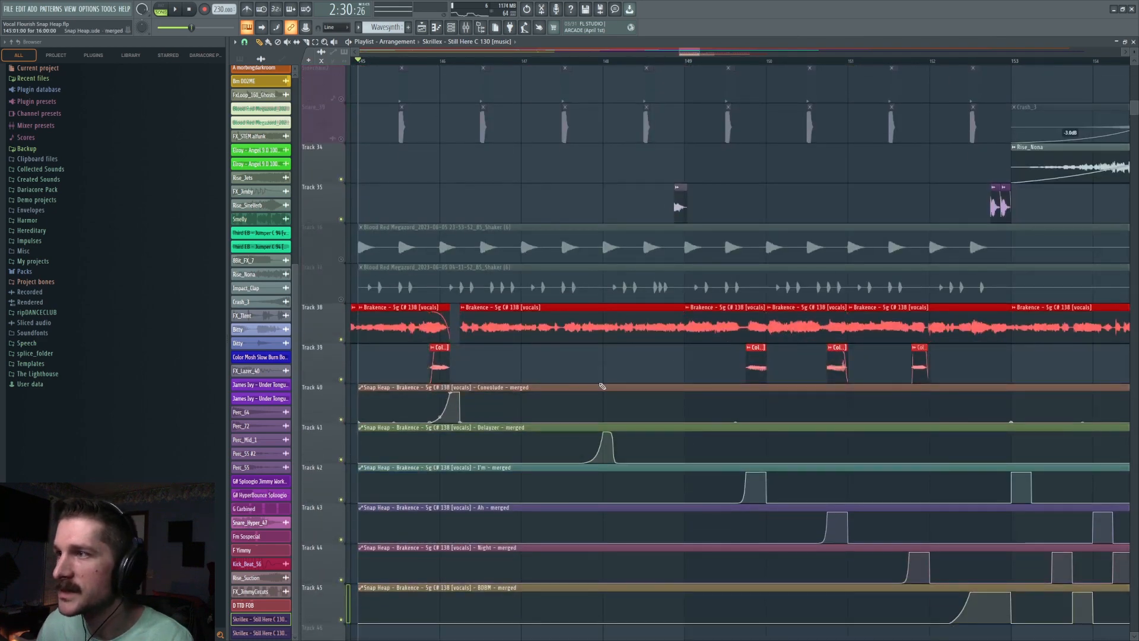
{"action": "scroll", "coordinate": [611, 325], "scroll_direction": "up", "scroll_amount": 11}
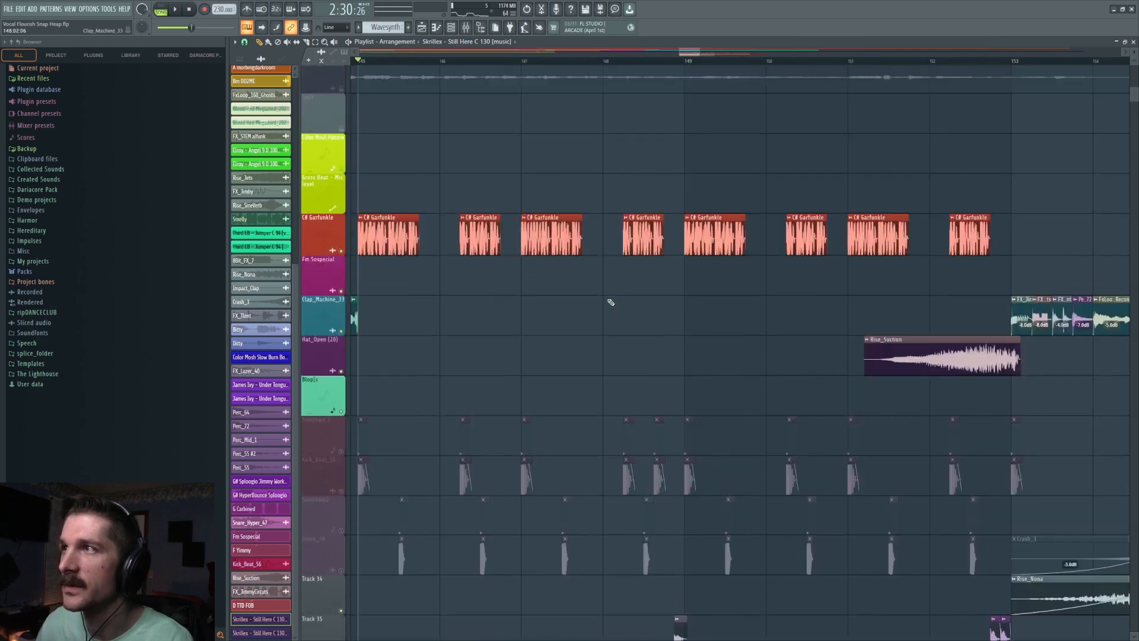
{"action": "scroll", "coordinate": [735, 287], "scroll_direction": "down", "scroll_amount": 3}
{"action": "left_click_drag", "start_coordinate": [694, 51], "coordinate": [706, 51]}
{"action": "scroll", "coordinate": [522, 423], "scroll_direction": "down", "scroll_amount": 6}
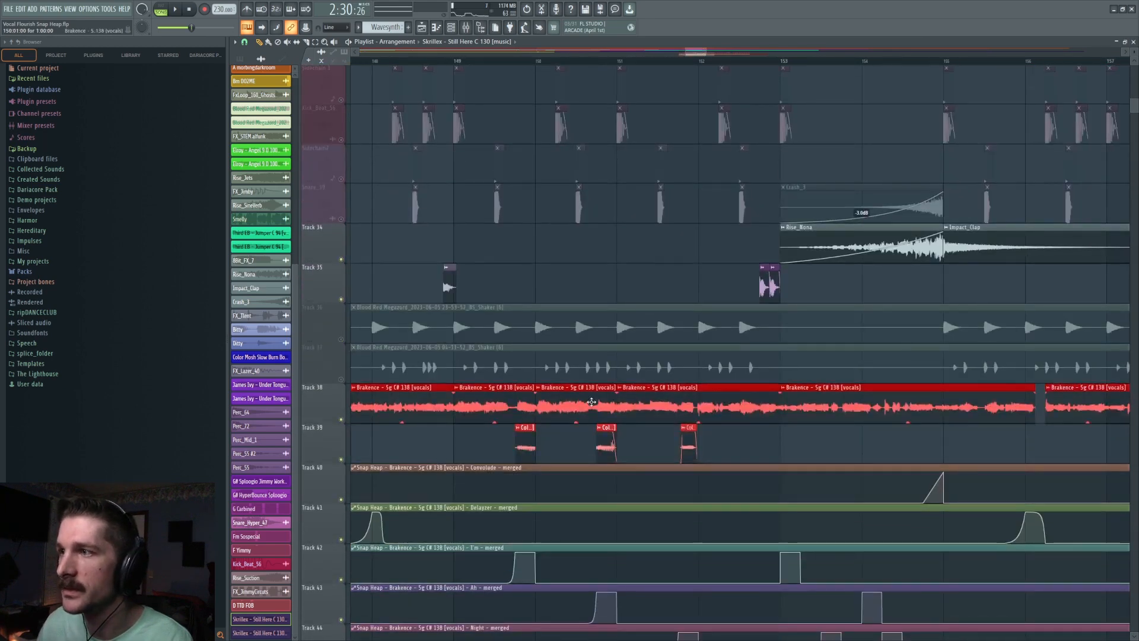
{"action": "scroll", "coordinate": [760, 429], "scroll_direction": "down", "scroll_amount": 3}
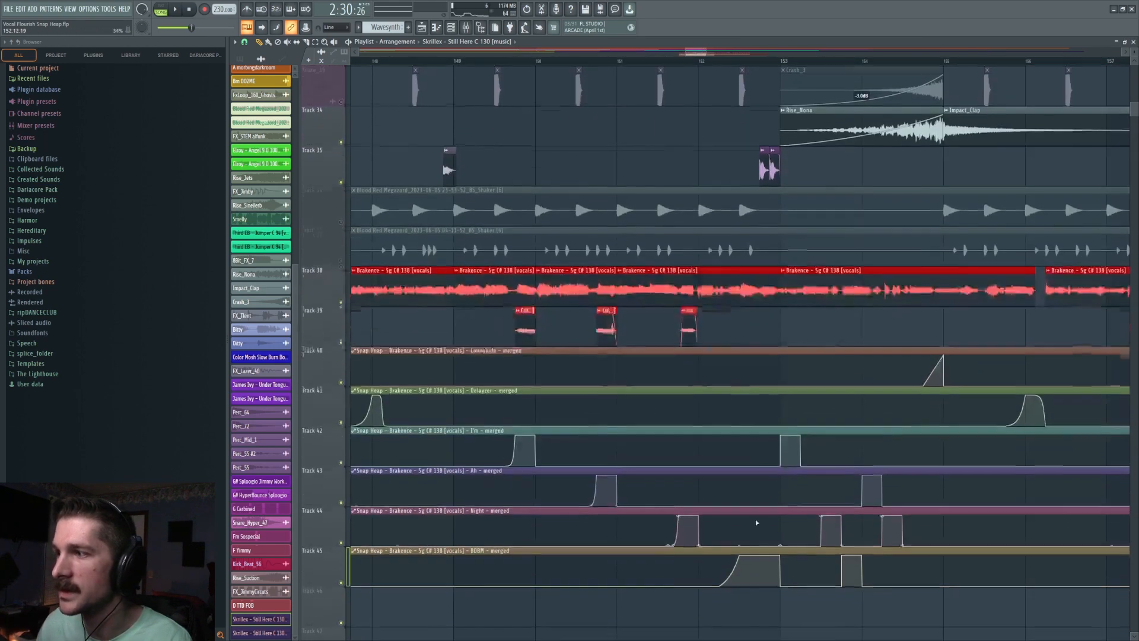
{"action": "scroll", "coordinate": [748, 303], "scroll_direction": "up", "scroll_amount": 1}
{"action": "scroll", "coordinate": [748, 303], "scroll_direction": "up", "scroll_amount": 12}
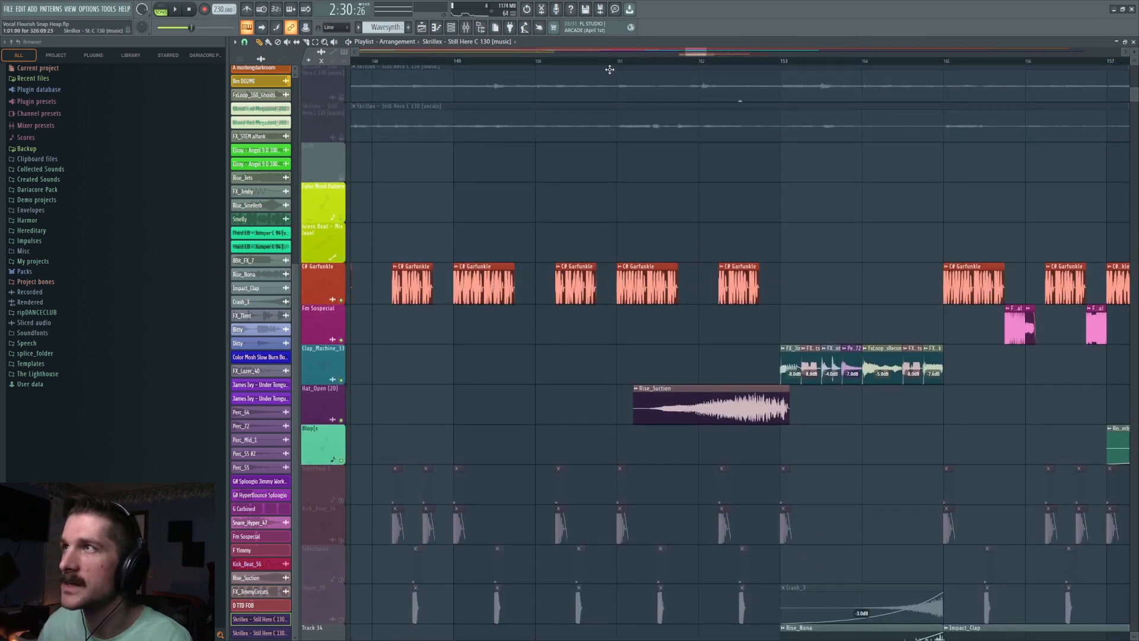
{"action": "scroll", "coordinate": [596, 94], "scroll_direction": "down", "scroll_amount": 1}
{"action": "scroll", "coordinate": [590, 126], "scroll_direction": "down", "scroll_amount": 7}
{"action": "left_click_drag", "start_coordinate": [700, 53], "coordinate": [689, 59]}
{"action": "scroll", "coordinate": [684, 61], "scroll_direction": "down", "scroll_amount": 1}
{"action": "scroll", "coordinate": [724, 193], "scroll_direction": "down", "scroll_amount": 6}
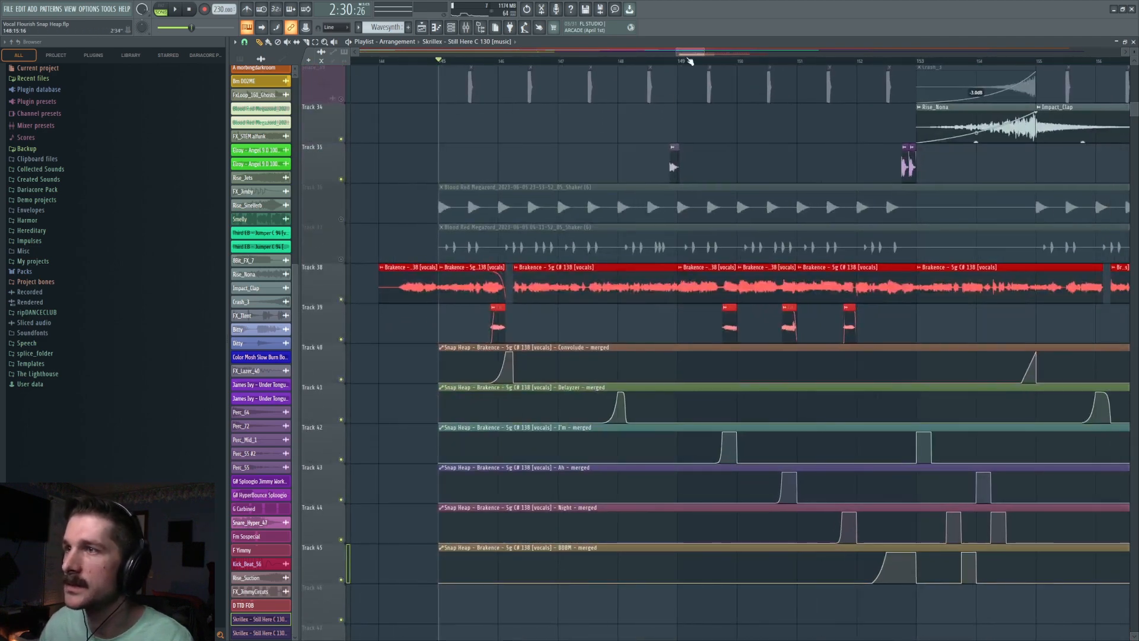
Step: Play the section from bar 145 and check the vocal channel's effect chain in the mixer
{"action": "key", "text": "space"}
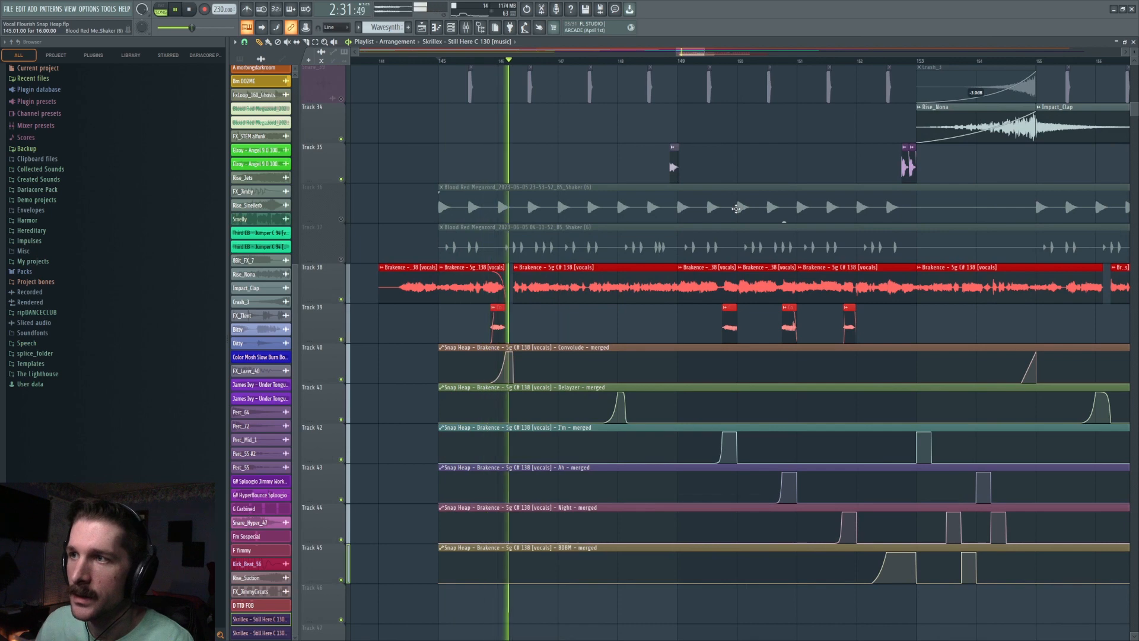
{"action": "key", "text": "space"}
{"action": "left_click", "coordinate": [465, 27]}
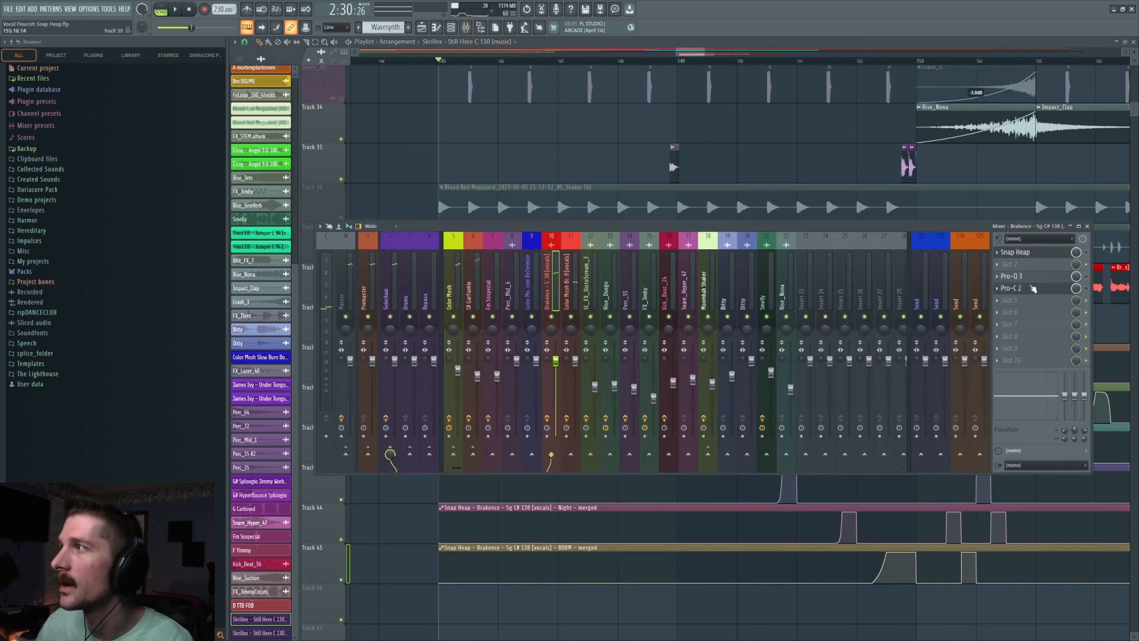
{"action": "key", "text": "F9"}
{"action": "key", "text": "space"}
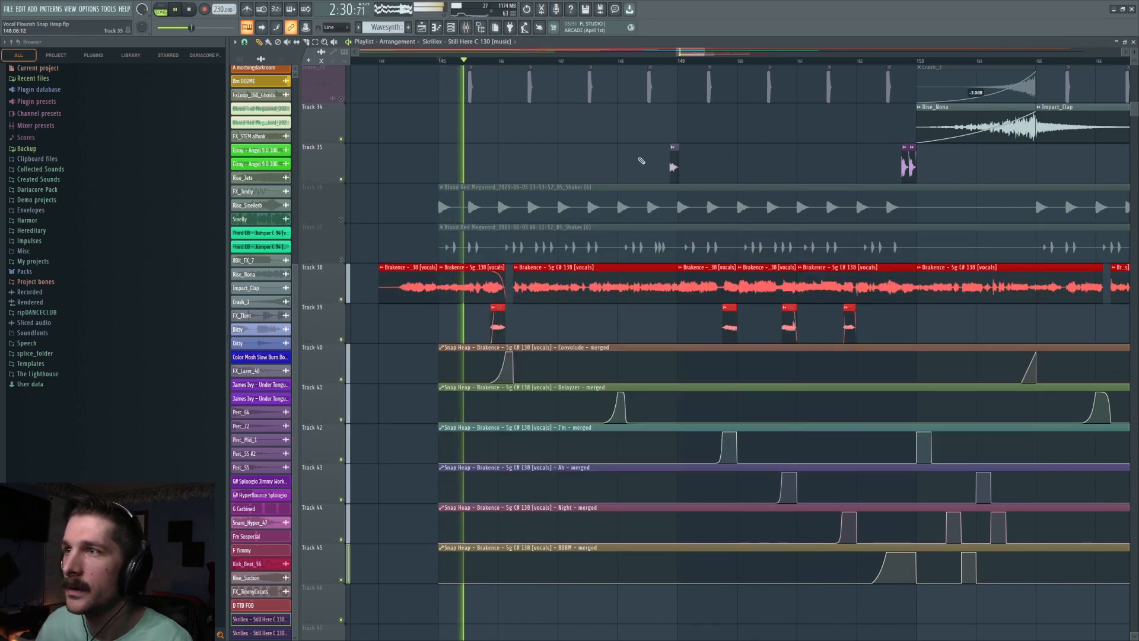
{"action": "left_click_drag", "start_coordinate": [698, 54], "coordinate": [704, 56]}
{"action": "key", "text": "space"}
Step: Solo the Clap_Machine_33 track and play its FX fill from bar 153
{"action": "scroll", "coordinate": [742, 121], "scroll_direction": "up", "scroll_amount": 10}
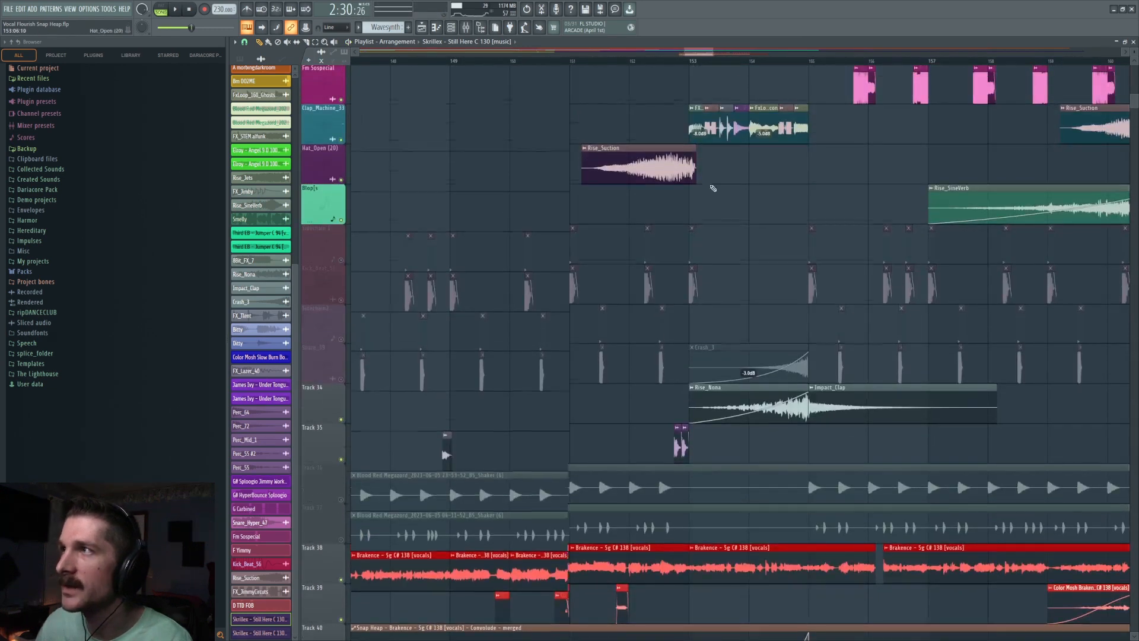
{"action": "left_click", "coordinate": [341, 259], "text": "ctrl"}
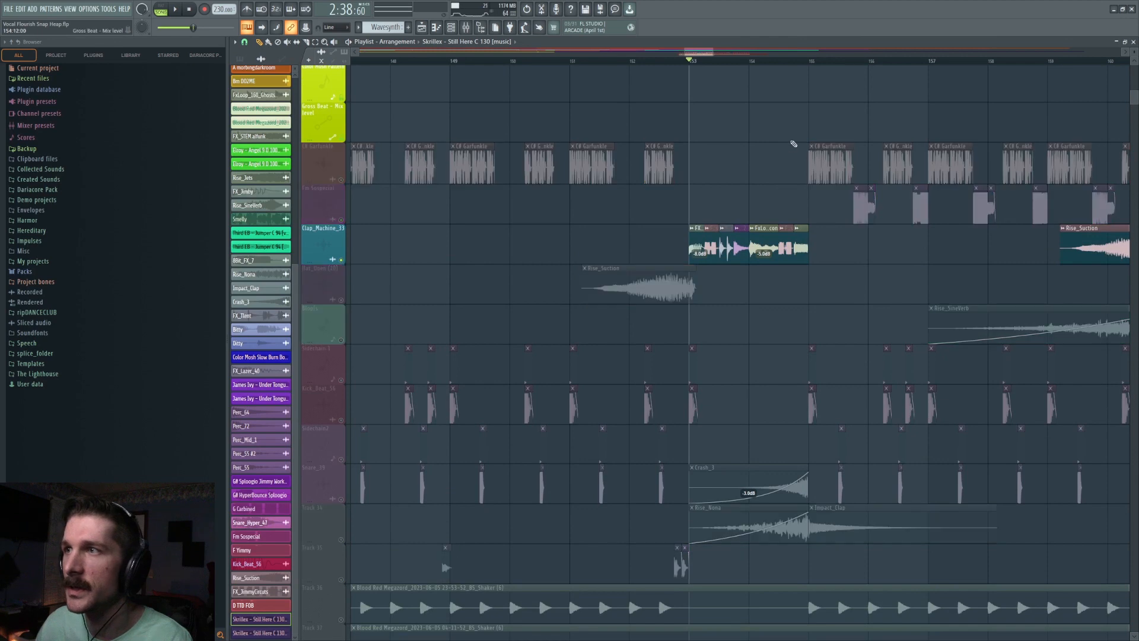
{"action": "key", "text": "space"}
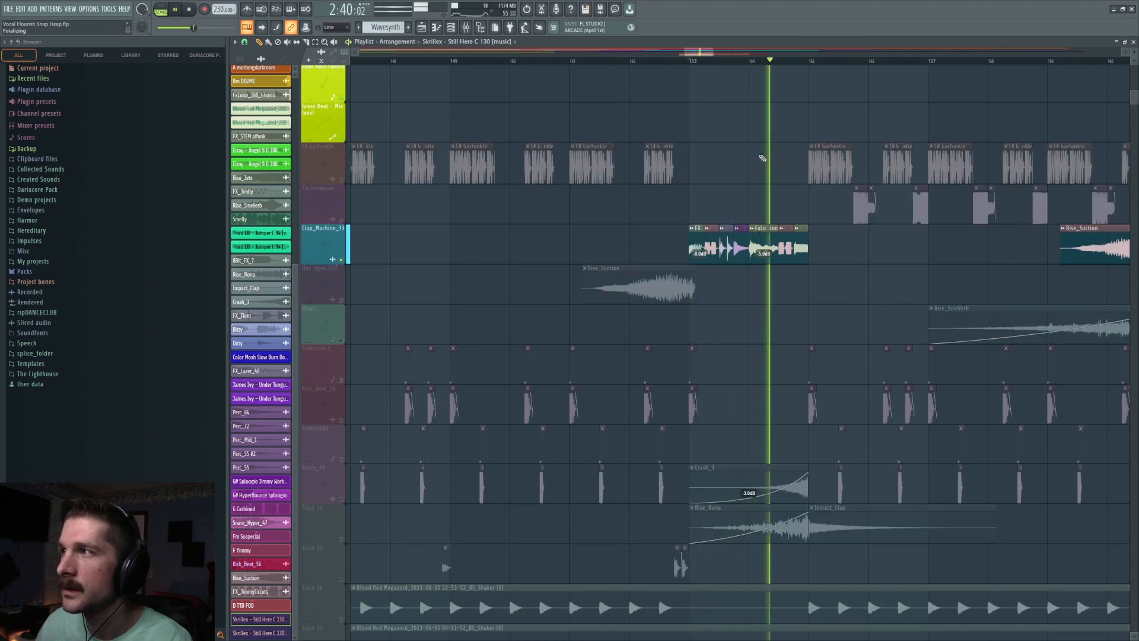
{"action": "key", "text": "space"}
Step: Solo the vocals on Track 38 and unmute the color-mosh and Snap Heap automation tracks, 39 to 45
{"action": "scroll", "coordinate": [712, 63], "scroll_direction": "down", "scroll_amount": 3}
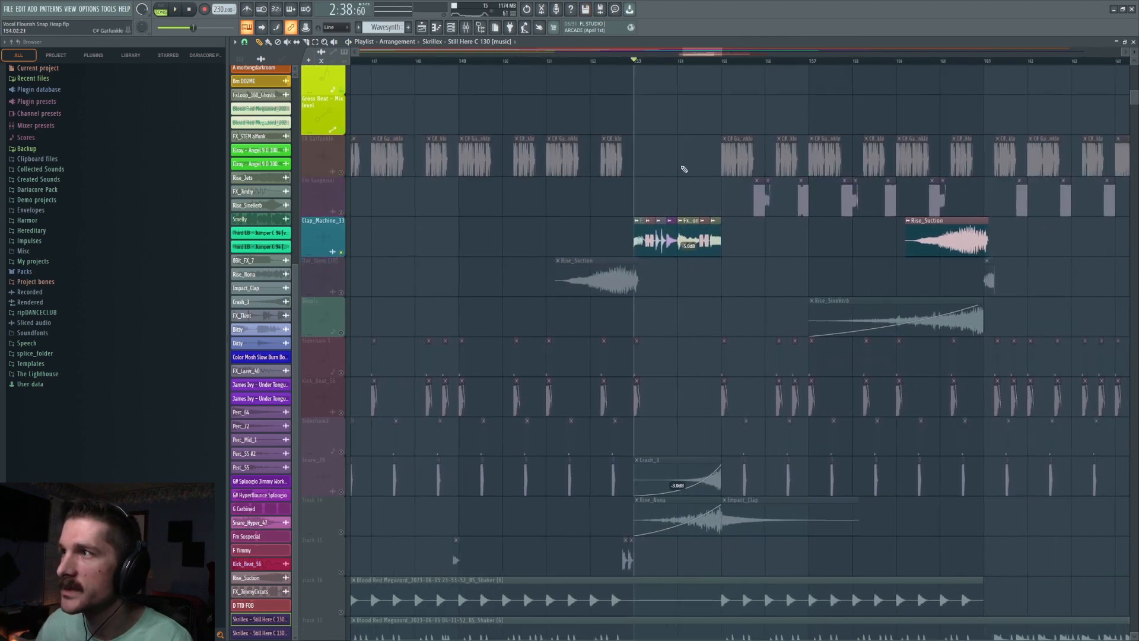
{"action": "scroll", "coordinate": [675, 213], "scroll_direction": "down", "scroll_amount": 8}
{"action": "scroll", "coordinate": [675, 213], "scroll_direction": "down", "scroll_amount": 3}
{"action": "left_click", "coordinate": [341, 259], "text": "ctrl"}
{"action": "left_click", "coordinate": [341, 260], "text": "ctrl"}
{"action": "left_click", "coordinate": [341, 259], "text": "ctrl"}
{"action": "left_click", "coordinate": [341, 299]}
{"action": "left_click", "coordinate": [341, 339]}
{"action": "left_click", "coordinate": [341, 379]}
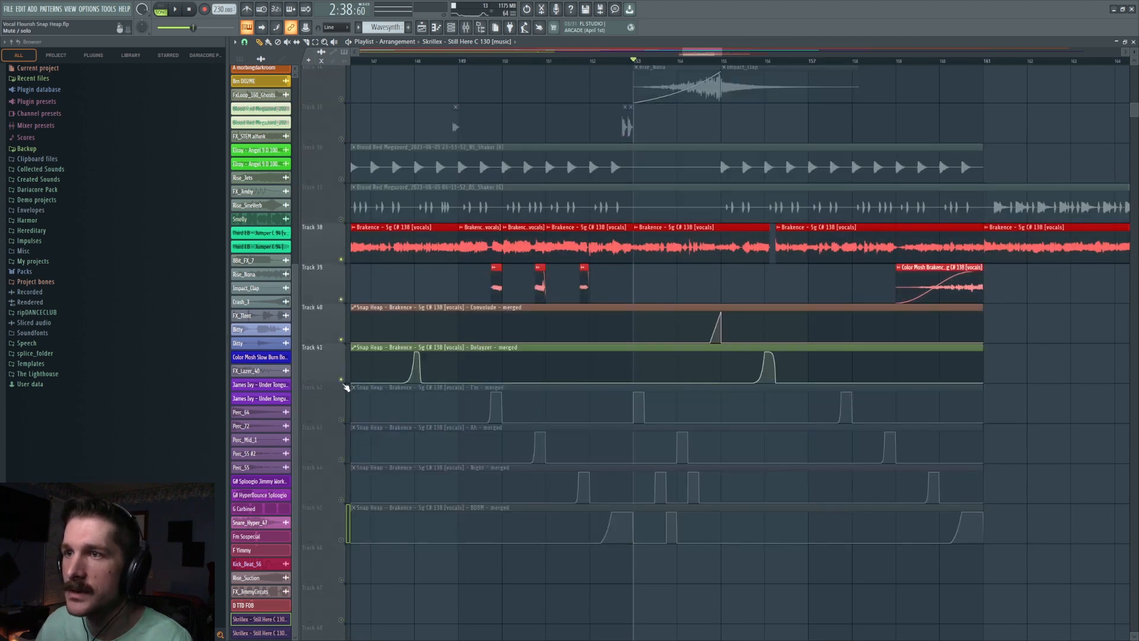
{"action": "left_click", "coordinate": [341, 419]}
{"action": "left_click", "coordinate": [341, 459]}
{"action": "left_click", "coordinate": [341, 499]}
{"action": "left_click", "coordinate": [341, 539]}
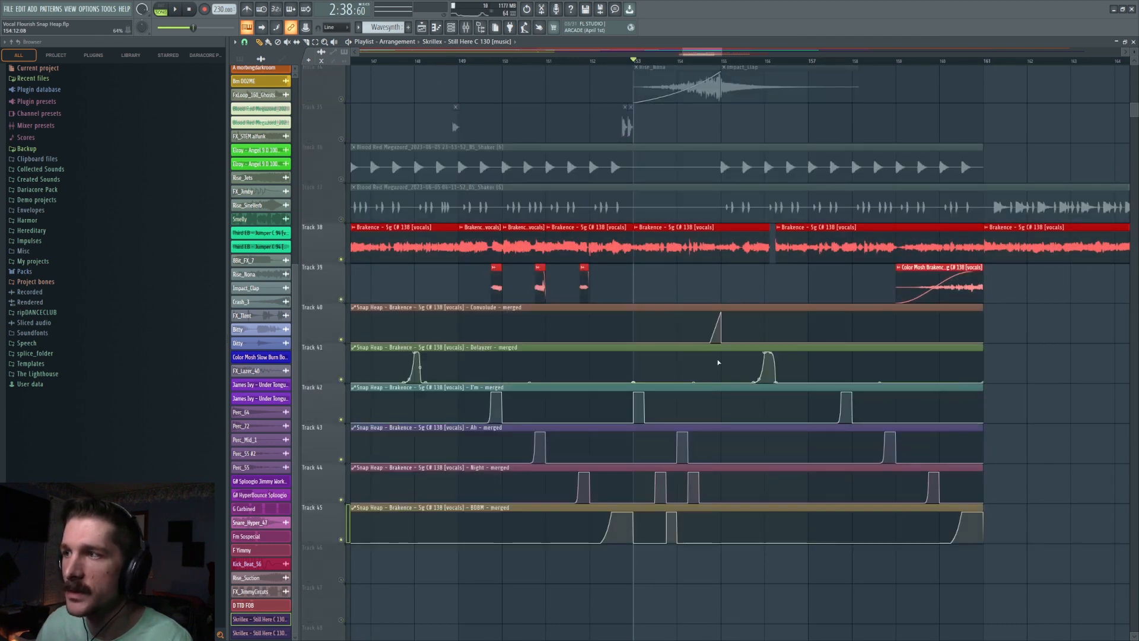
Step: Play the isolated vocals from bar 153 and examine the automation shapes around that fill
{"action": "key", "text": "space"}
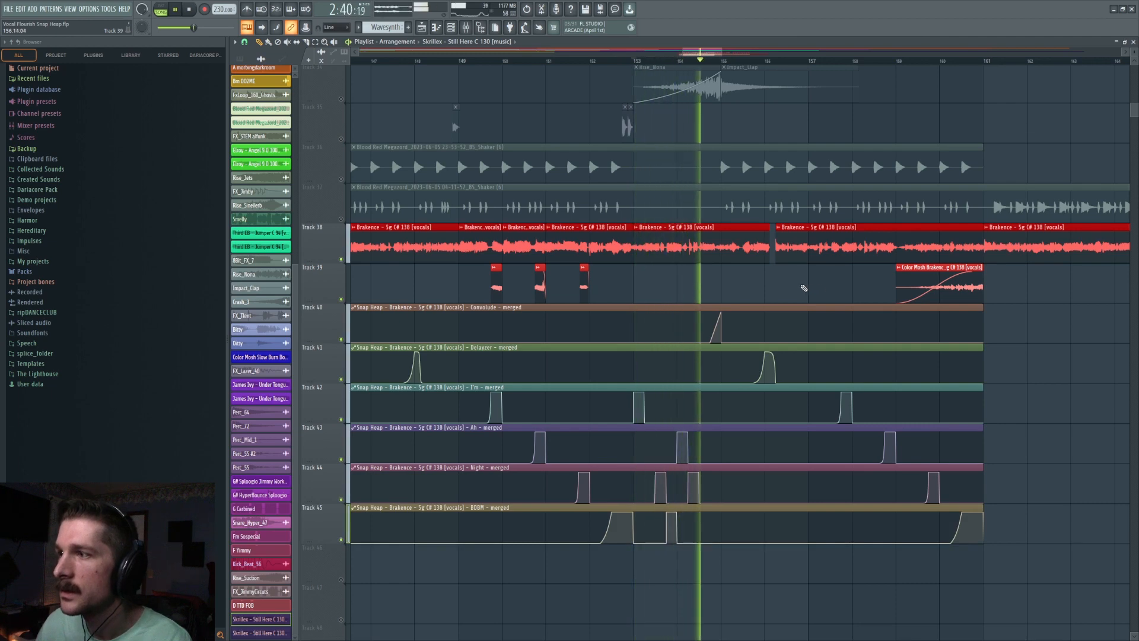
{"action": "key", "text": "space"}
{"action": "scroll", "coordinate": [804, 287], "scroll_direction": "up", "scroll_amount": 3}
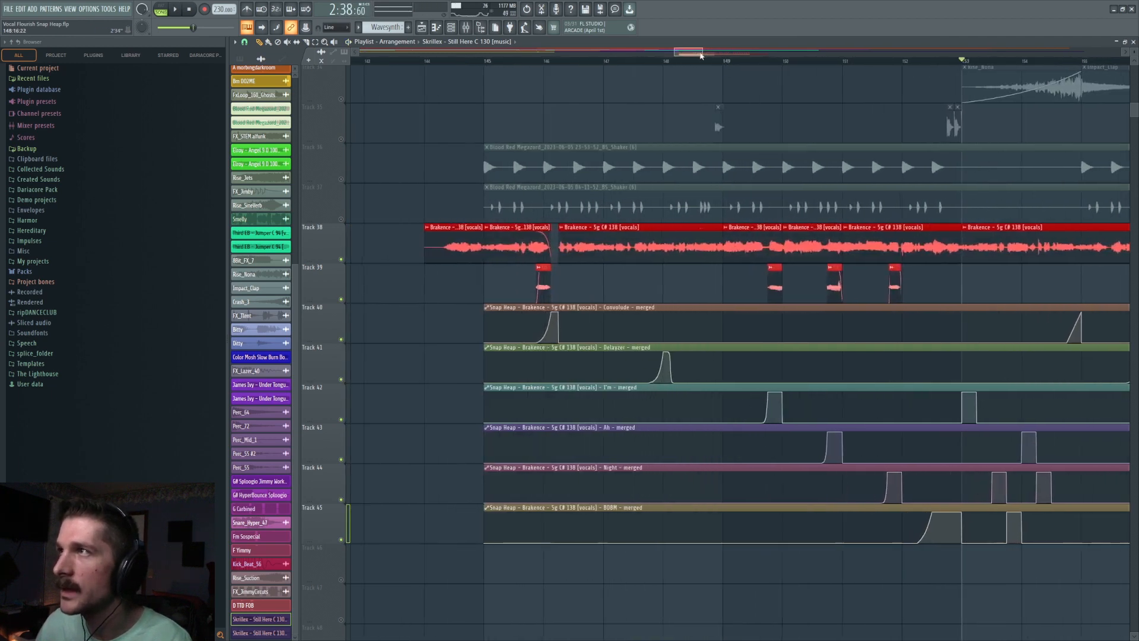
{"action": "scroll", "coordinate": [891, 288], "scroll_direction": "down", "scroll_amount": 2}
{"action": "scroll", "coordinate": [712, 249], "scroll_direction": "right", "scroll_amount": 3}
{"action": "scroll", "coordinate": [553, 212], "scroll_direction": "down", "scroll_amount": 3}
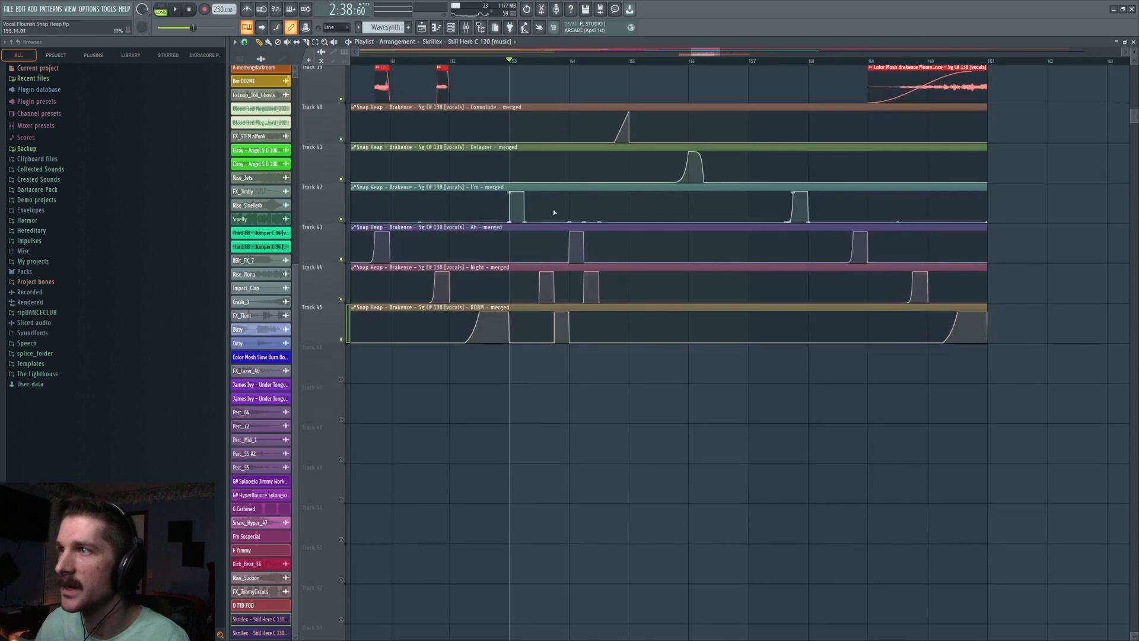
{"action": "scroll", "coordinate": [579, 301], "scroll_direction": "up", "scroll_amount": 3}
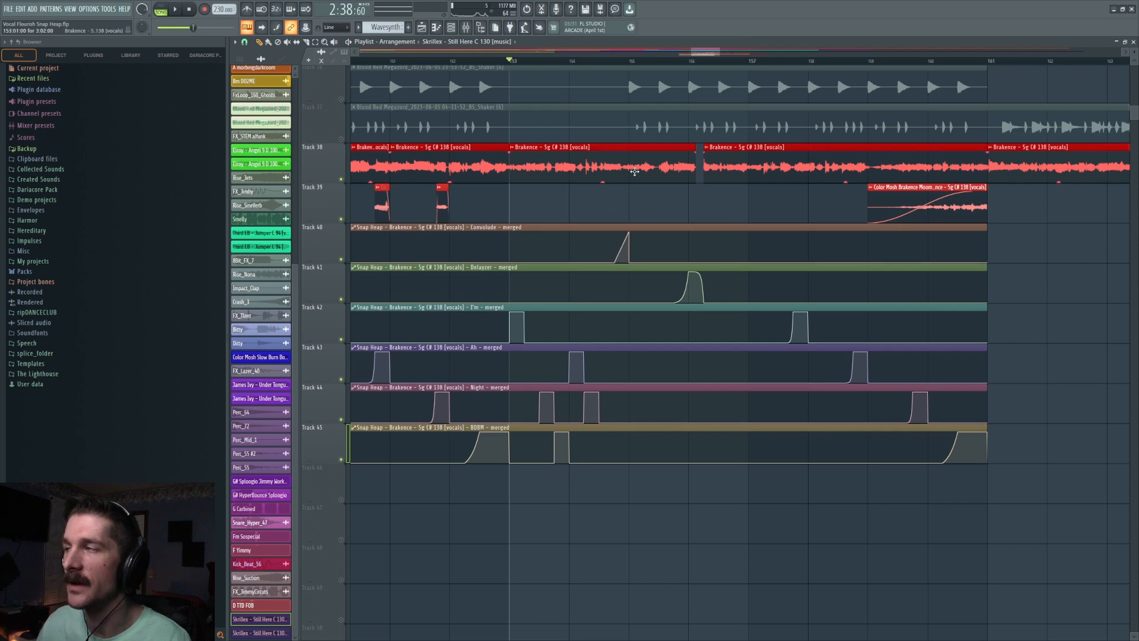
Step: Open Snap Heap on the Brakence vocal mixer channel and examine Serial Bus 1's effects with the Convolude macro at 100%
{"action": "key", "text": "F9"}
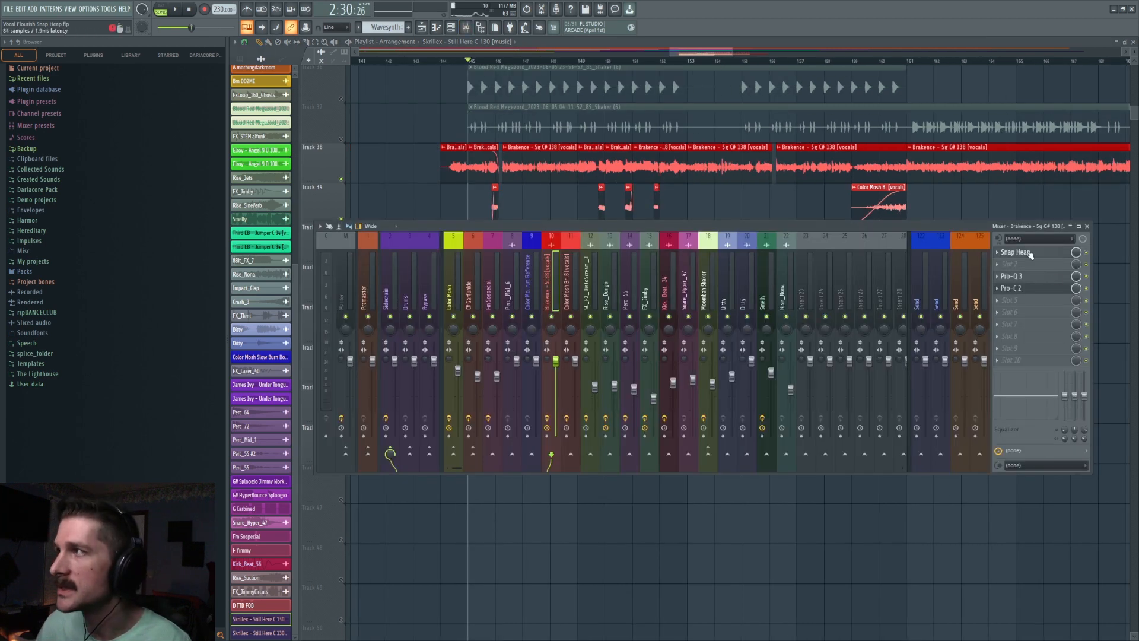
{"action": "left_click", "coordinate": [1031, 253]}
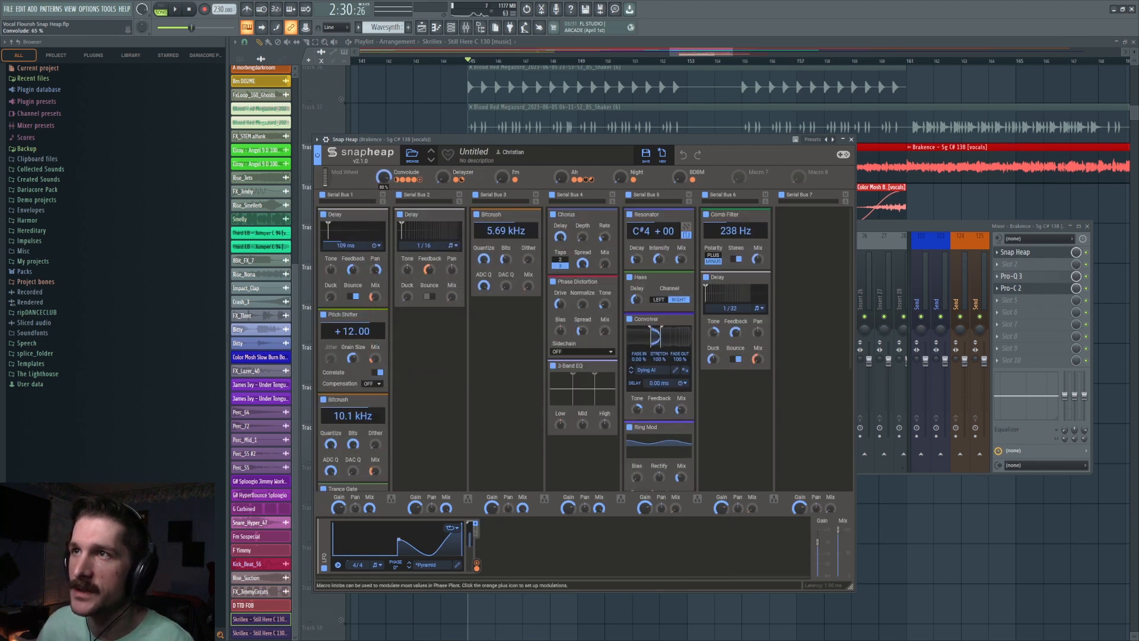
{"action": "scroll", "coordinate": [443, 398], "scroll_direction": "down", "scroll_amount": 5}
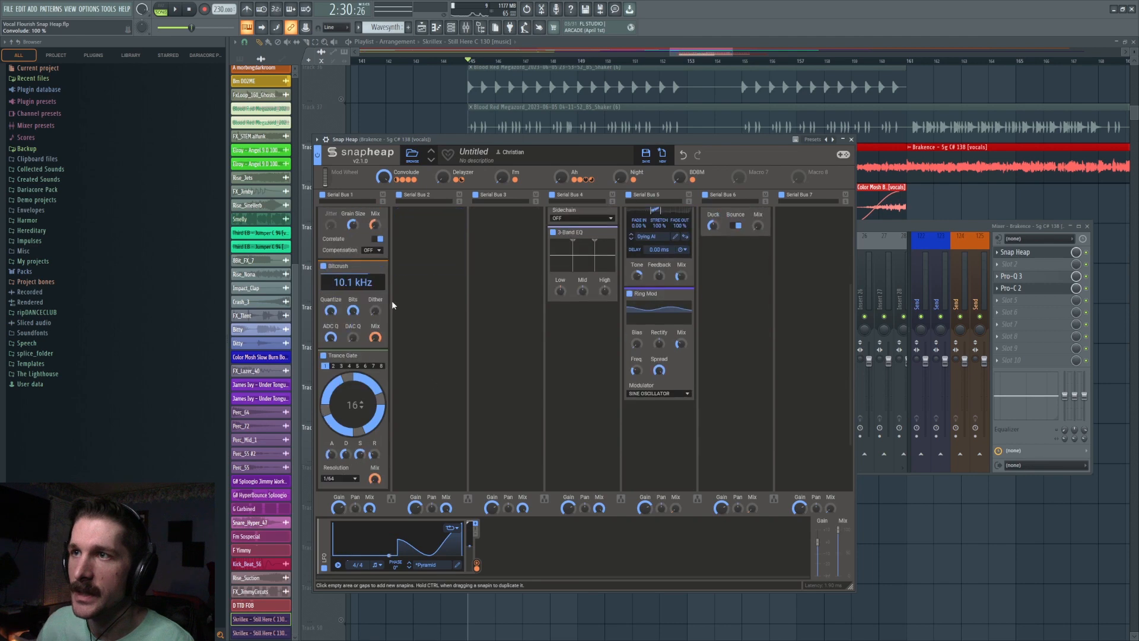
Step: Set the Serial Bus 1 Pitch Shifter's latency compensation to LOW in Snap Heap and unmute all playlist tracks
{"action": "scroll", "coordinate": [405, 356], "scroll_direction": "up", "scroll_amount": 5}
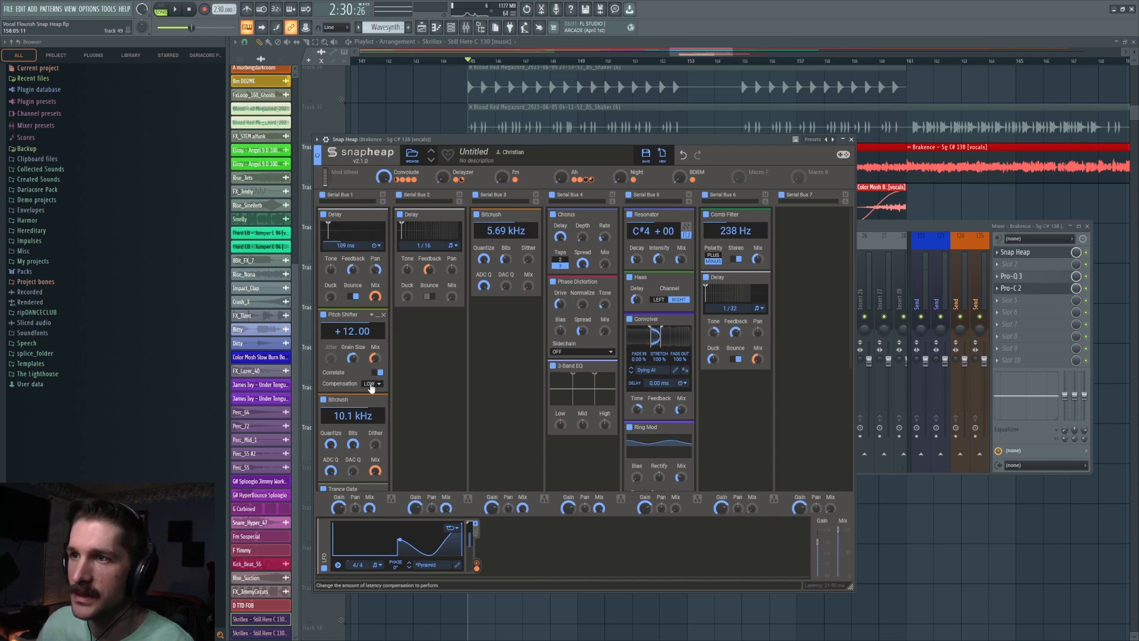
{"action": "key", "text": "Escape"}
{"action": "scroll", "coordinate": [345, 300], "scroll_direction": "up", "scroll_amount": 3}
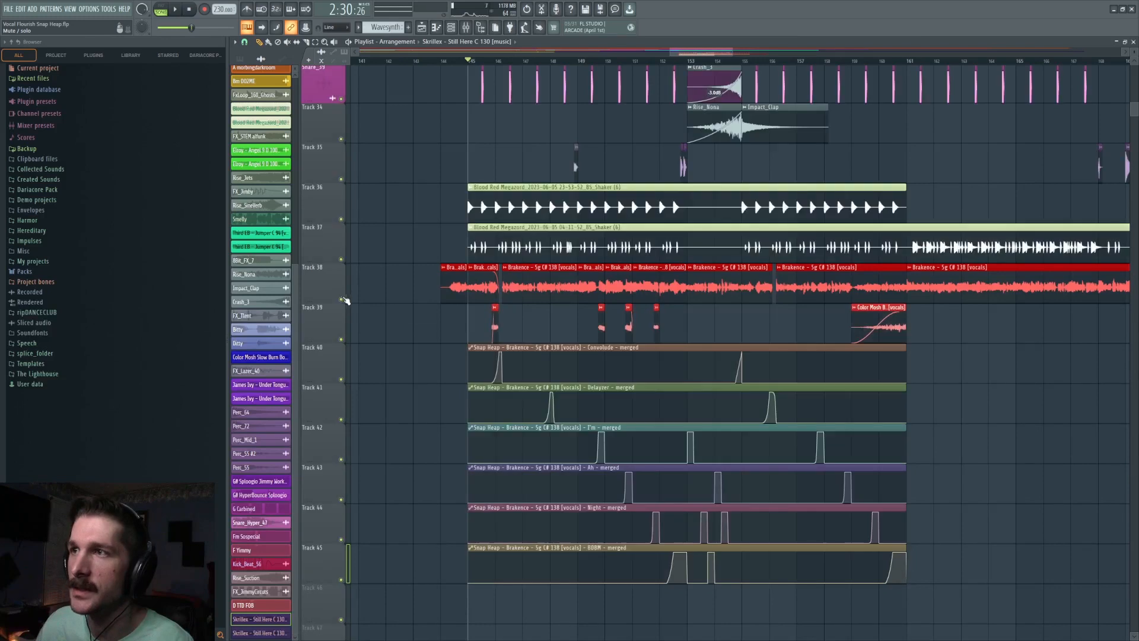
Step: Play the full mix from bar 145 and examine its signal in the Master channel's Oscilloscope
{"action": "scroll", "coordinate": [346, 299], "scroll_direction": "up", "scroll_amount": 5}
{"action": "left_click", "coordinate": [465, 27]}
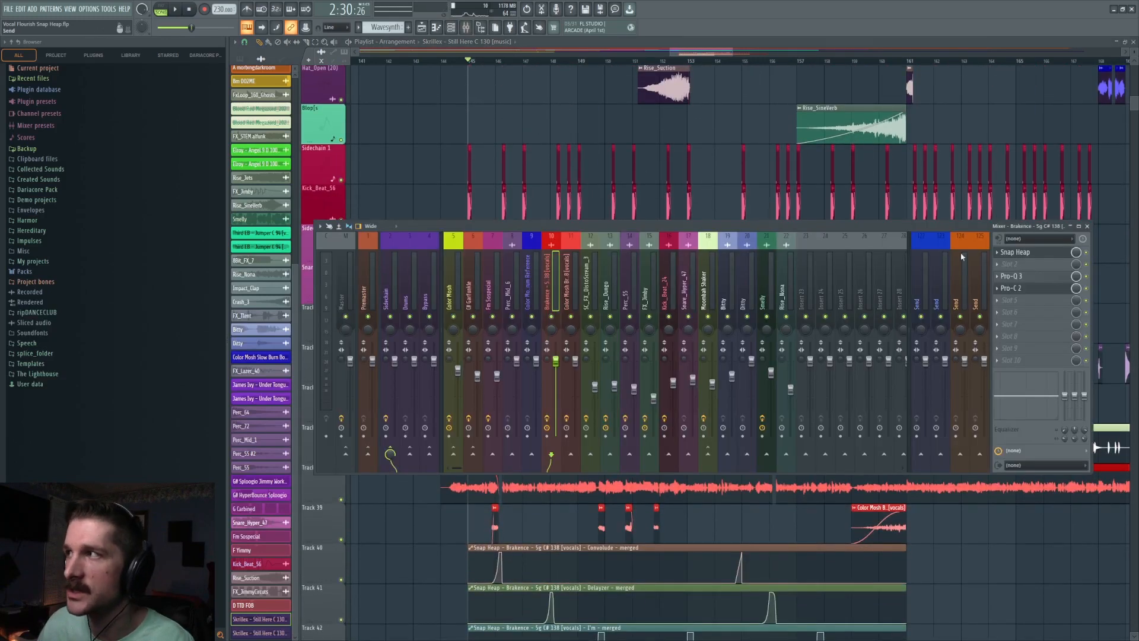
{"action": "key", "text": "F9"}
{"action": "key", "text": "space"}
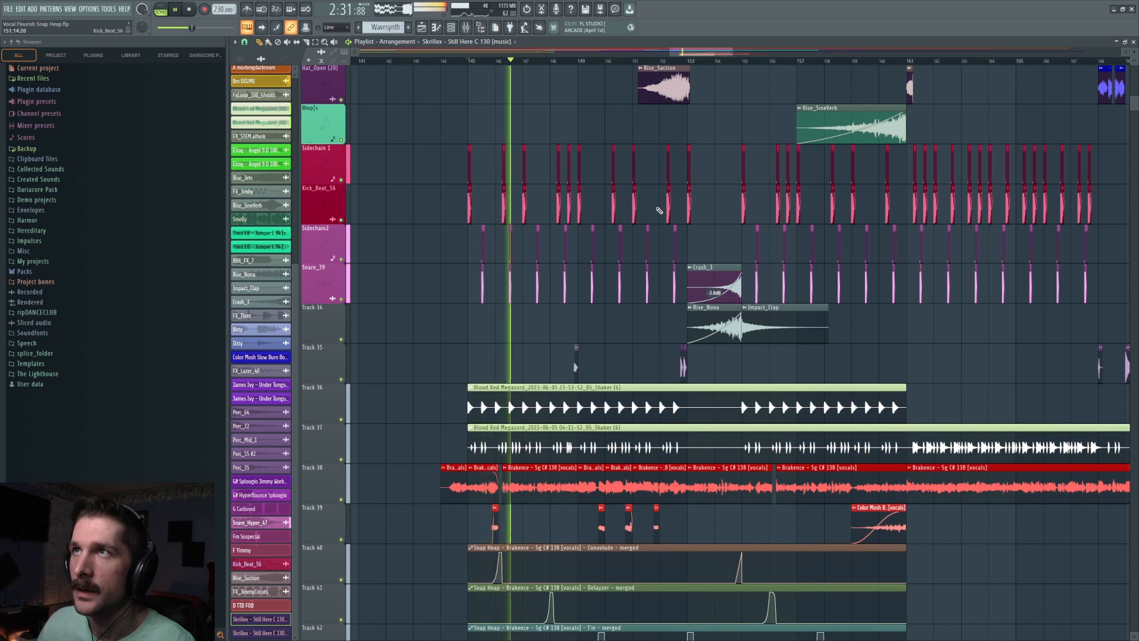
{"action": "key", "text": "space"}
{"action": "left_click_drag", "start_coordinate": [530, 171], "coordinate": [665, 220]}
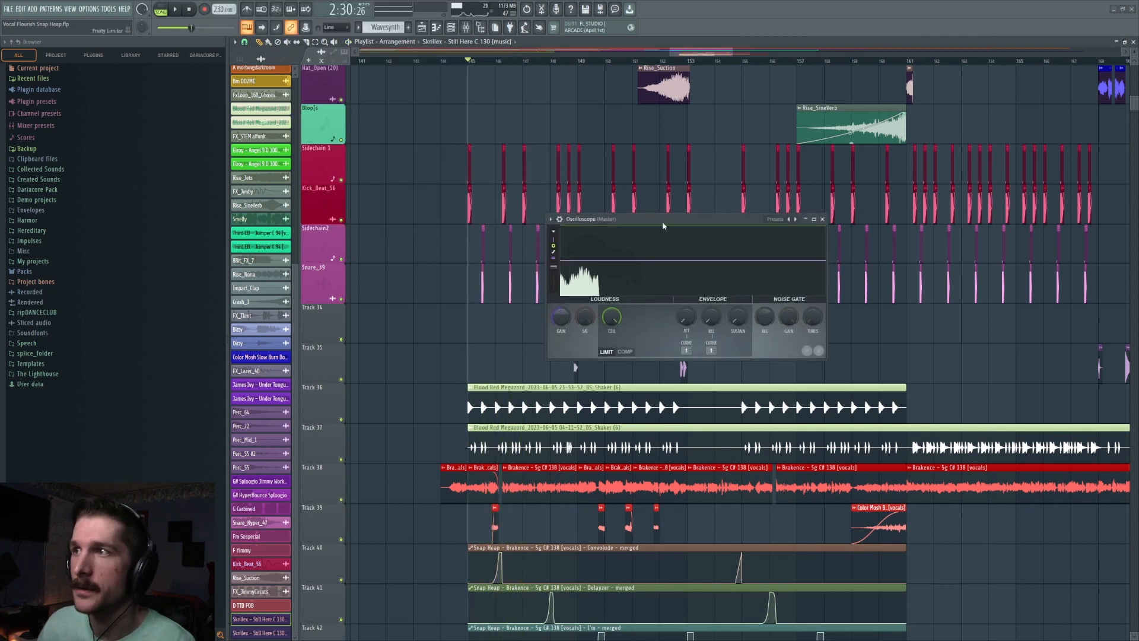
{"action": "key", "text": "space"}
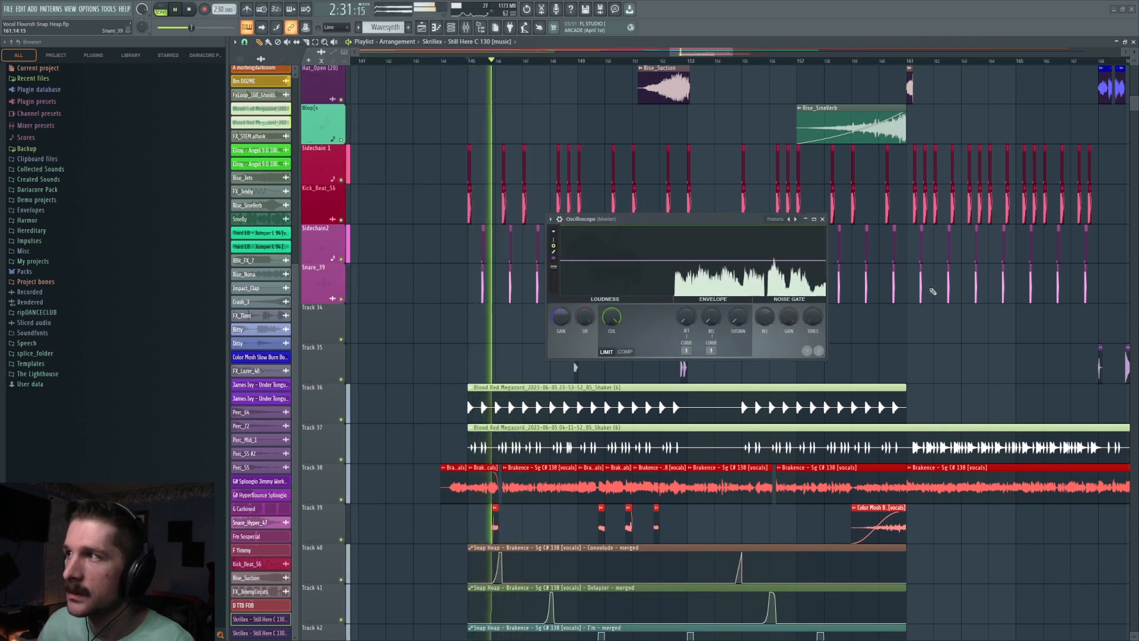
{"action": "key", "text": "space"}
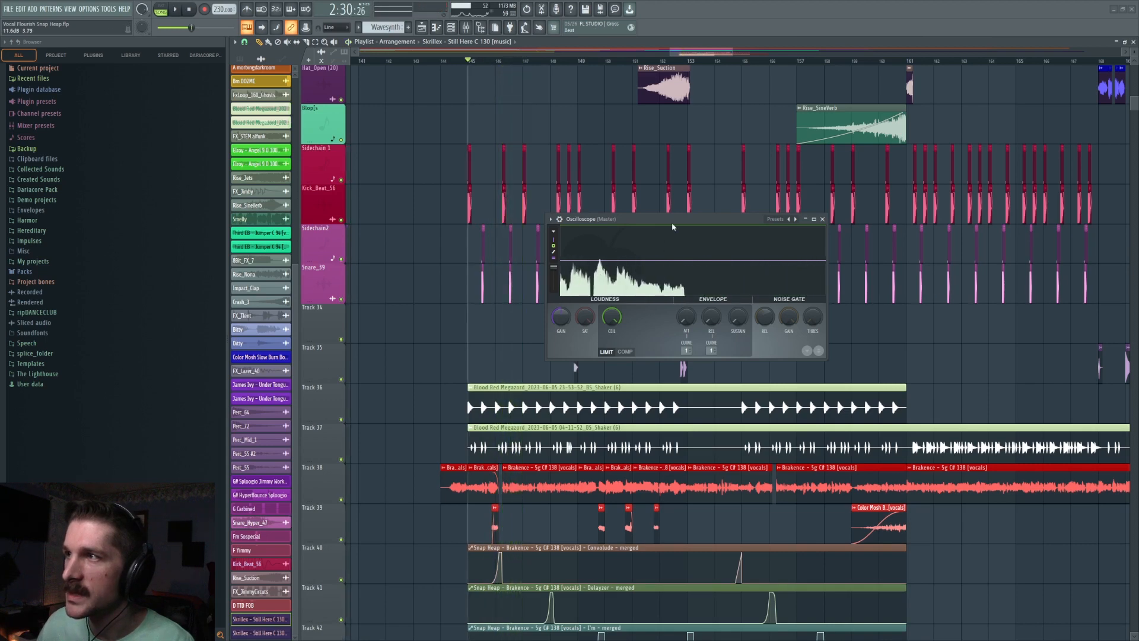
{"action": "key", "text": "Escape"}
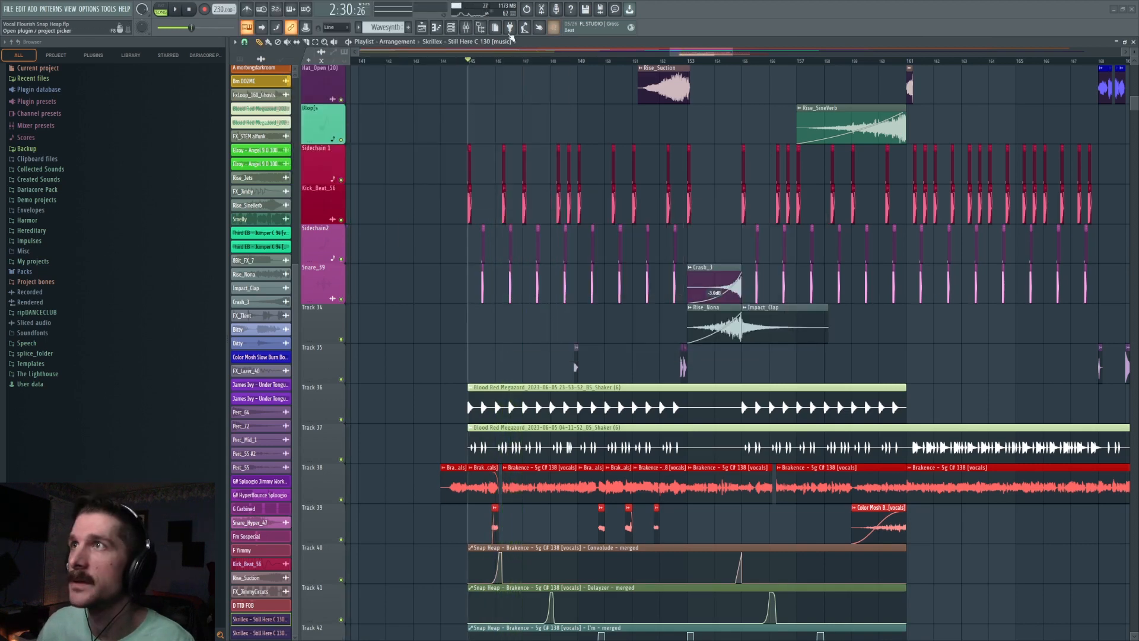
Step: Reopen Snap Heap on the Brakence vocal mixer channel and set the Pitch Shifter's latency compensation to OFF
{"action": "left_click", "coordinate": [480, 30]}
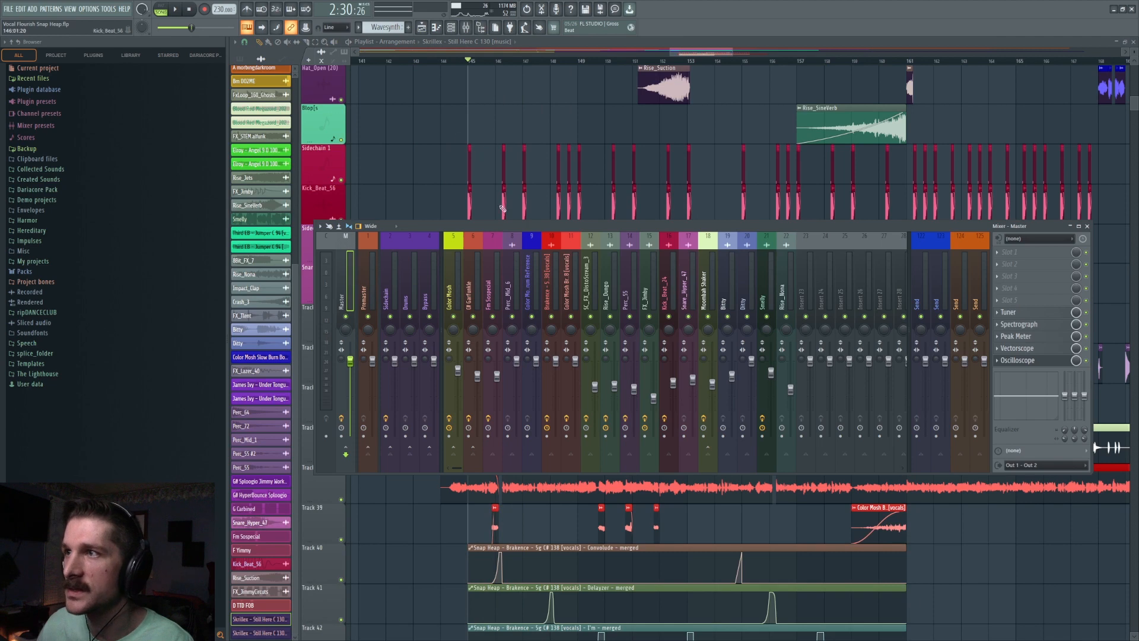
{"action": "left_click", "coordinate": [560, 295]}
{"action": "left_click", "coordinate": [1037, 254]}
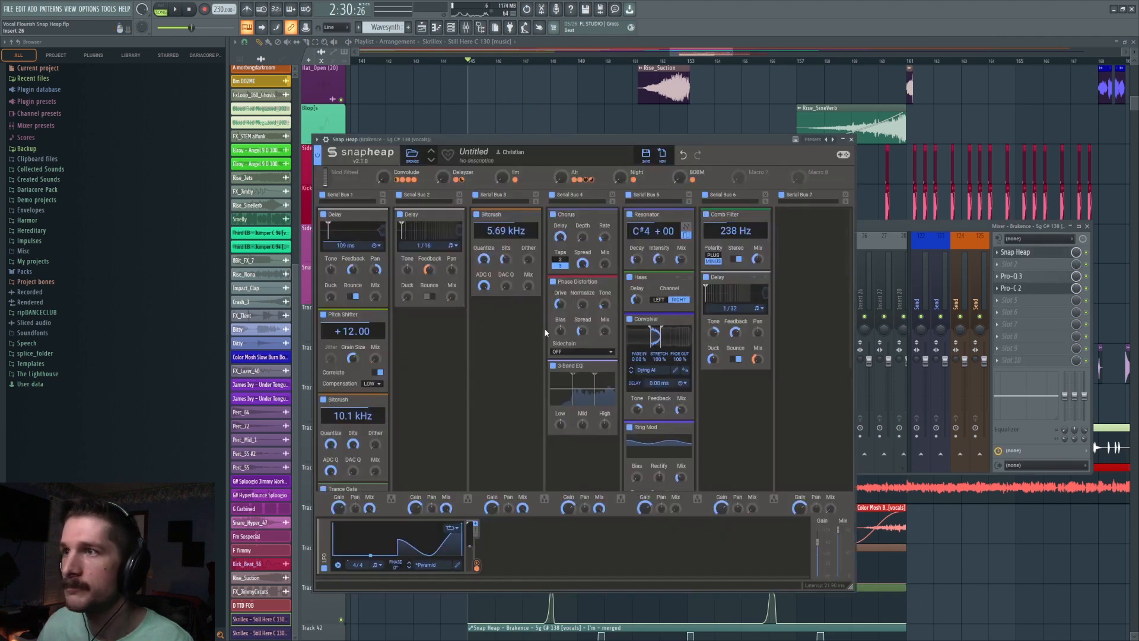
{"action": "scroll", "coordinate": [362, 336], "scroll_direction": "down", "scroll_amount": 1}
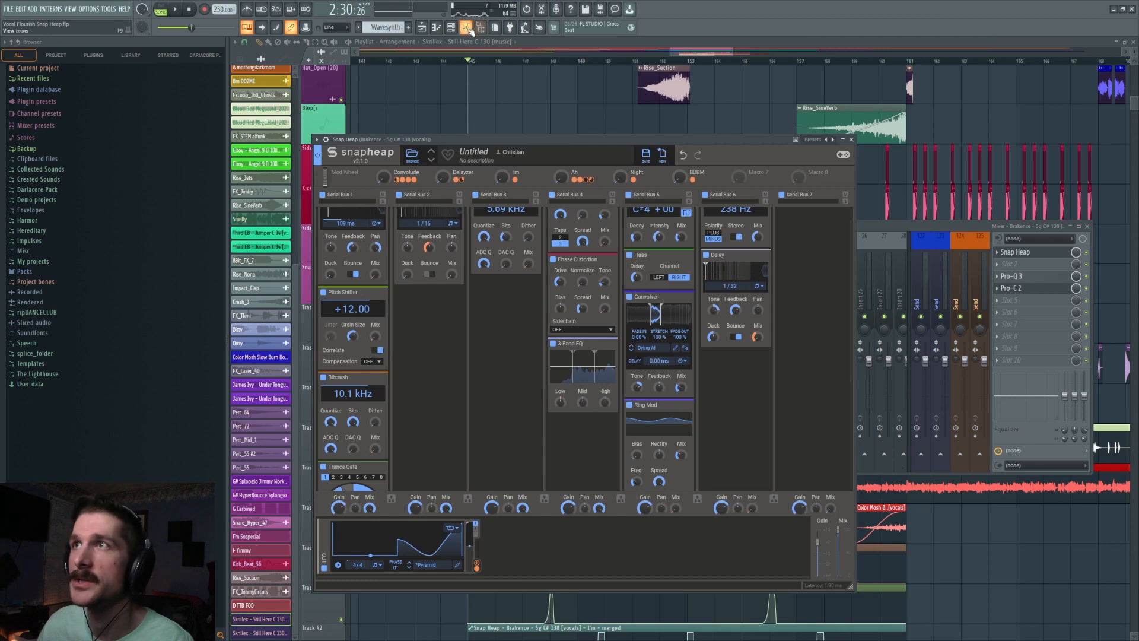
Step: Reopen the Master channel's Oscilloscope and replay the full mix from bar 145 to compare the signal
{"action": "left_click", "coordinate": [431, 9]}
{"action": "left_click_drag", "start_coordinate": [633, 236], "coordinate": [666, 245]}
{"action": "key", "text": "space"}
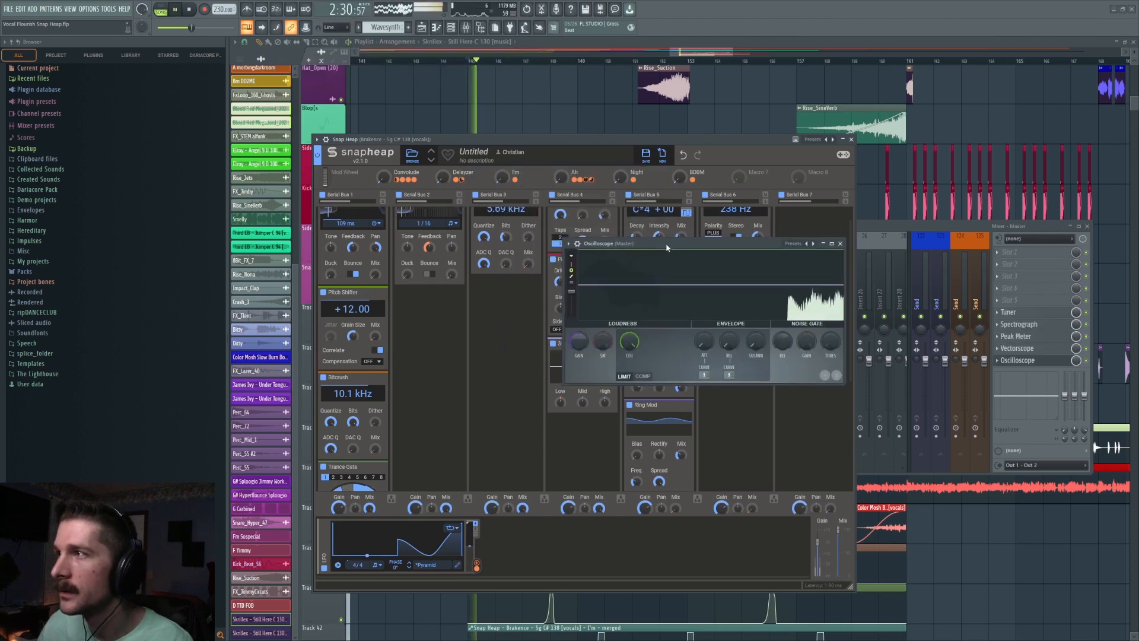
{"action": "key", "text": "space"}
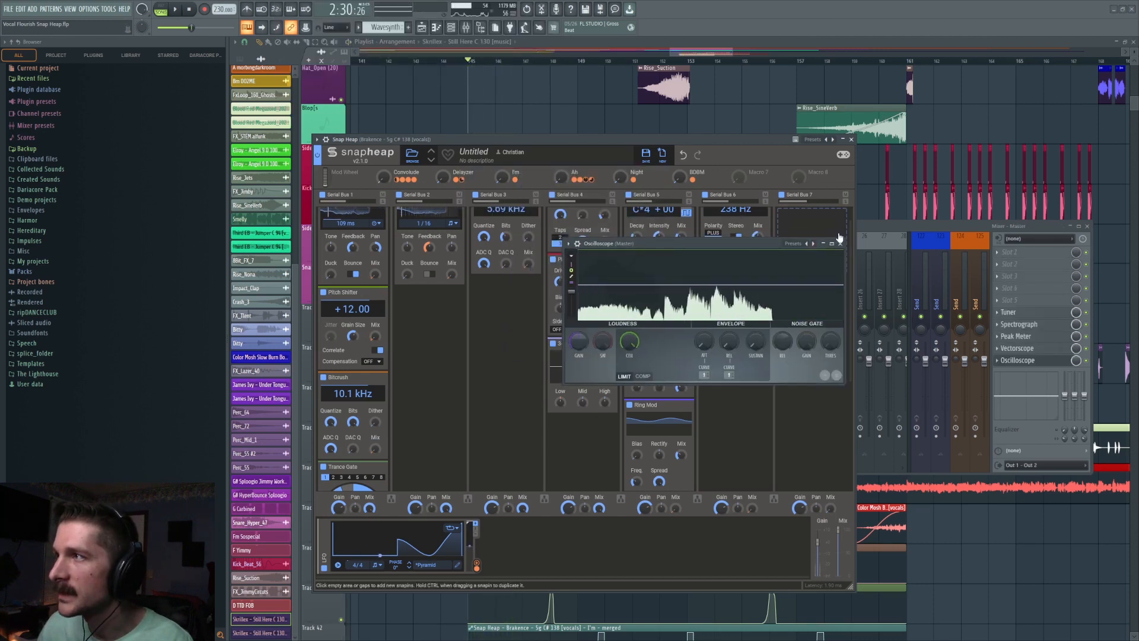
{"action": "key", "text": "Escape"}
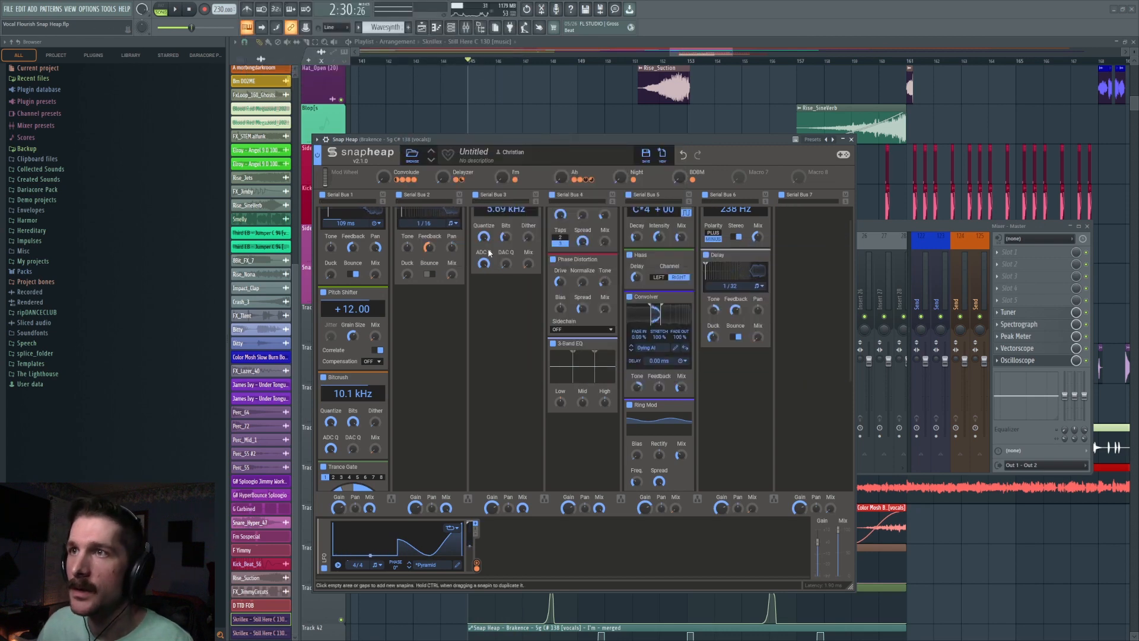
Step: Solo the vocals on Track 38 and unmute the color-mosh clips and Snap Heap automation on tracks 39 to 44
{"action": "scroll", "coordinate": [419, 333], "scroll_direction": "down", "scroll_amount": 3}
{"action": "right_click", "coordinate": [931, 514]}
{"action": "scroll", "coordinate": [950, 536], "scroll_direction": "down", "scroll_amount": 7}
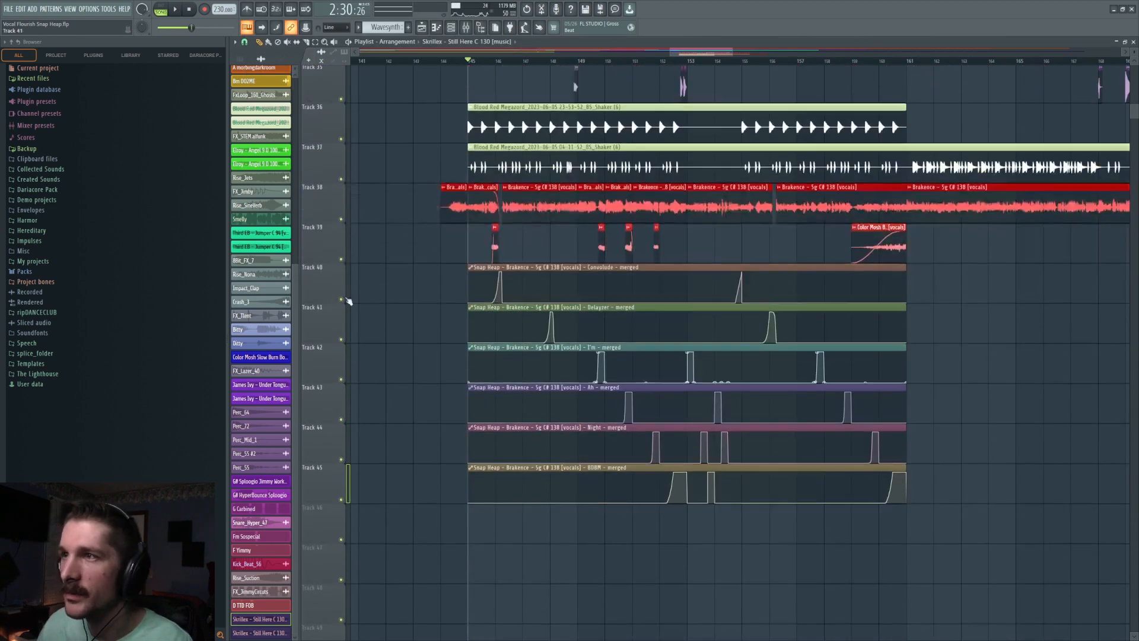
{"action": "left_click", "coordinate": [341, 219], "text": "ctrl"}
{"action": "left_click", "coordinate": [341, 259]}
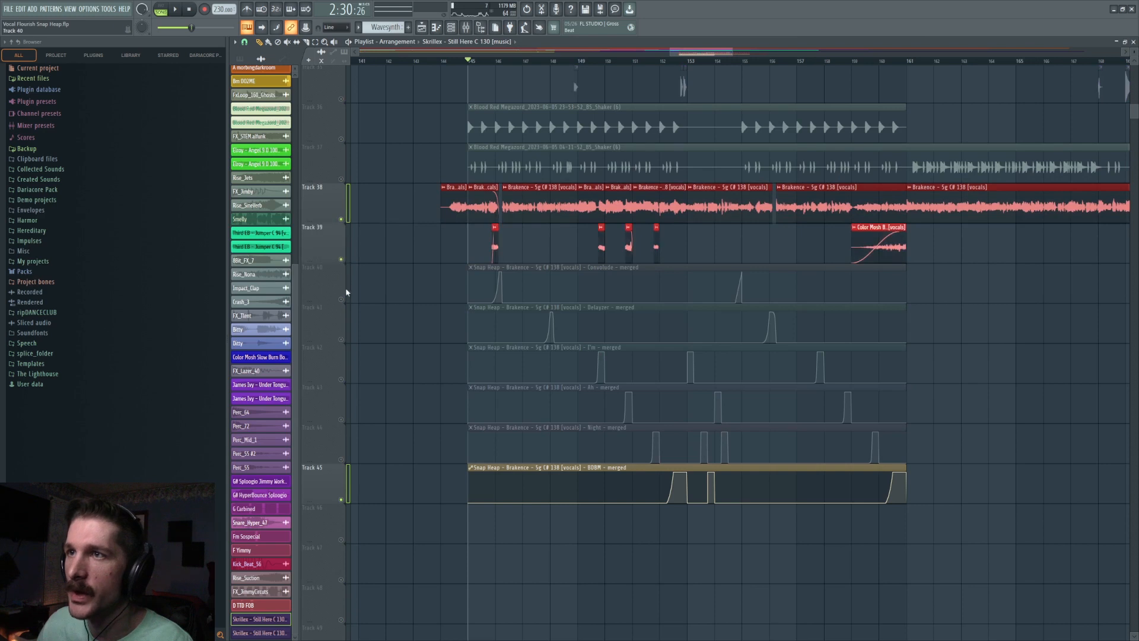
{"action": "left_click", "coordinate": [341, 299]}
{"action": "left_click", "coordinate": [341, 339]}
{"action": "left_click", "coordinate": [341, 379]}
{"action": "left_click", "coordinate": [341, 420]}
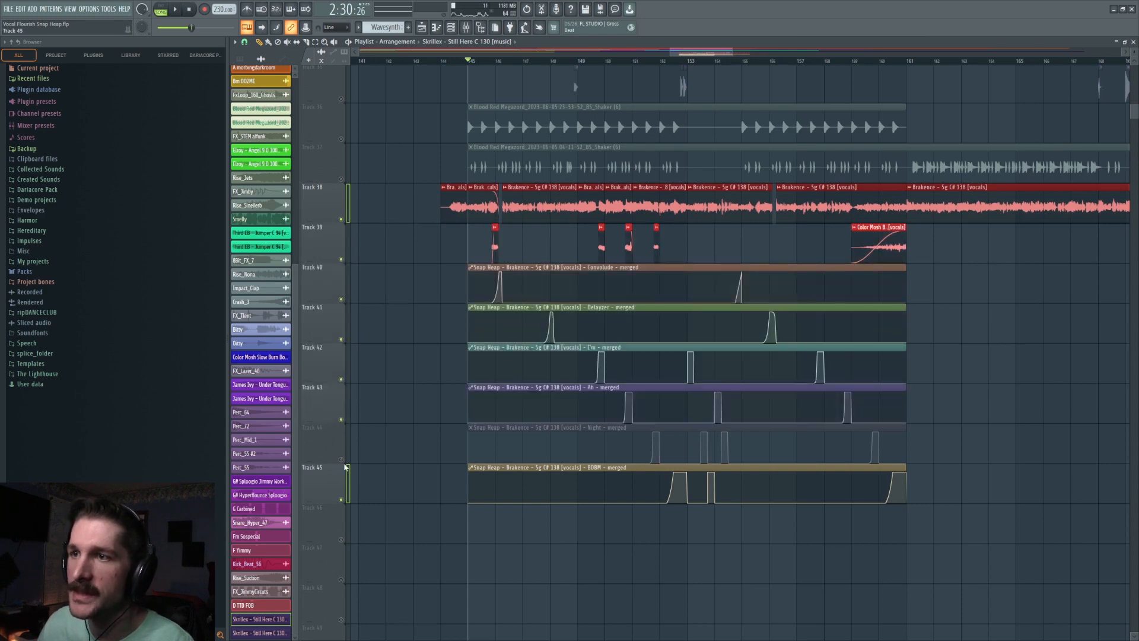
{"action": "left_click", "coordinate": [341, 459]}
Step: Select the playlist range from bar 145 to bar 147 and play the isolated vocals
{"action": "scroll", "coordinate": [523, 65], "scroll_direction": "up", "scroll_amount": 3}
{"action": "left_click_drag", "start_coordinate": [429, 63], "coordinate": [522, 70]}
{"action": "key", "text": "space"}
{"action": "left_click", "coordinate": [543, 237], "text": "ctrl"}
{"action": "key", "text": "space"}
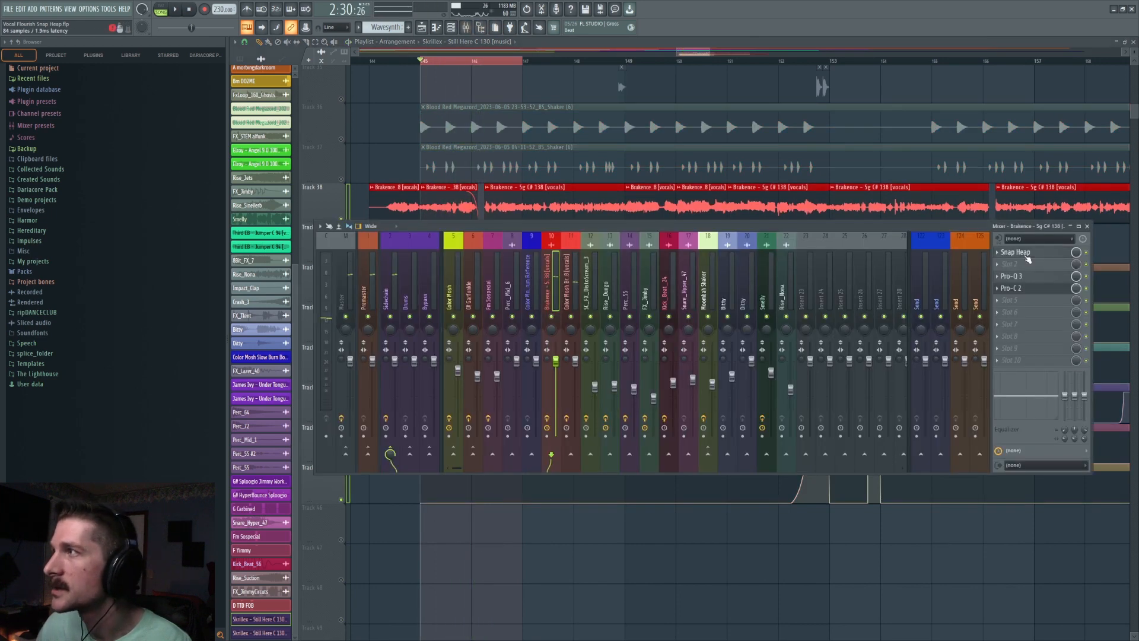
Step: Open Snap Heap on the Brakence vocal channel and raise the Convolude macro to 100% to examine Serial Bus 1's effects
{"action": "left_click", "coordinate": [1026, 255]}
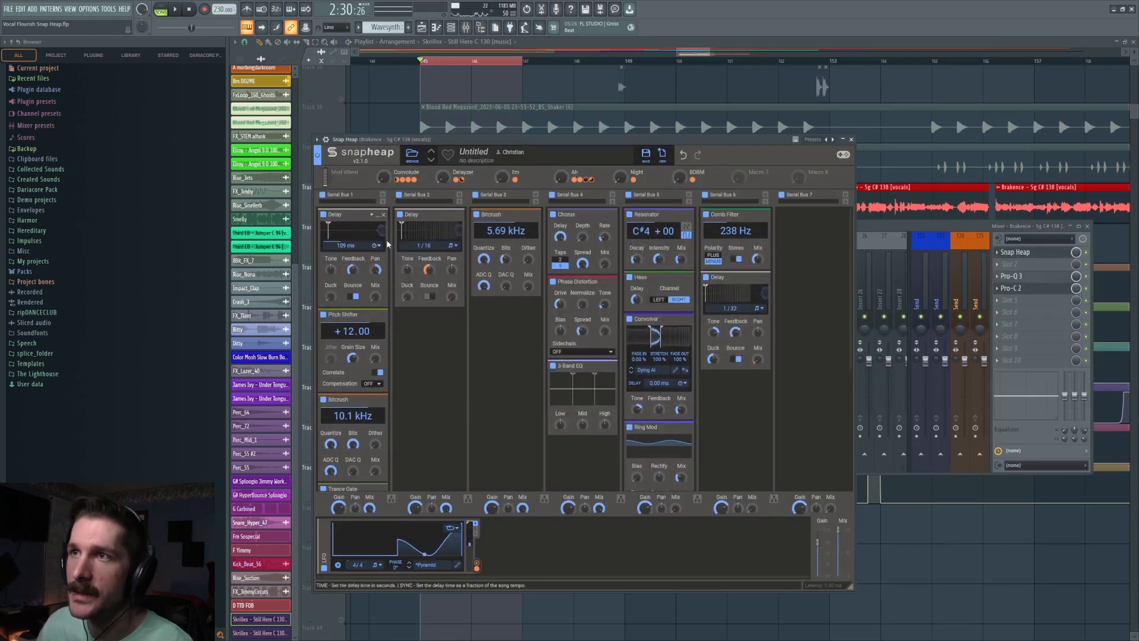
{"action": "left_click_drag", "start_coordinate": [384, 177], "coordinate": [384, 149]}
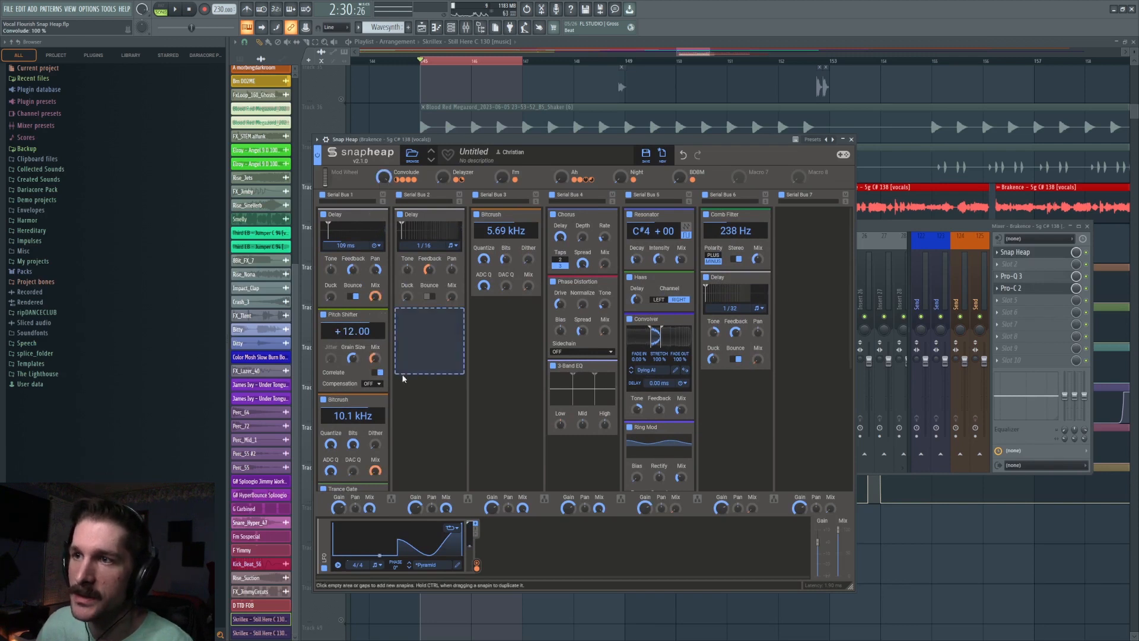
{"action": "scroll", "coordinate": [407, 308], "scroll_direction": "down", "scroll_amount": 1}
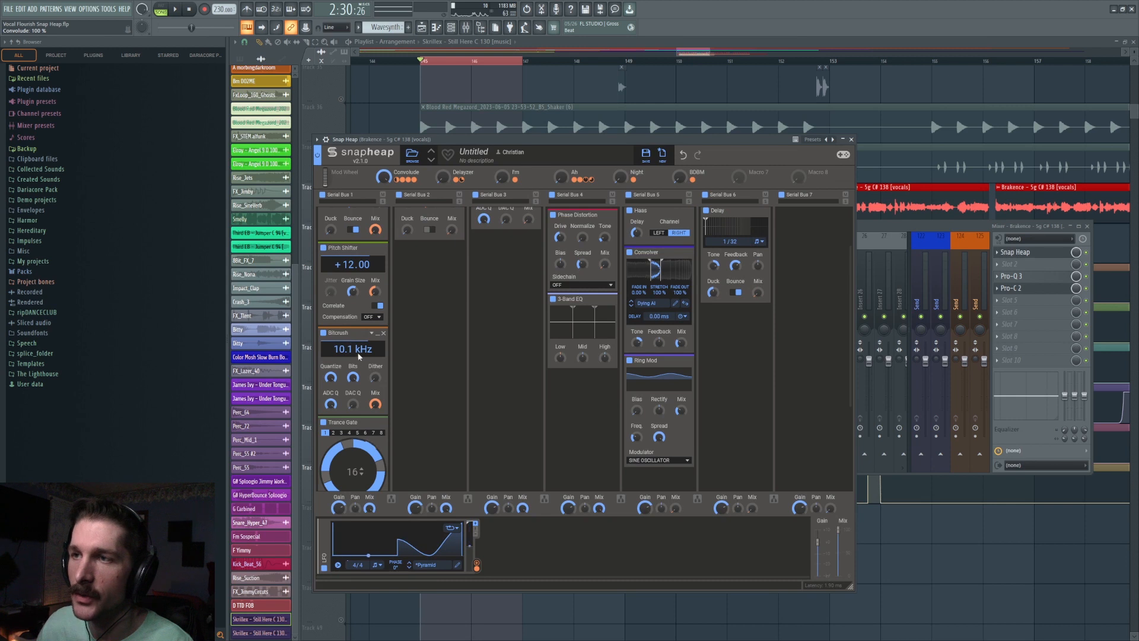
{"action": "scroll", "coordinate": [356, 365], "scroll_direction": "down", "scroll_amount": 2}
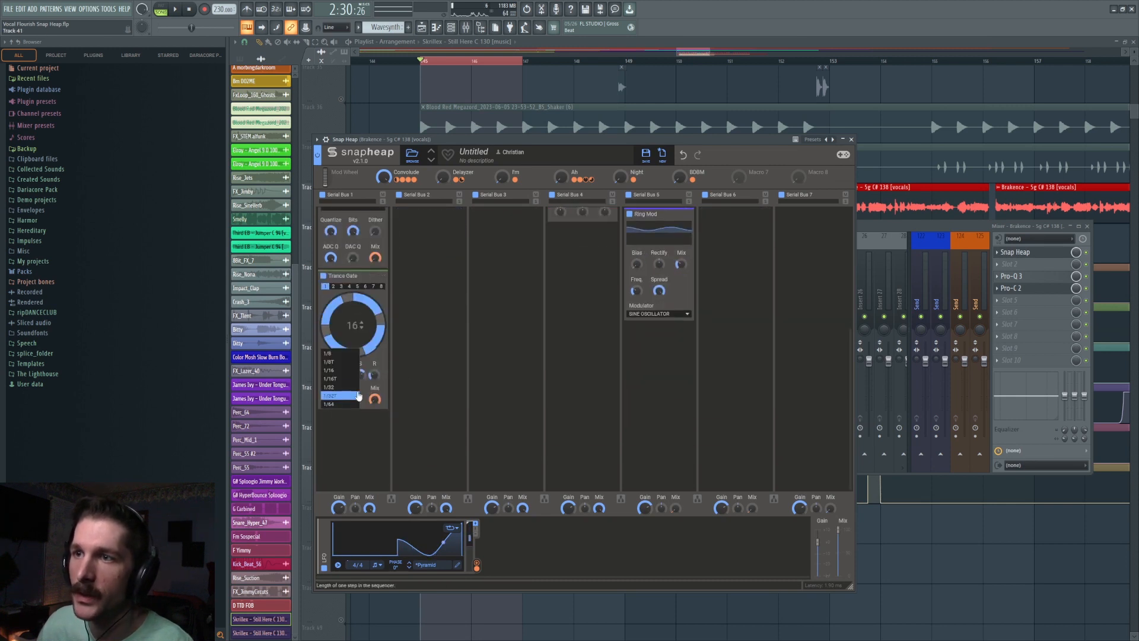
{"action": "scroll", "coordinate": [425, 353], "scroll_direction": "up", "scroll_amount": 1}
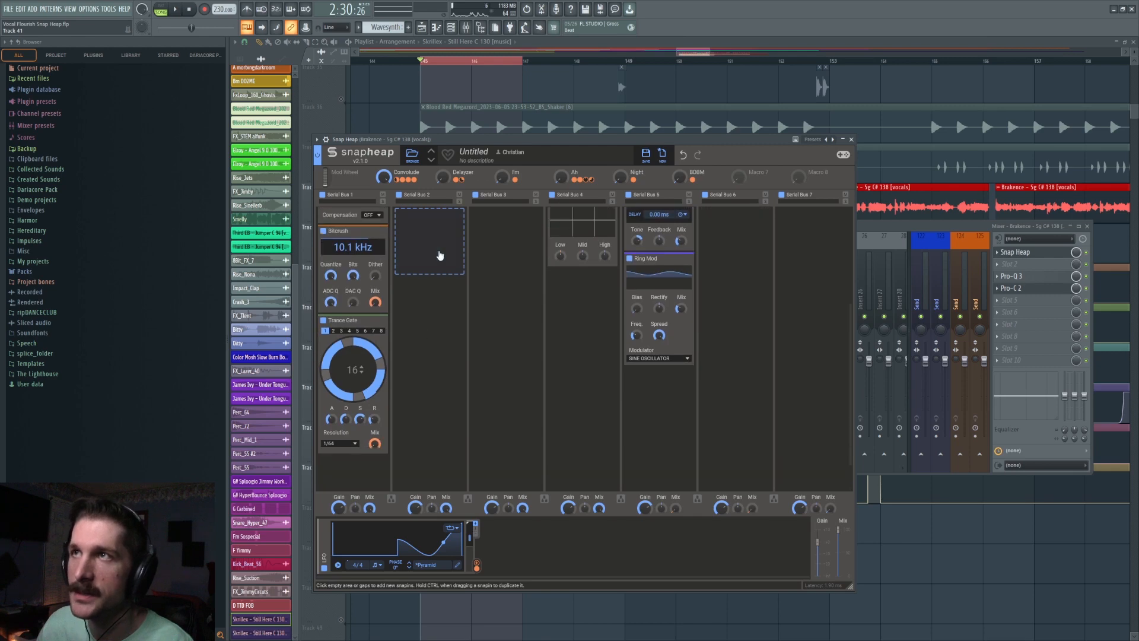
Step: Play the selected vocal range and watch the Convolude automation act on the Serial Bus 1 effects
{"action": "key", "text": "space"}
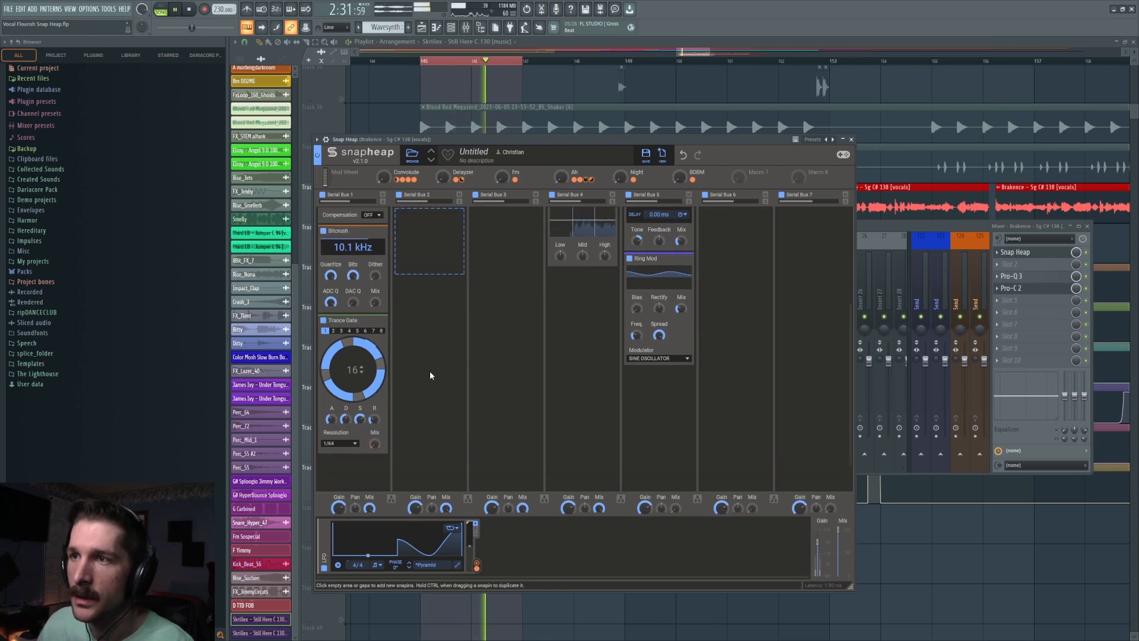
{"action": "key", "text": "space"}
{"action": "scroll", "coordinate": [430, 341], "scroll_direction": "up", "scroll_amount": 2}
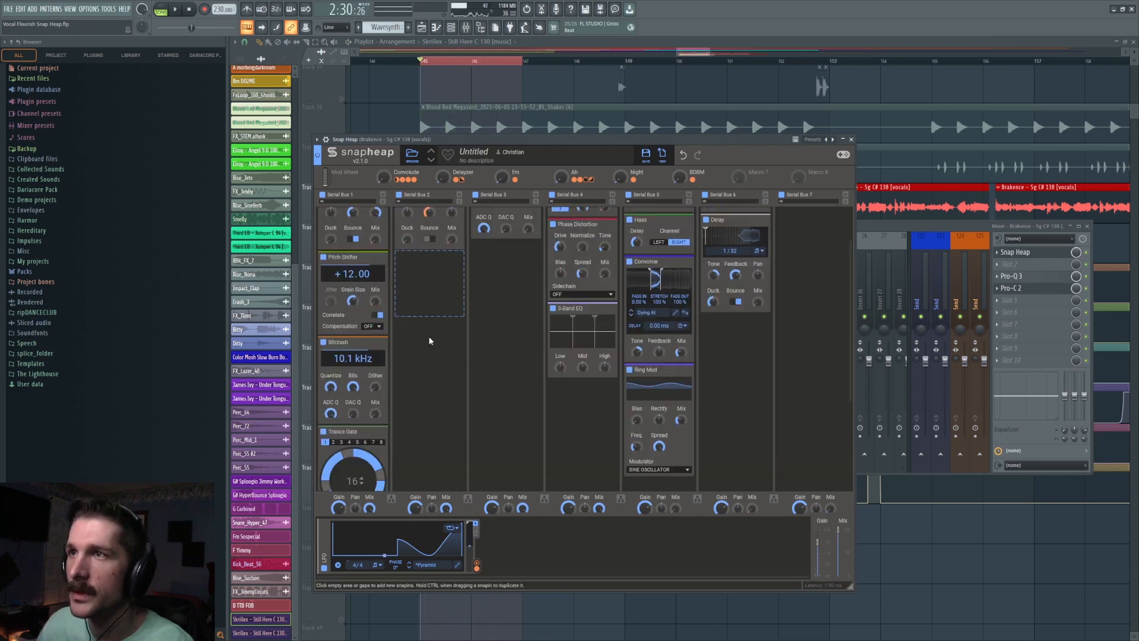
{"action": "scroll", "coordinate": [430, 342], "scroll_direction": "up", "scroll_amount": 2}
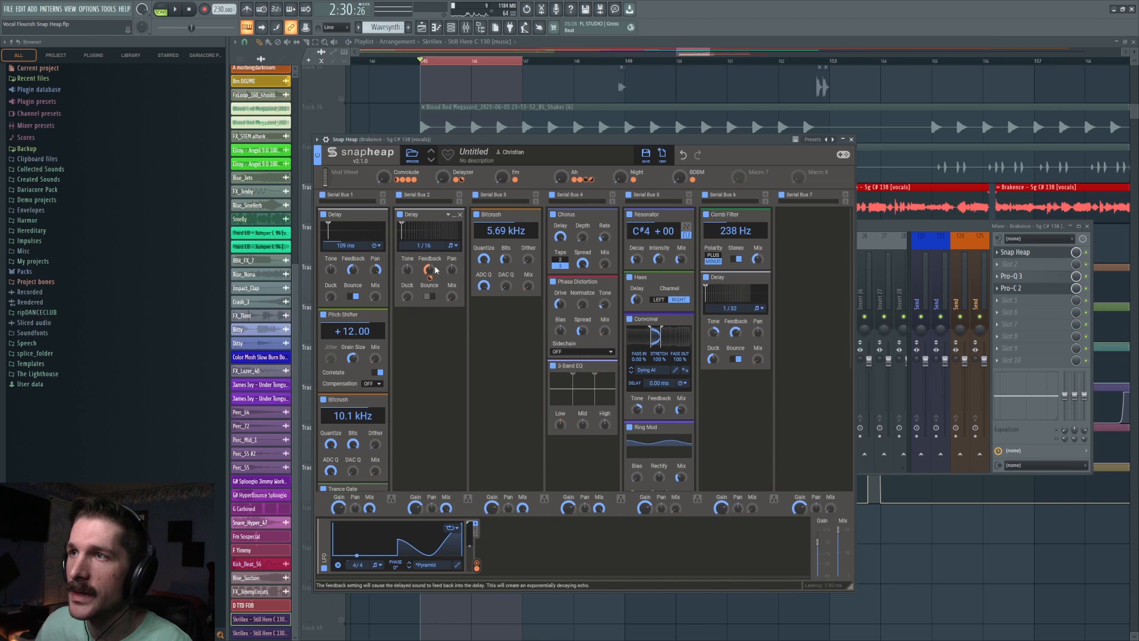
Step: Clear the range, play the vocals from bar 147 with Snap Heap open, and examine the Delayzer macro's Serial Bus 2 Delay
{"action": "left_click", "coordinate": [597, 62]}
{"action": "double_click", "coordinate": [553, 63]}
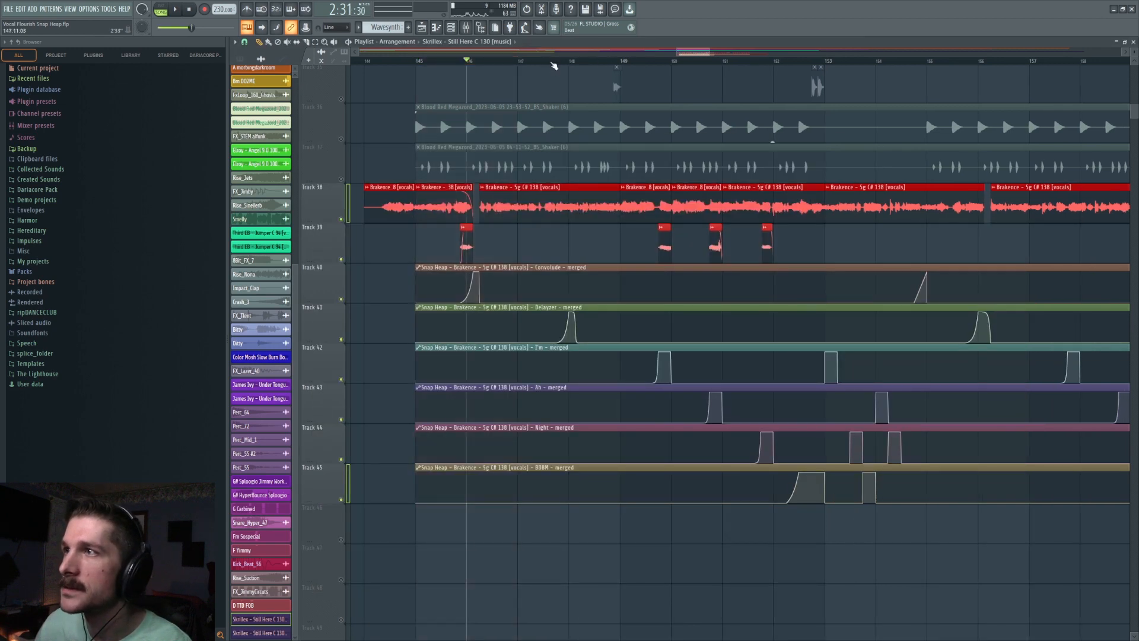
{"action": "left_click", "coordinate": [466, 27]}
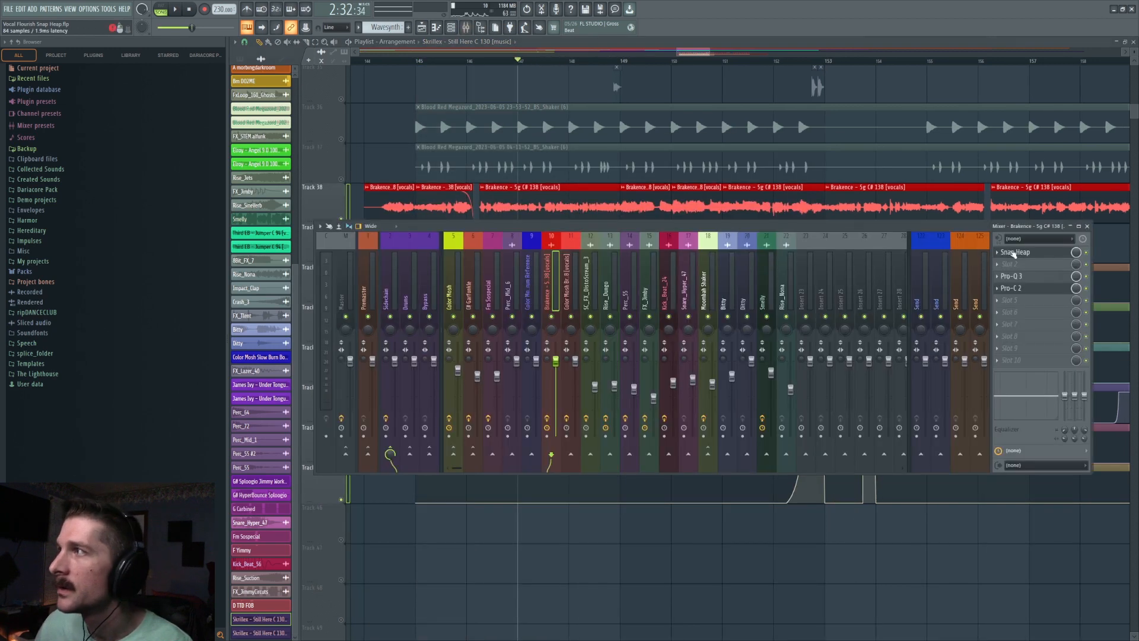
{"action": "left_click", "coordinate": [1013, 254]}
{"action": "key", "text": "space"}
{"action": "key", "text": "space"}
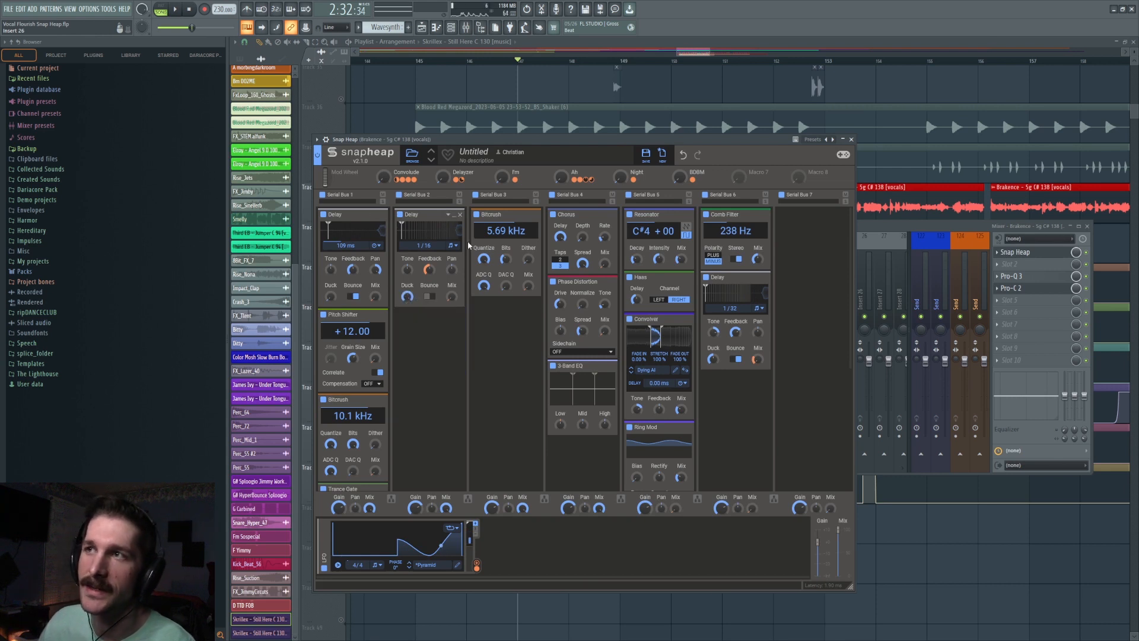
{"action": "key", "text": "space"}
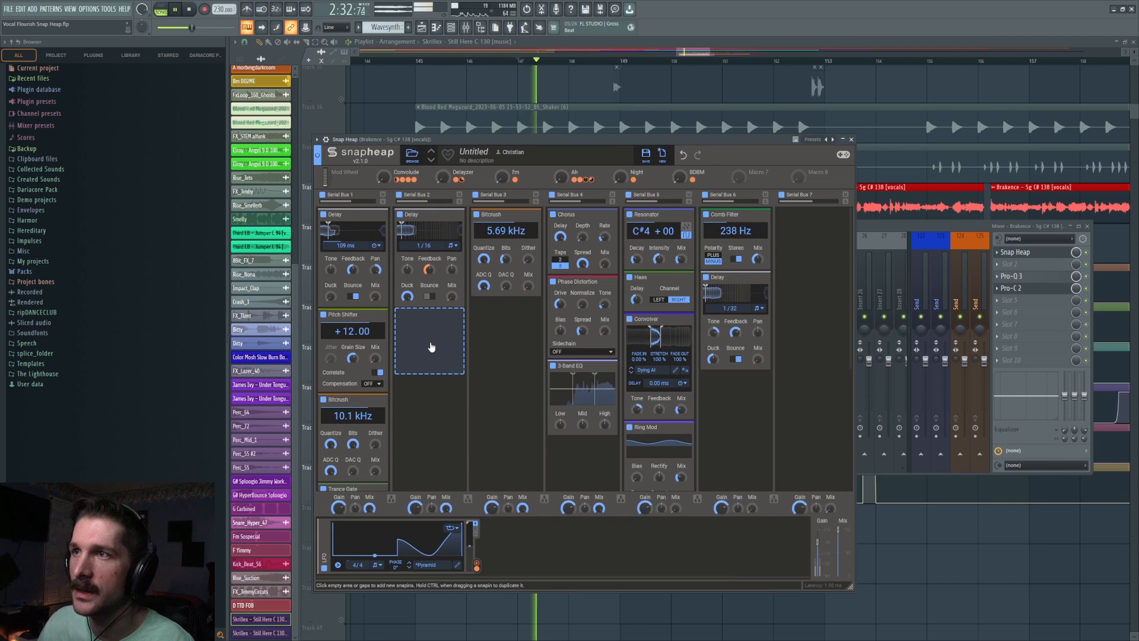
{"action": "key", "text": "space"}
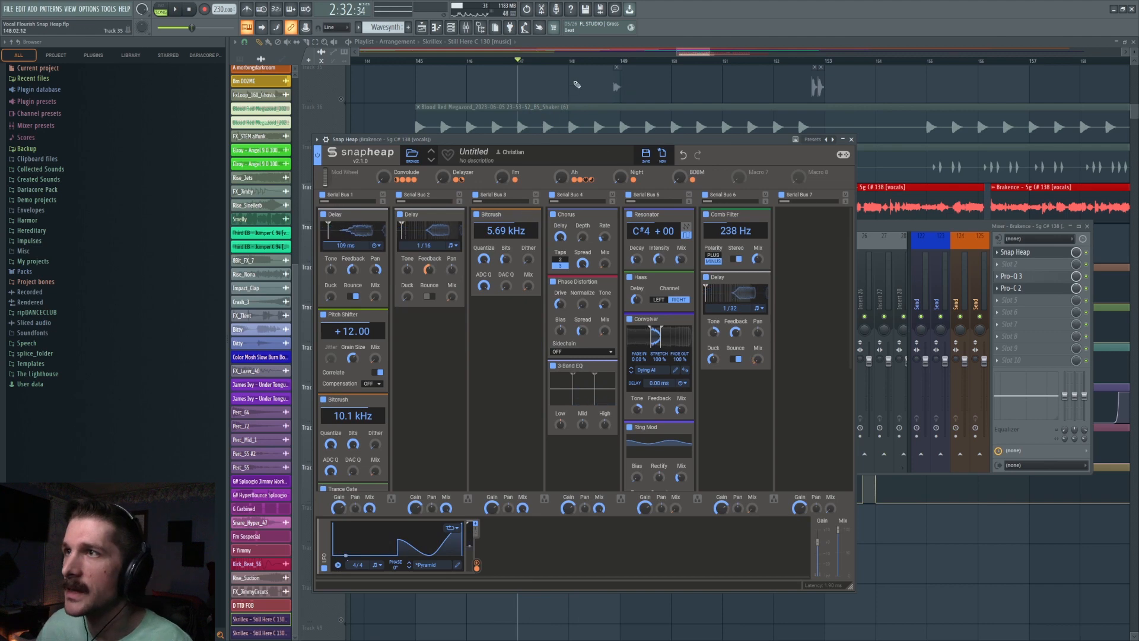
Step: Open Pro-C 2 on the Brakence vocal channel and play from bar 147 to examine its compression of the delayed vocals
{"action": "left_click", "coordinate": [1019, 288]}
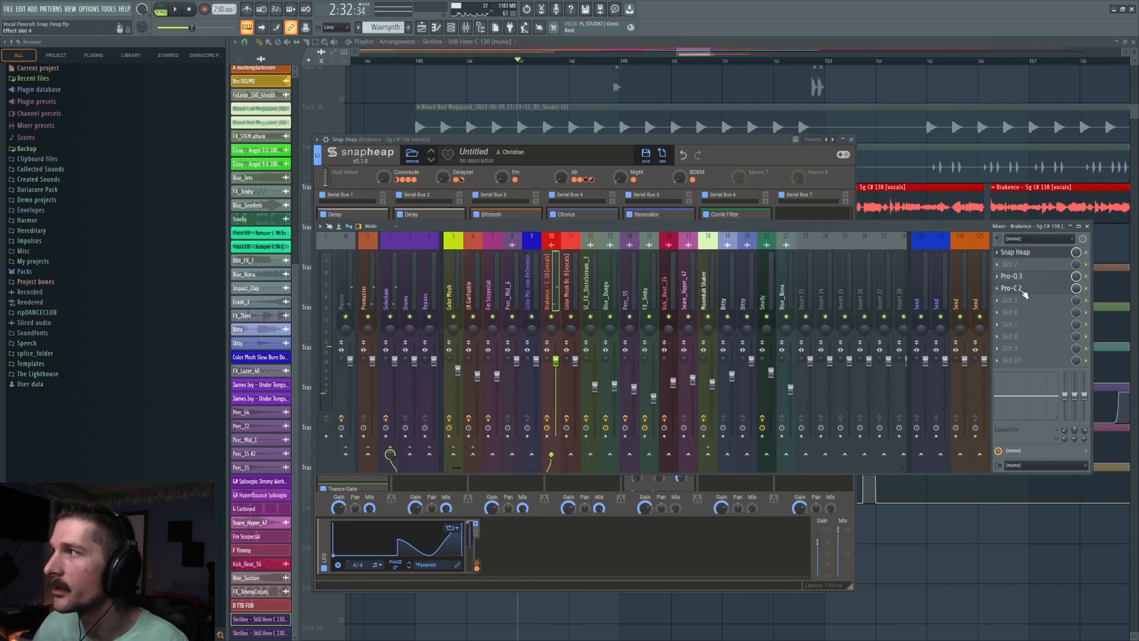
{"action": "key", "text": "space"}
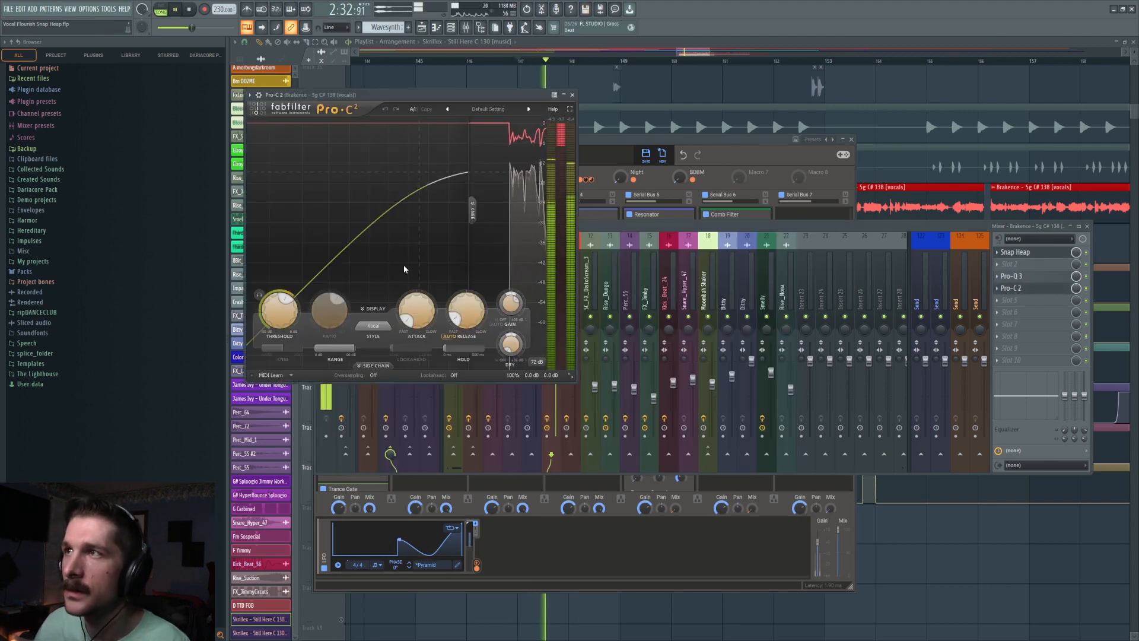
{"action": "key", "text": "space"}
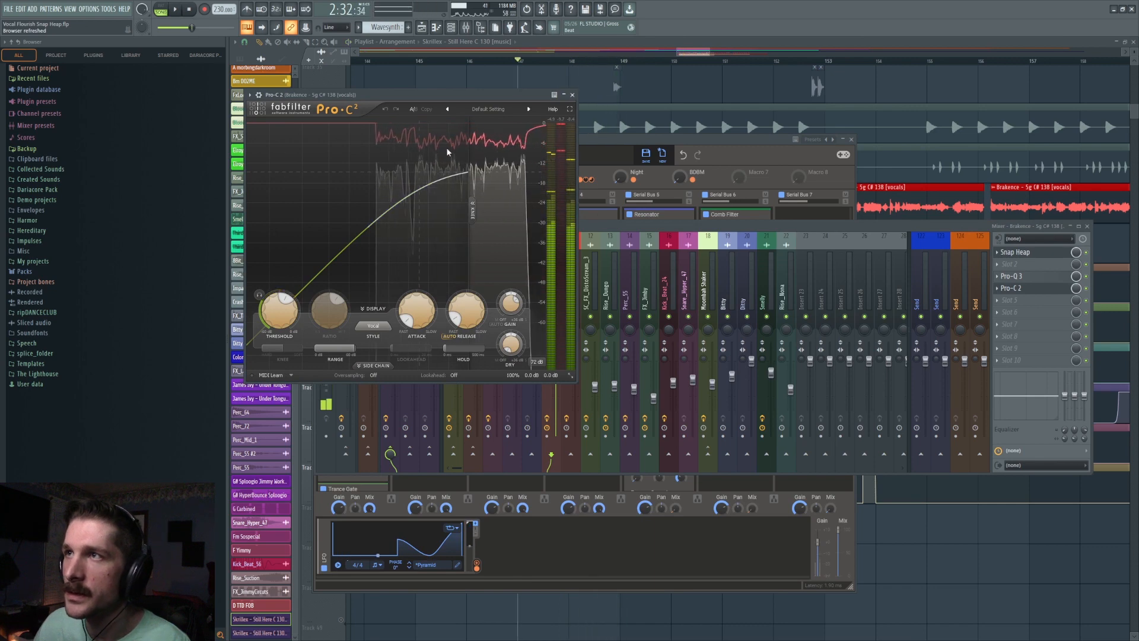
{"action": "key", "text": "Escape"}
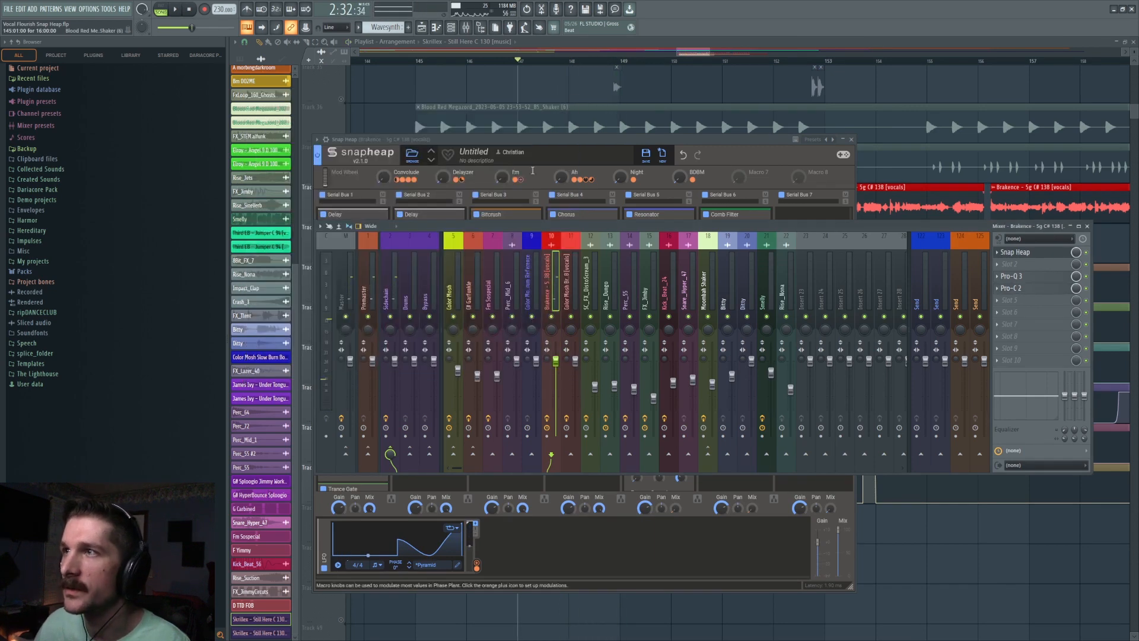
Step: Play the vocals from bar 149 and listen to the I'm macro automation in the arrangement
{"action": "left_click", "coordinate": [534, 144]}
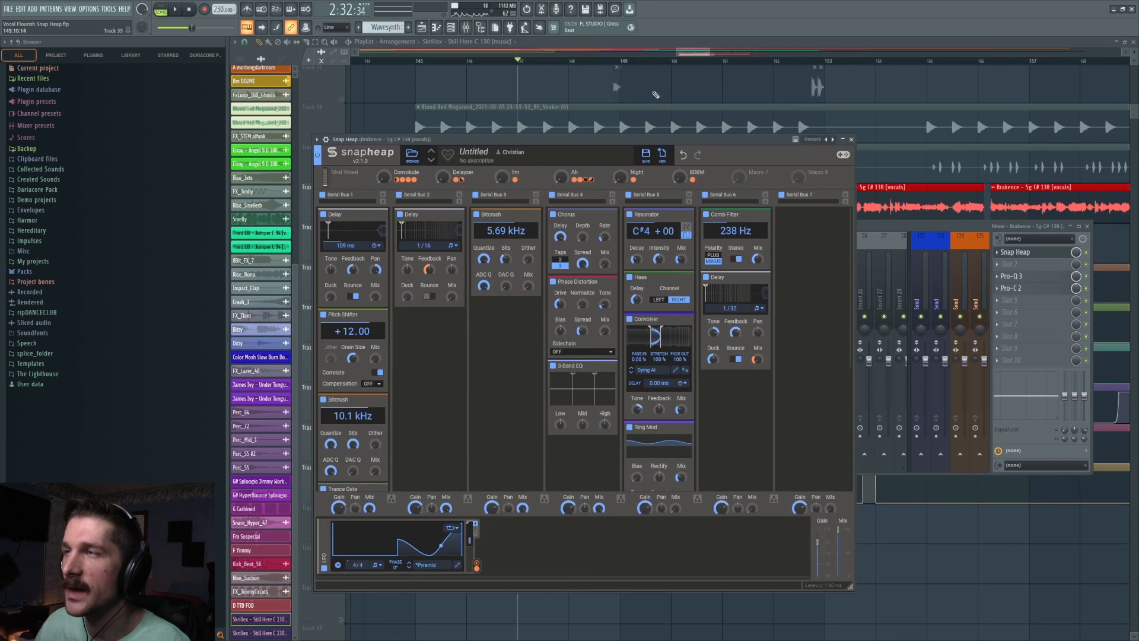
{"action": "left_click_drag", "start_coordinate": [735, 111], "coordinate": [539, 110]}
{"action": "key", "text": "space"}
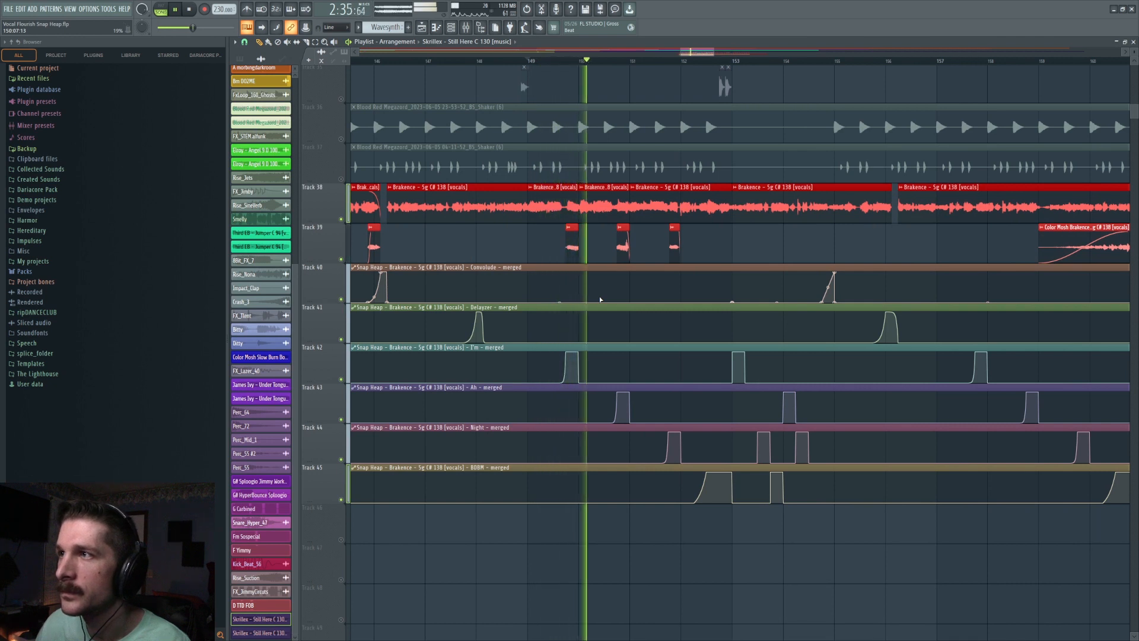
{"action": "key", "text": "space"}
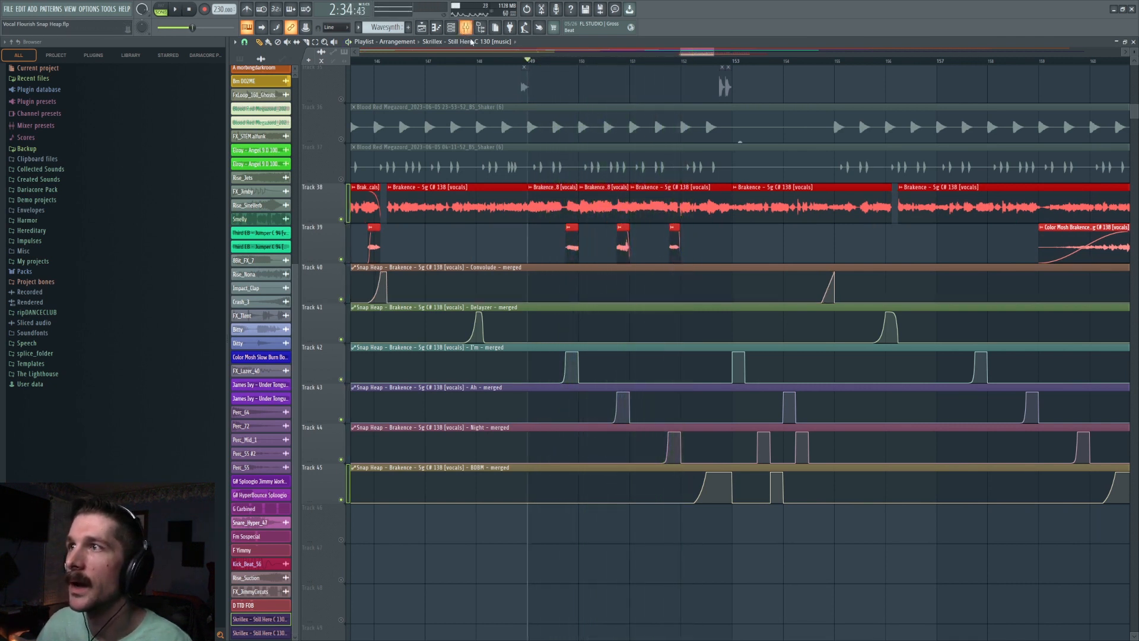
Step: Open Snap Heap on the Brakence vocal channel and play from bar 149 to examine the I'm macro's Serial Bus 3 Bitcrush
{"action": "key", "text": "F9"}
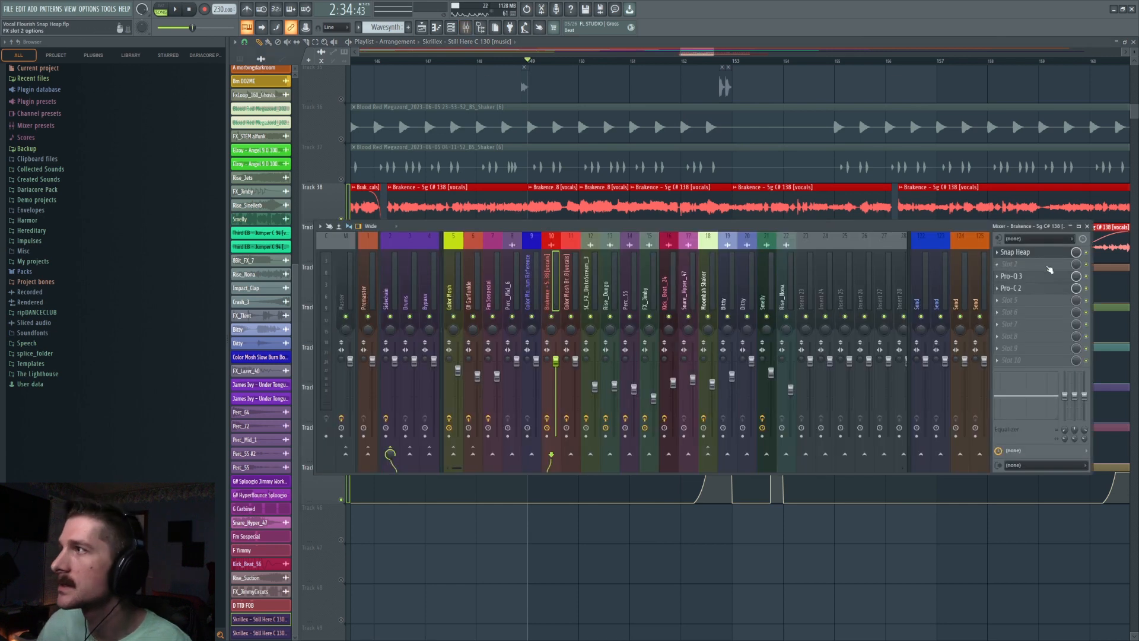
{"action": "left_click", "coordinate": [1015, 252]}
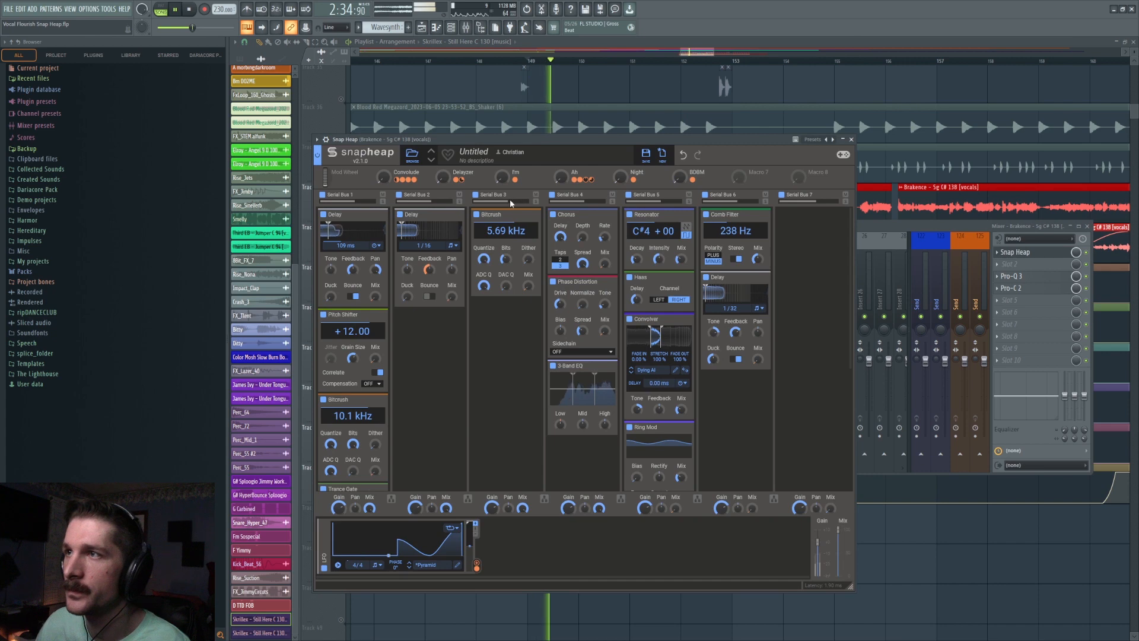
{"action": "key", "text": "F12"}
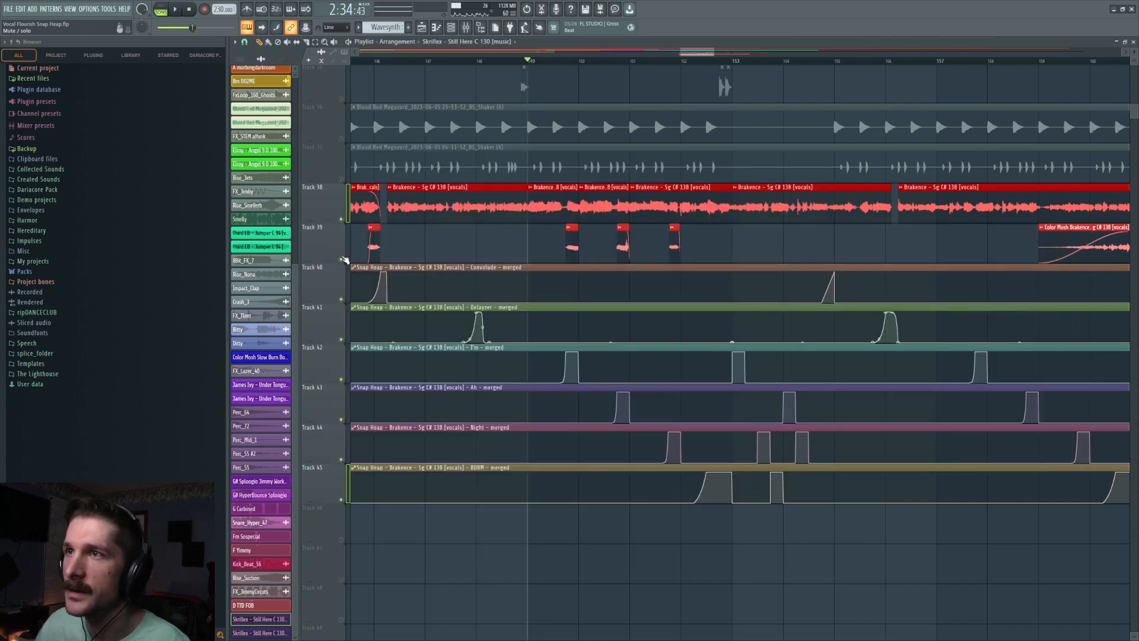
Step: Play the vocals from bar 150 with Snap Heap open and examine the Ah macro acting on the Serial Bus 4 effects
{"action": "left_click", "coordinate": [465, 28]}
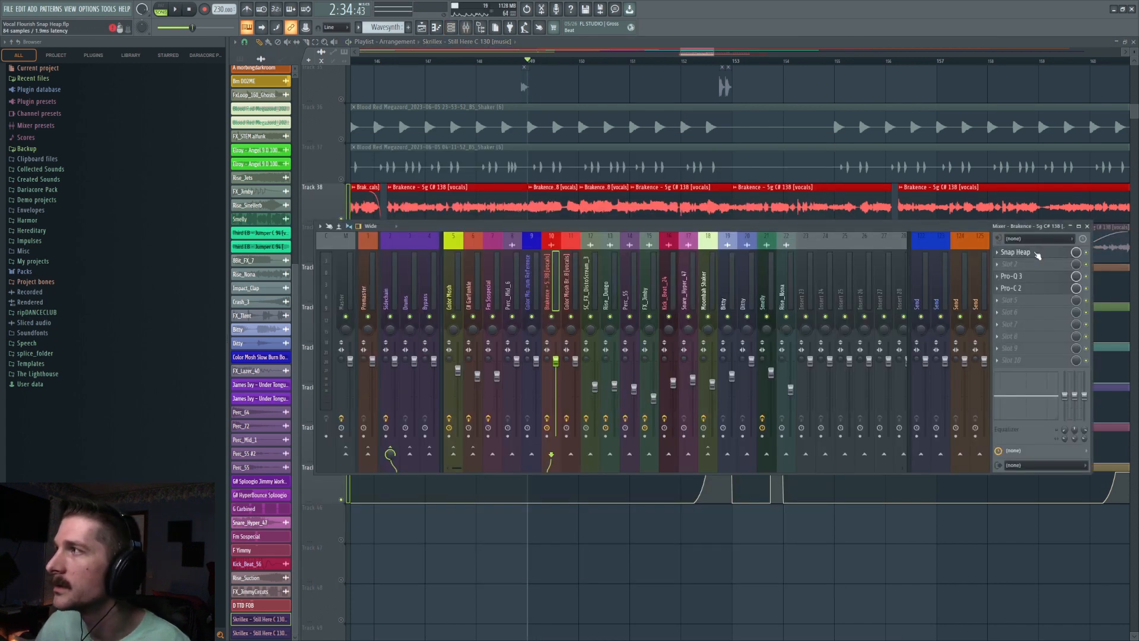
{"action": "left_click", "coordinate": [1020, 252]}
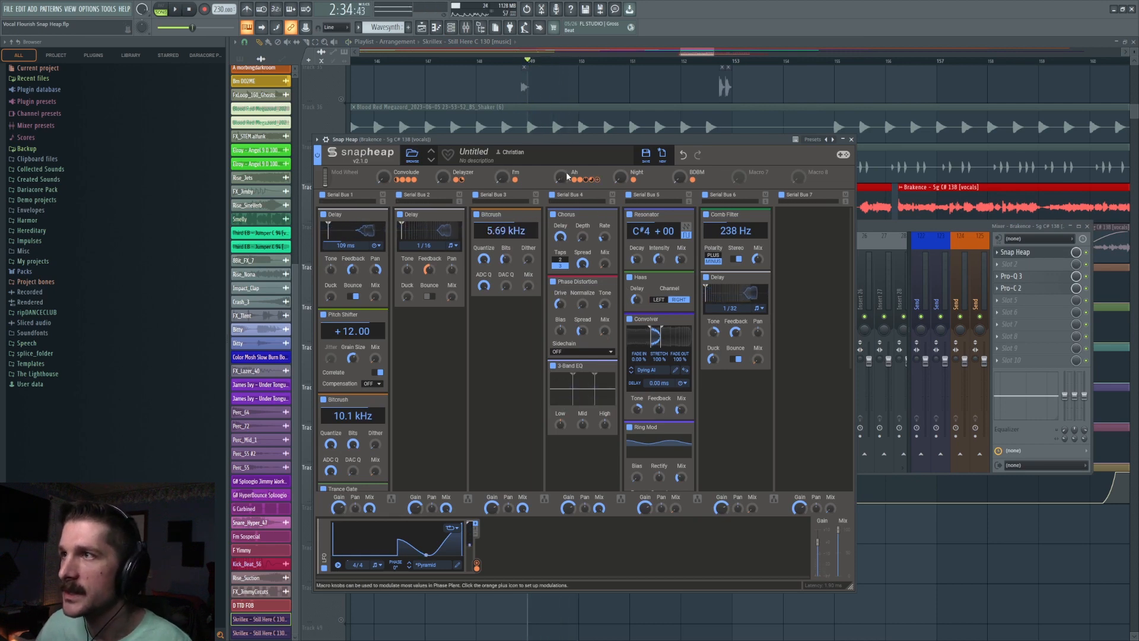
{"action": "left_click", "coordinate": [585, 61]}
{"action": "left_click", "coordinate": [466, 28]}
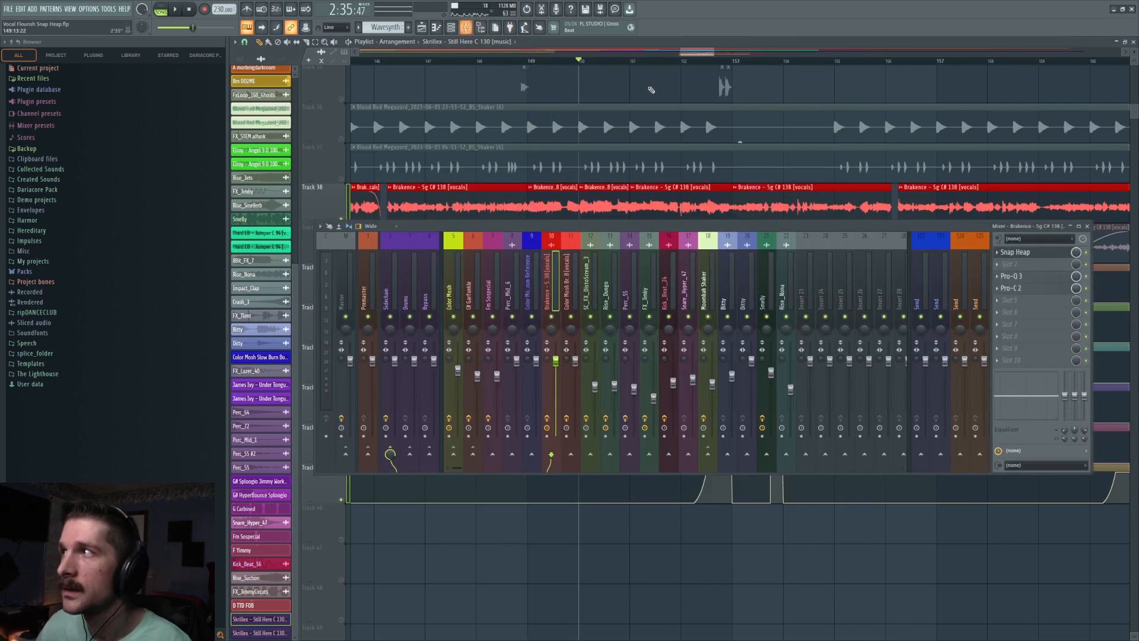
{"action": "left_click", "coordinate": [1019, 253]}
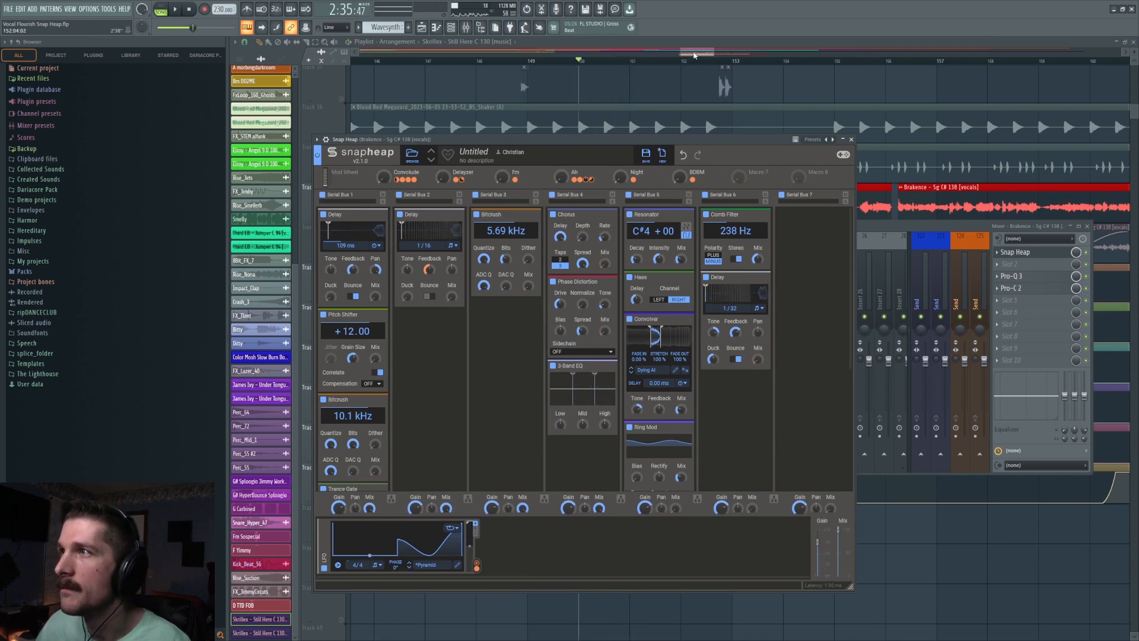
{"action": "key", "text": "space"}
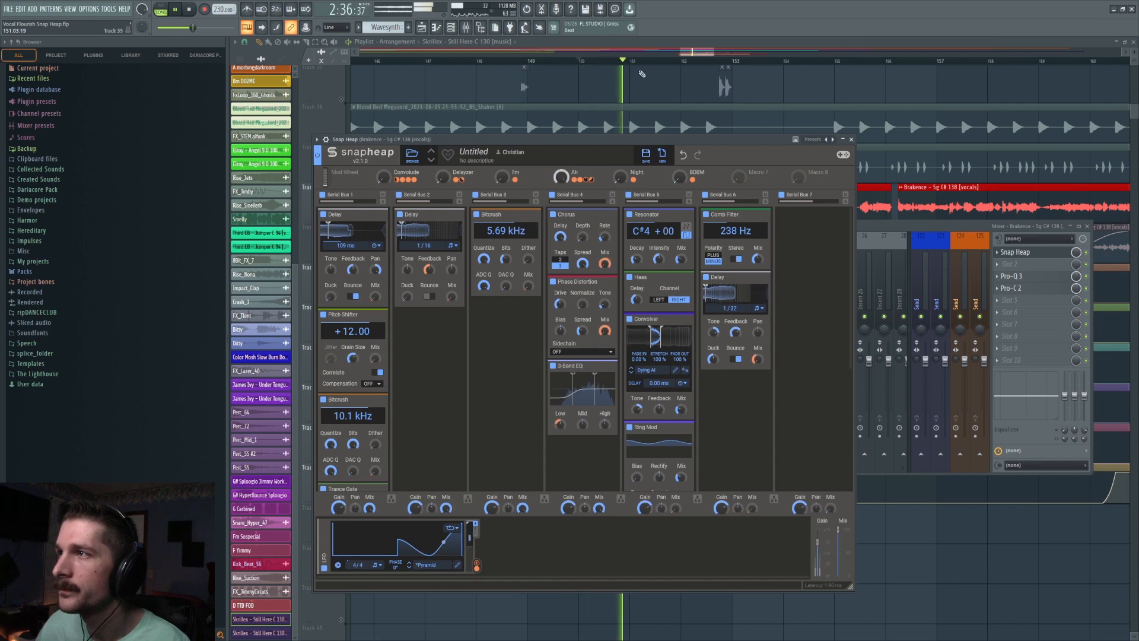
{"action": "scroll", "coordinate": [682, 272], "scroll_direction": "down", "scroll_amount": 2}
{"action": "key", "text": "space"}
{"action": "scroll", "coordinate": [674, 305], "scroll_direction": "up", "scroll_amount": 2}
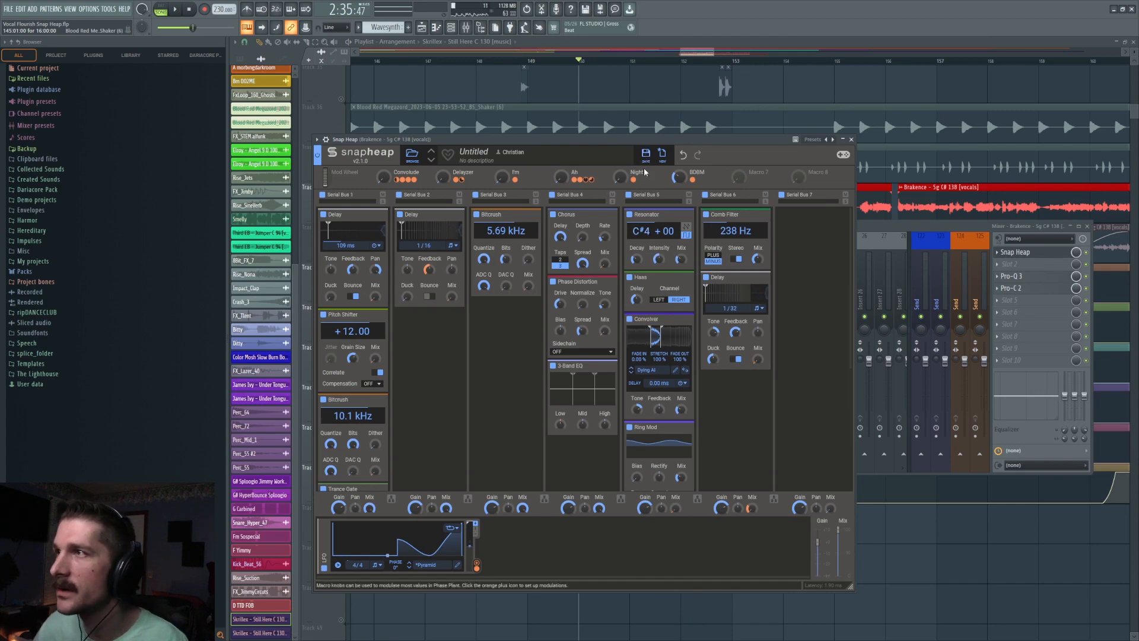
Step: Add a 100% point at bar 149 in the Night automation, and set it and the following point to Hold
{"action": "left_click", "coordinate": [675, 80]}
{"action": "scroll", "coordinate": [675, 117], "scroll_direction": "down", "scroll_amount": 3}
{"action": "left_click_drag", "start_coordinate": [501, 333], "coordinate": [533, 298]}
{"action": "right_click", "coordinate": [529, 314]}
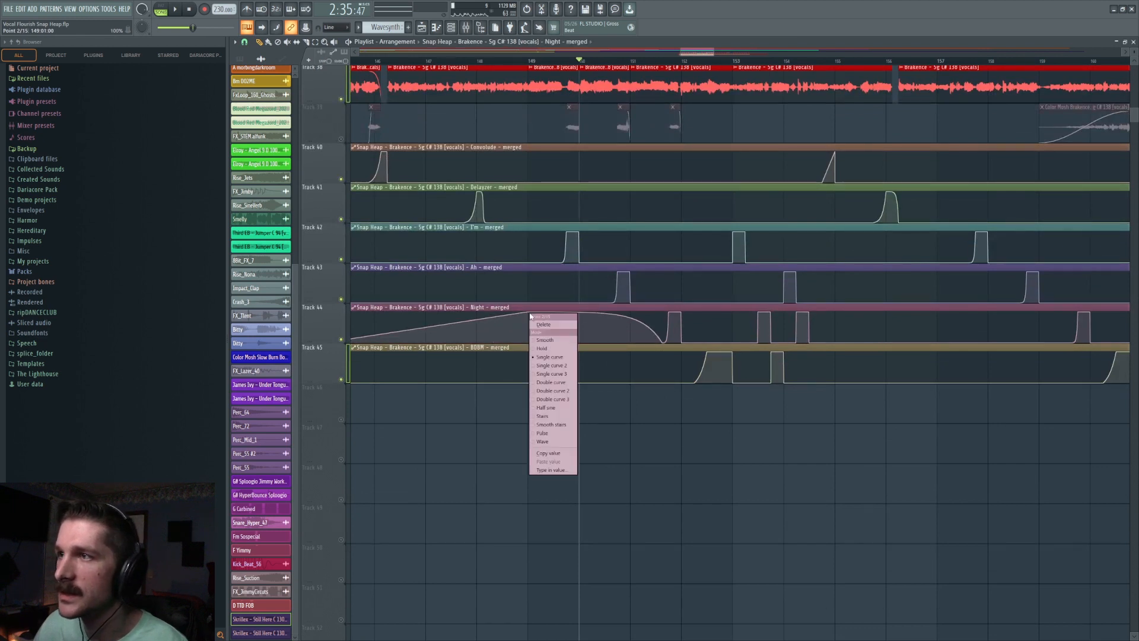
{"action": "left_click", "coordinate": [541, 348]}
{"action": "right_click", "coordinate": [663, 342]}
{"action": "left_click", "coordinate": [679, 370]}
{"action": "right_click", "coordinate": [663, 342]}
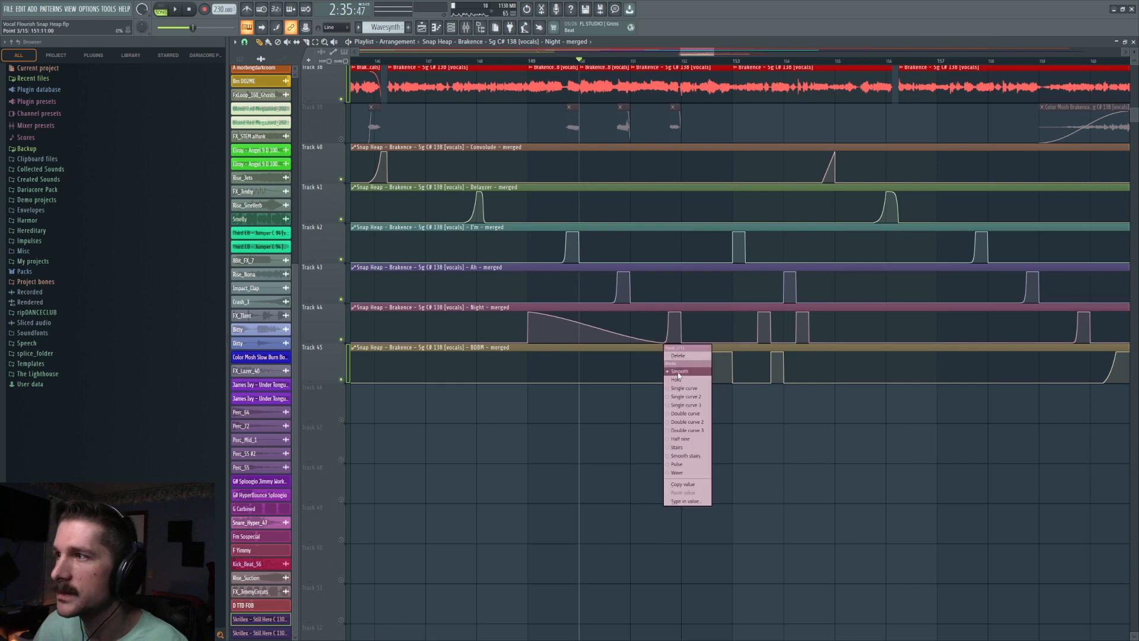
{"action": "left_click", "coordinate": [677, 378]}
Step: Mute the Convolude, Delayzer, I'm and Ah automation tracks, and play from bar 150 with Snap Heap open to hear the Night macro
{"action": "left_click_drag", "start_coordinate": [344, 300], "coordinate": [347, 180]}
{"action": "left_click", "coordinate": [467, 27]}
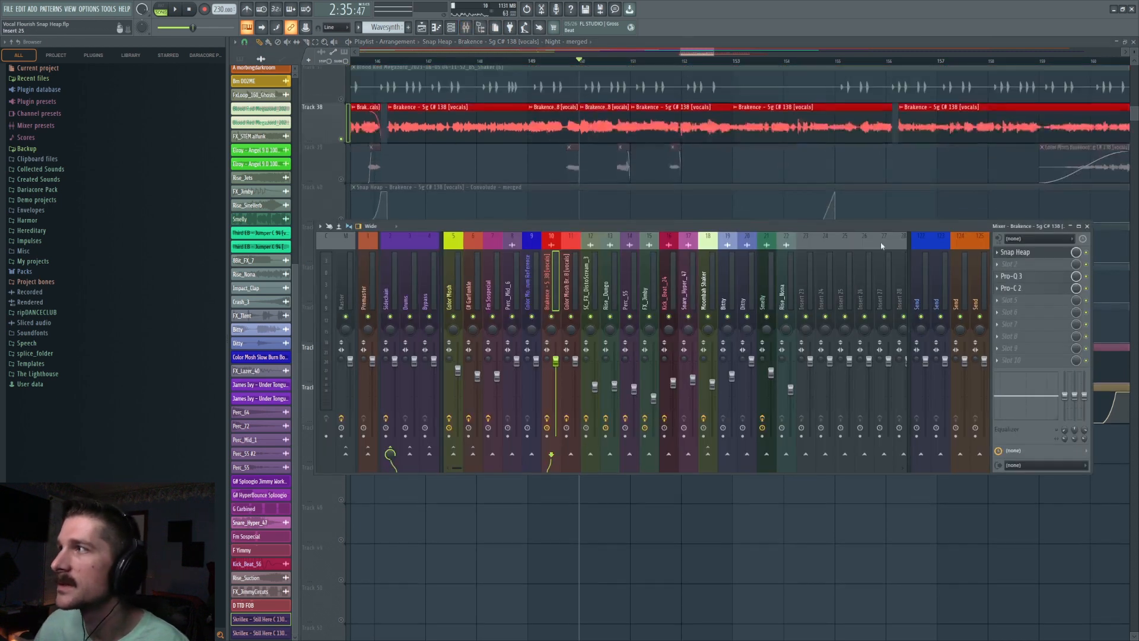
{"action": "left_click", "coordinate": [1015, 252]}
{"action": "key", "text": "space"}
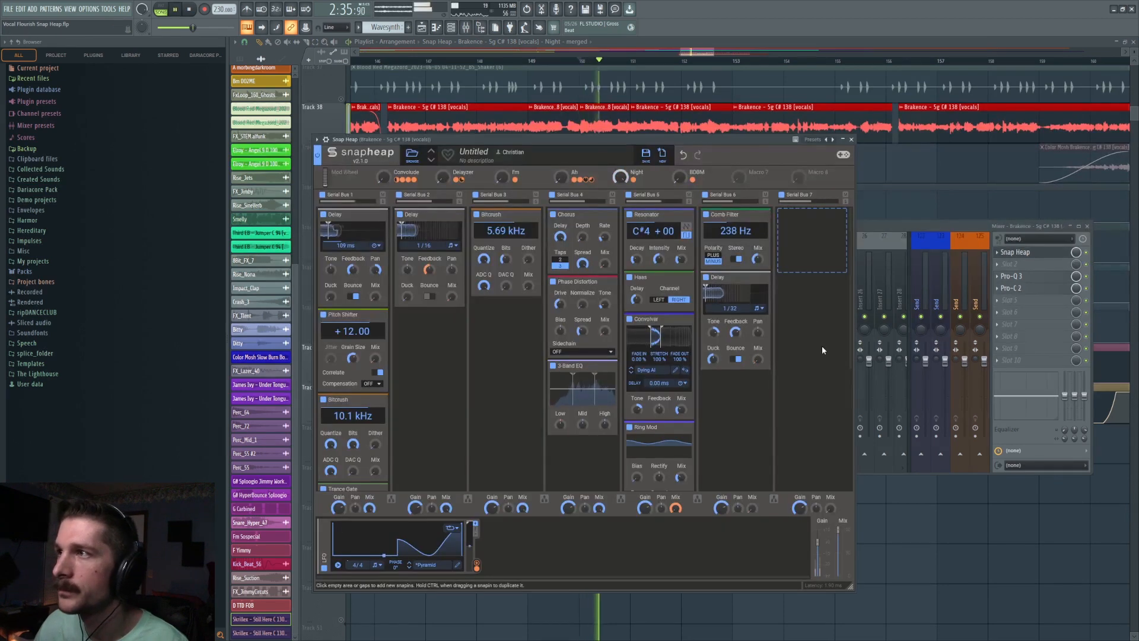
{"action": "key", "text": "space"}
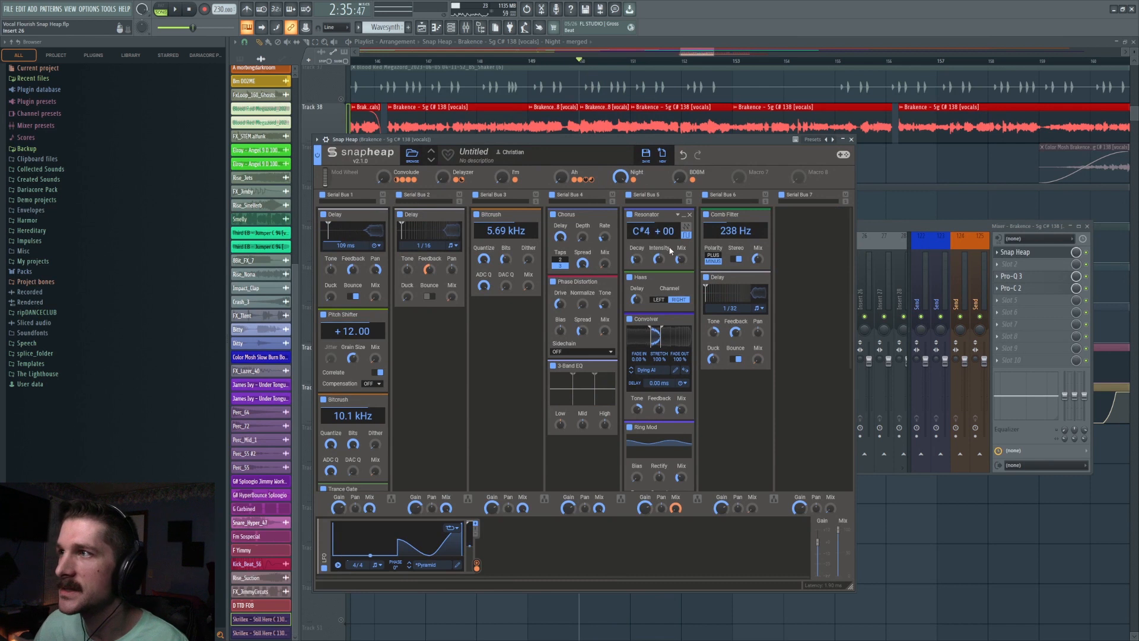
Step: Examine the Resonator, Haas, Convolver and Ring Mod effects in Snap Heap's Serial Bus 5
{"action": "scroll", "coordinate": [688, 351], "scroll_direction": "down", "scroll_amount": 2}
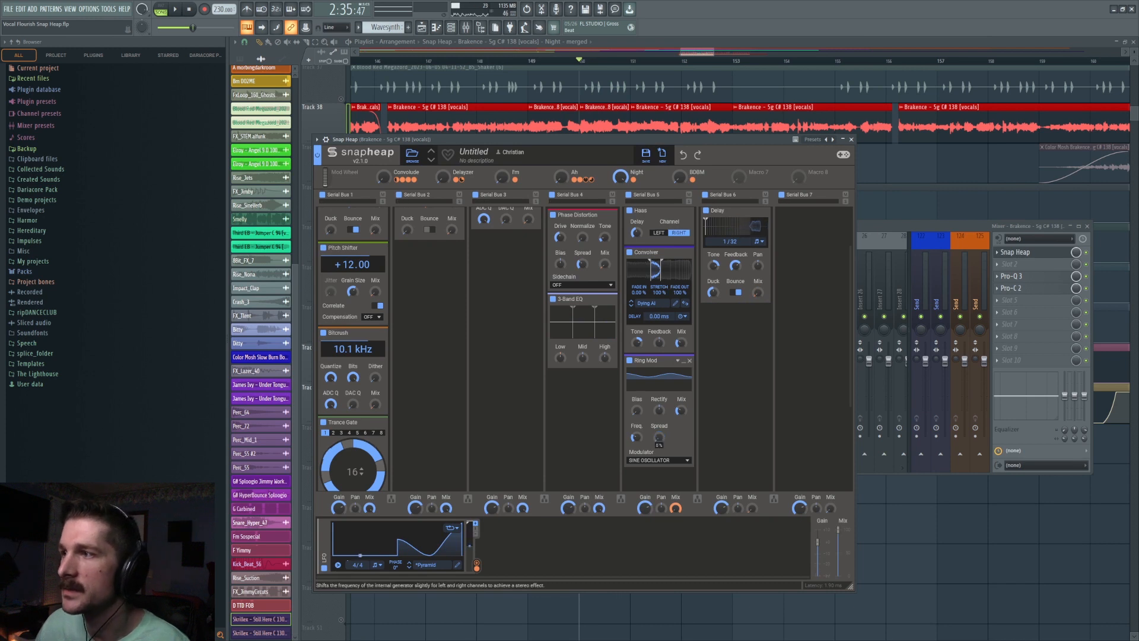
{"action": "key", "text": "space"}
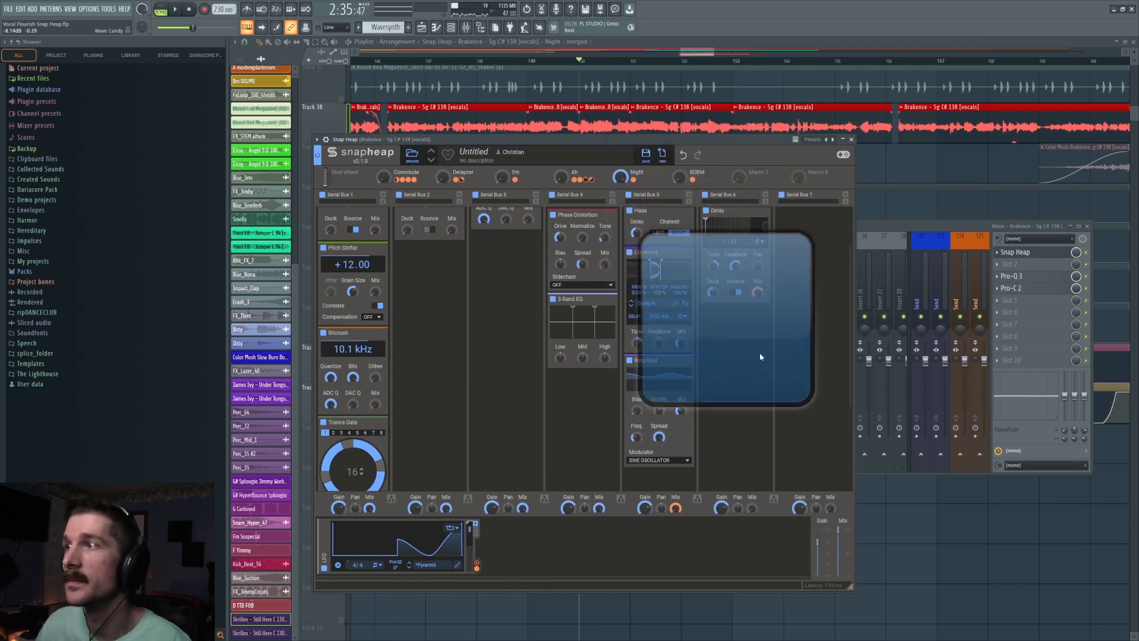
{"action": "key", "text": "space"}
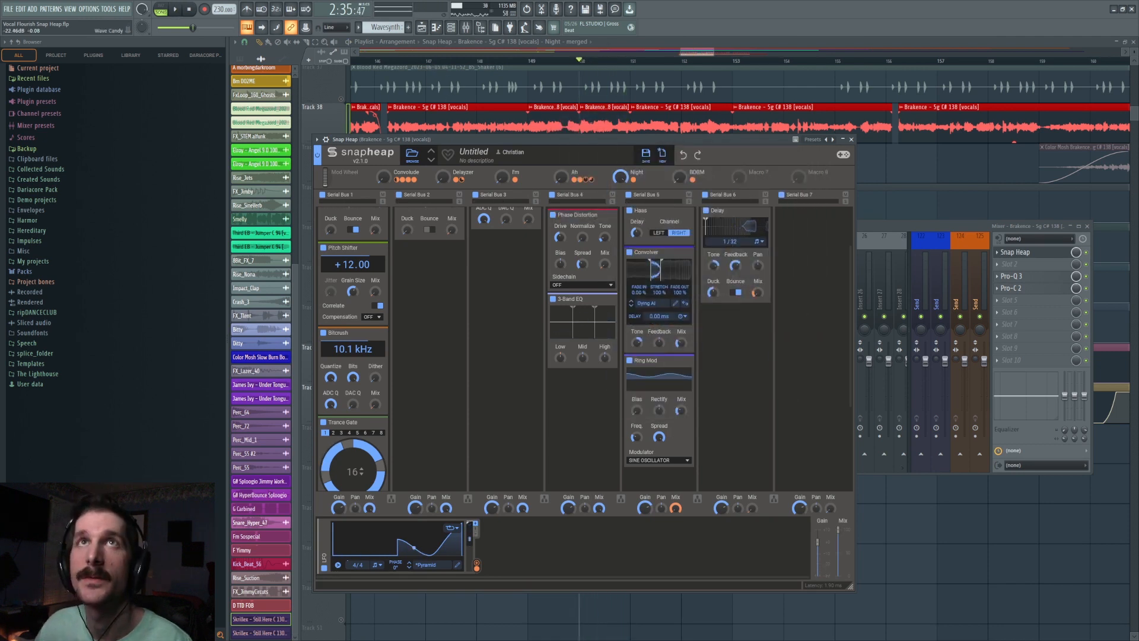
{"action": "scroll", "coordinate": [672, 355], "scroll_direction": "up", "scroll_amount": 2}
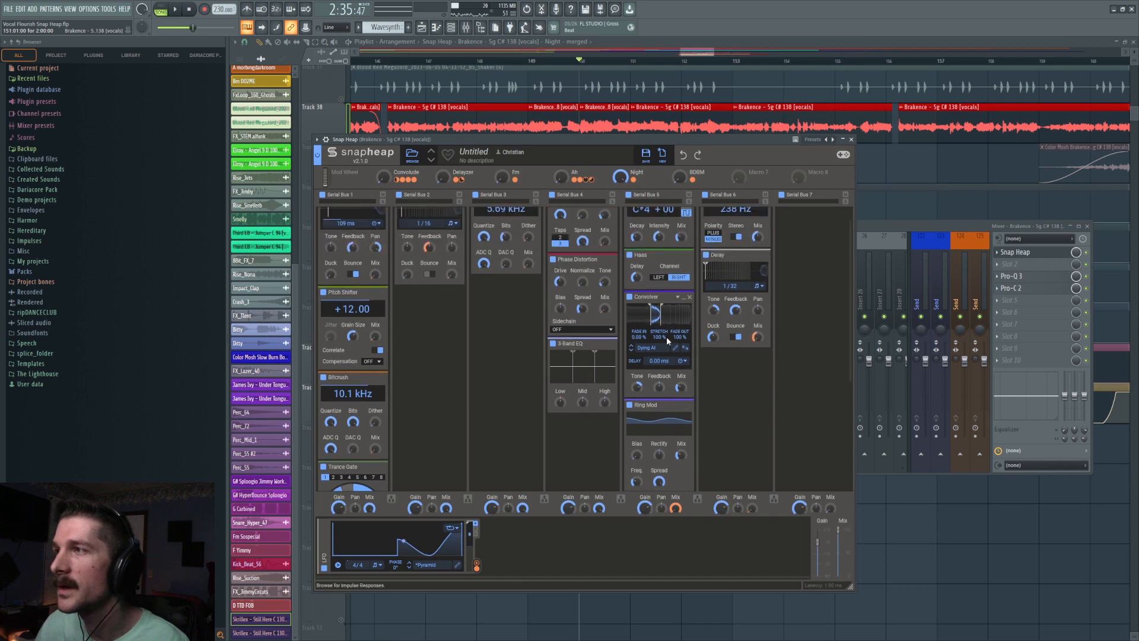
{"action": "scroll", "coordinate": [653, 222], "scroll_direction": "up", "scroll_amount": 1}
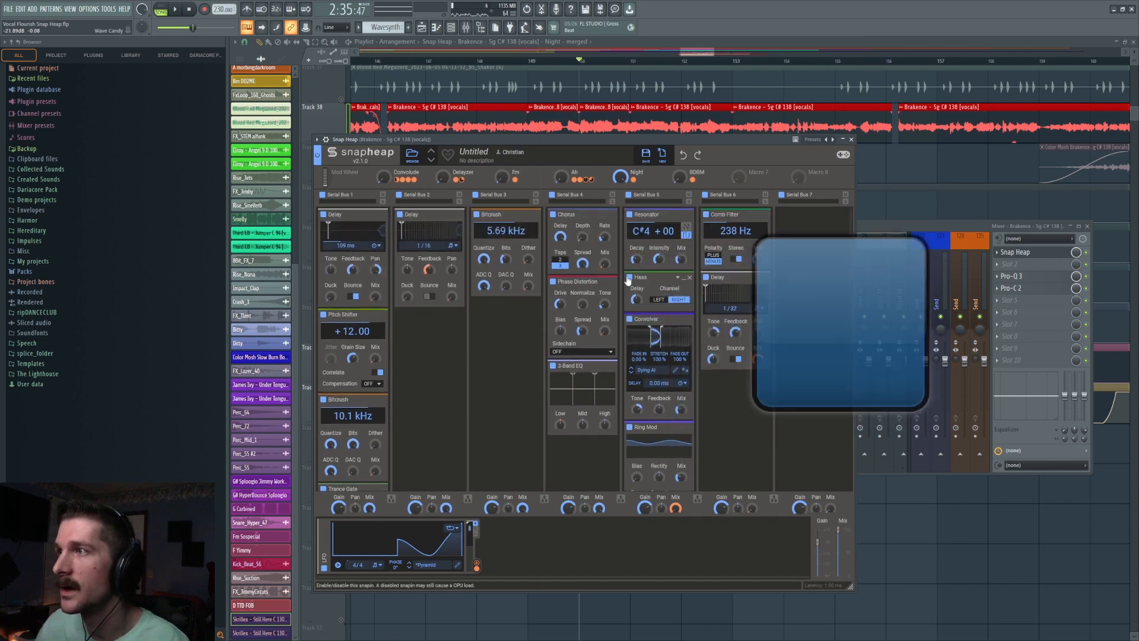
Step: Bypass Serial Bus 5's Haas effect to compare the vocal's stereo image in Wave Candy, re-enable it and hide Wave Candy
{"action": "left_click", "coordinate": [628, 280]}
{"action": "scroll", "coordinate": [689, 369], "scroll_direction": "down", "scroll_amount": 1}
{"action": "scroll", "coordinate": [690, 370], "scroll_direction": "down", "scroll_amount": 2}
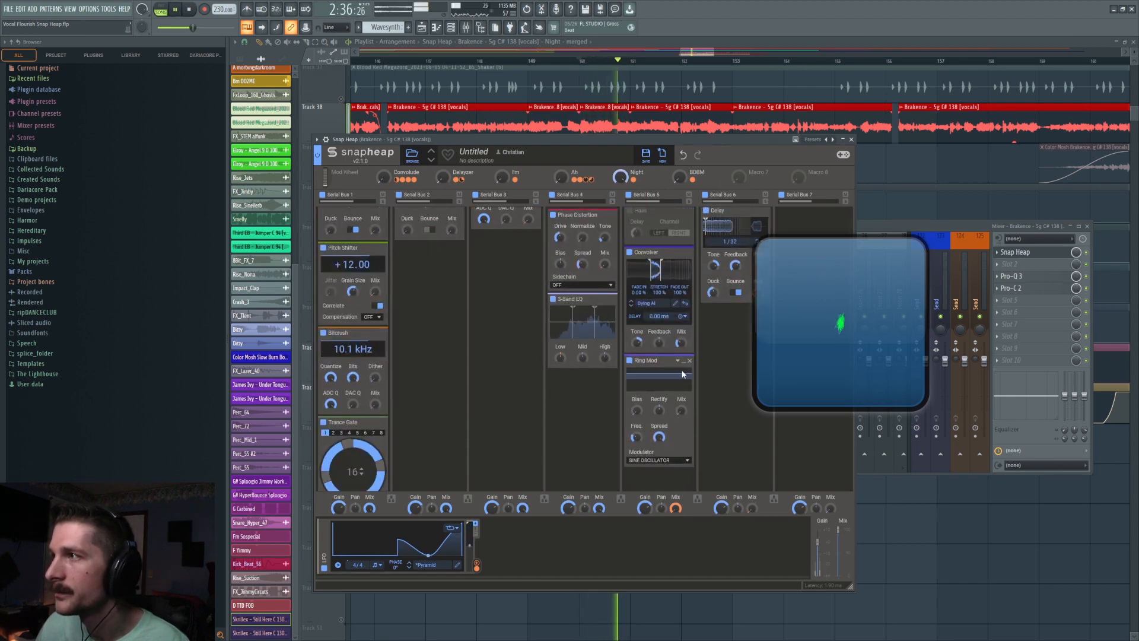
{"action": "scroll", "coordinate": [688, 394], "scroll_direction": "up", "scroll_amount": 2}
{"action": "scroll", "coordinate": [687, 395], "scroll_direction": "up", "scroll_amount": 2}
{"action": "left_click", "coordinate": [629, 278]}
{"action": "left_click", "coordinate": [914, 400]}
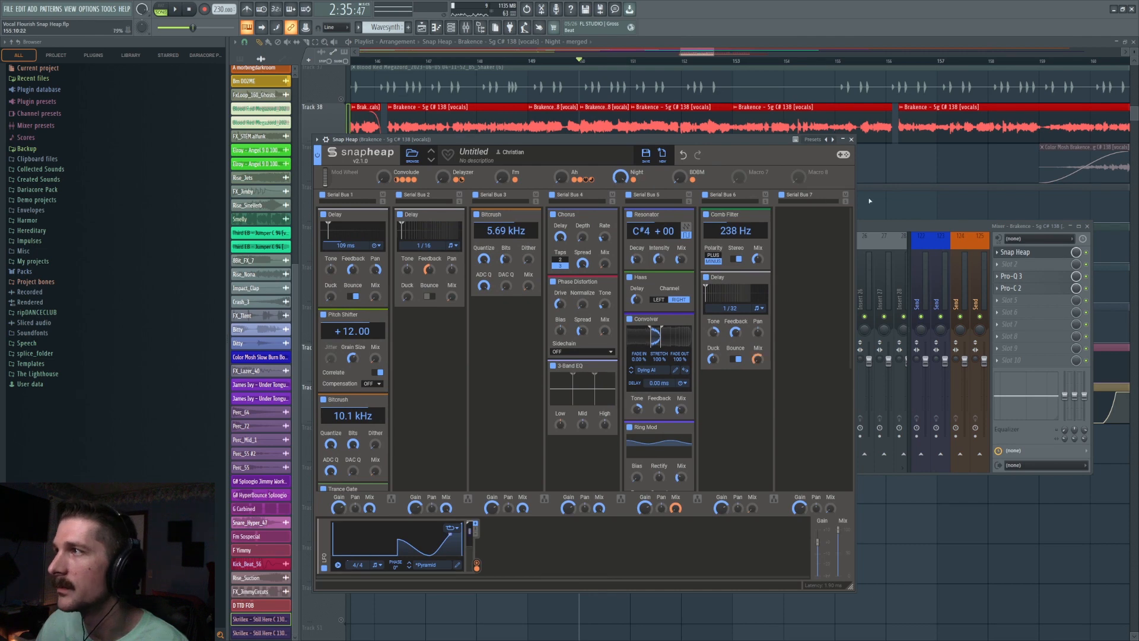
Step: Delete the point at bar 149 from the Night automation clip
{"action": "key", "text": "F5"}
{"action": "scroll", "coordinate": [519, 288], "scroll_direction": "down", "scroll_amount": 2}
{"action": "right_click", "coordinate": [529, 274]}
{"action": "left_click", "coordinate": [552, 286]}
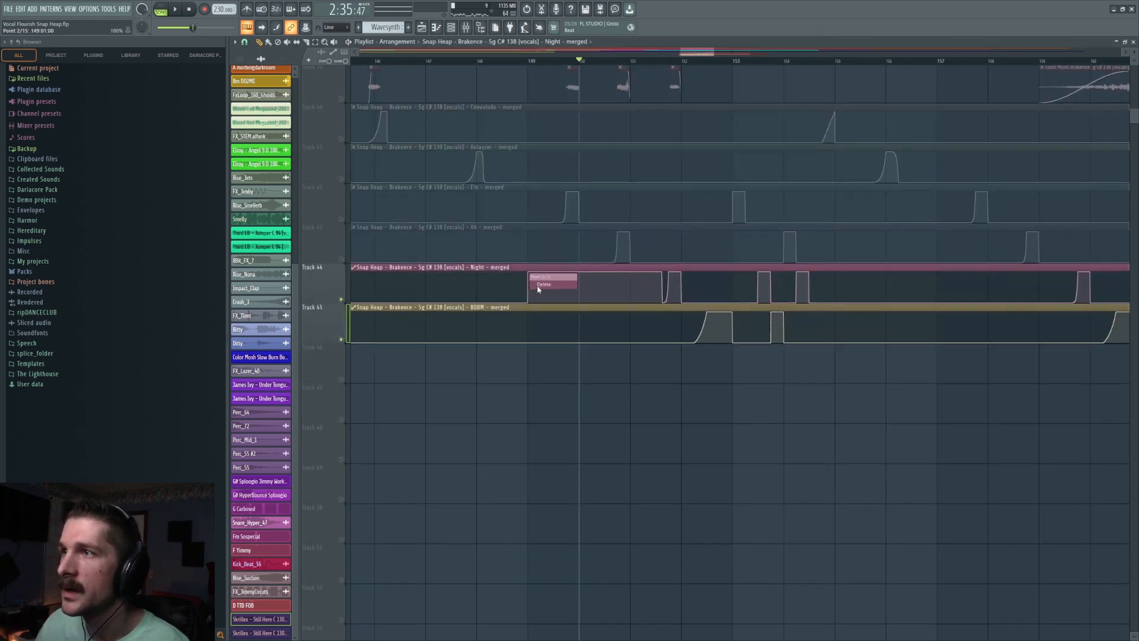
Step: Play the vocals from bar 152 and open Snap Heap to examine the BOOM macro's Comb Filter and Delay in Serial Bus 6
{"action": "left_click", "coordinate": [686, 61]}
{"action": "key", "text": "space"}
{"action": "key", "text": "space"}
{"action": "scroll", "coordinate": [655, 225], "scroll_direction": "up", "scroll_amount": 3}
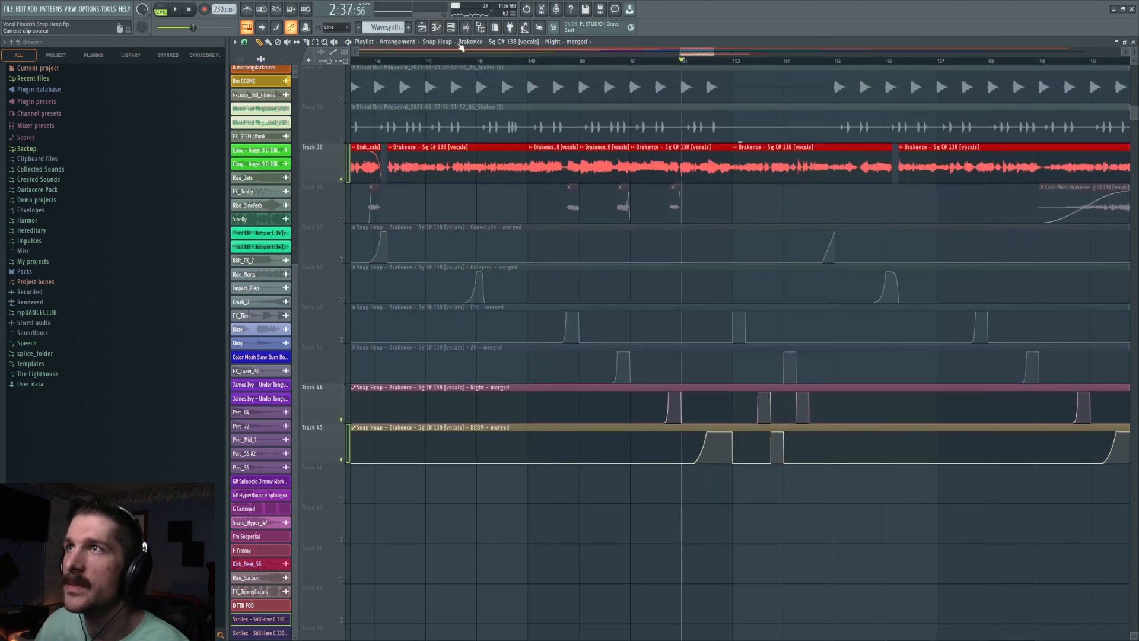
{"action": "key", "text": "F9"}
{"action": "left_click", "coordinate": [1015, 252]}
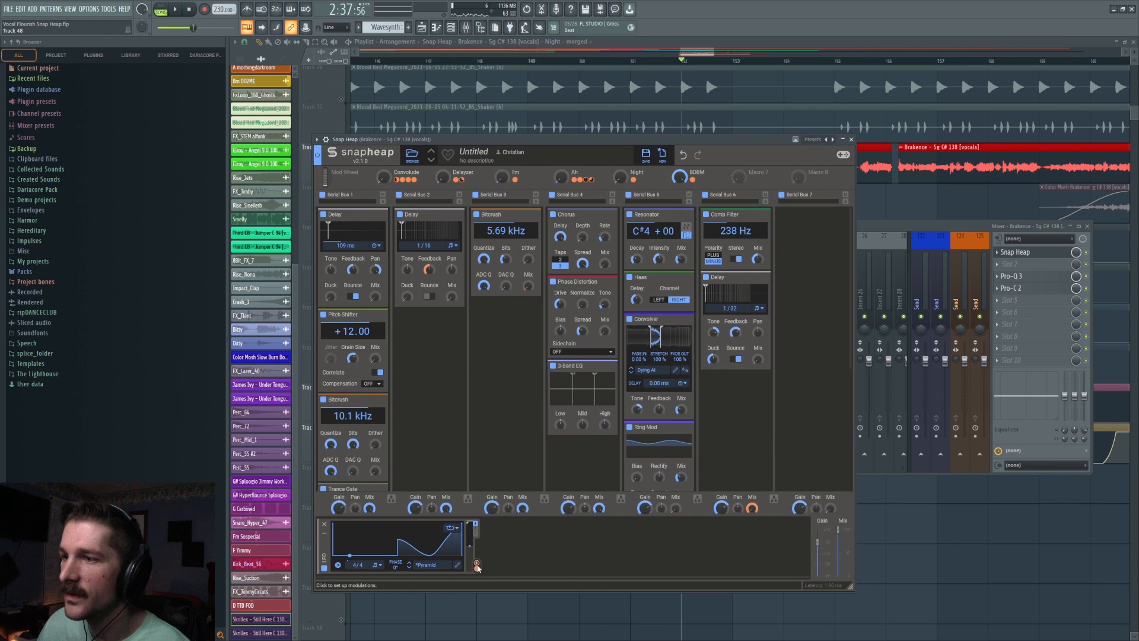
{"action": "left_click_drag", "start_coordinate": [759, 364], "coordinate": [757, 363]}
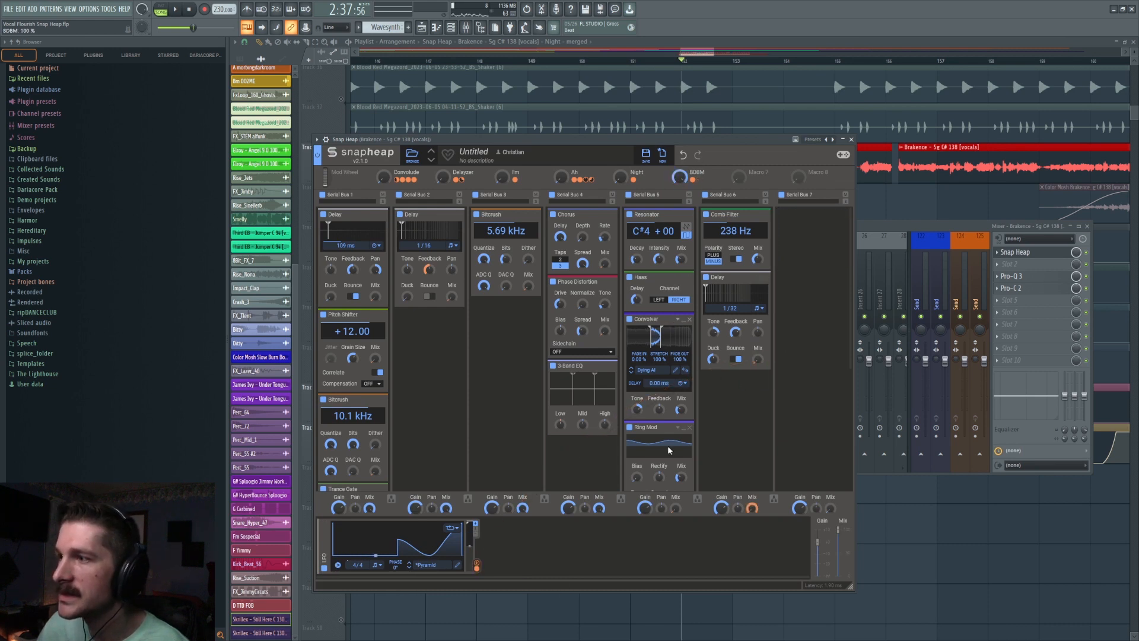
Step: Raise the Night and Convolude macros to 100% to review their Serial Bus 5 and Serial Bus 1 effects, returning both to 0%
{"action": "scroll", "coordinate": [716, 372], "scroll_direction": "down", "scroll_amount": 3}
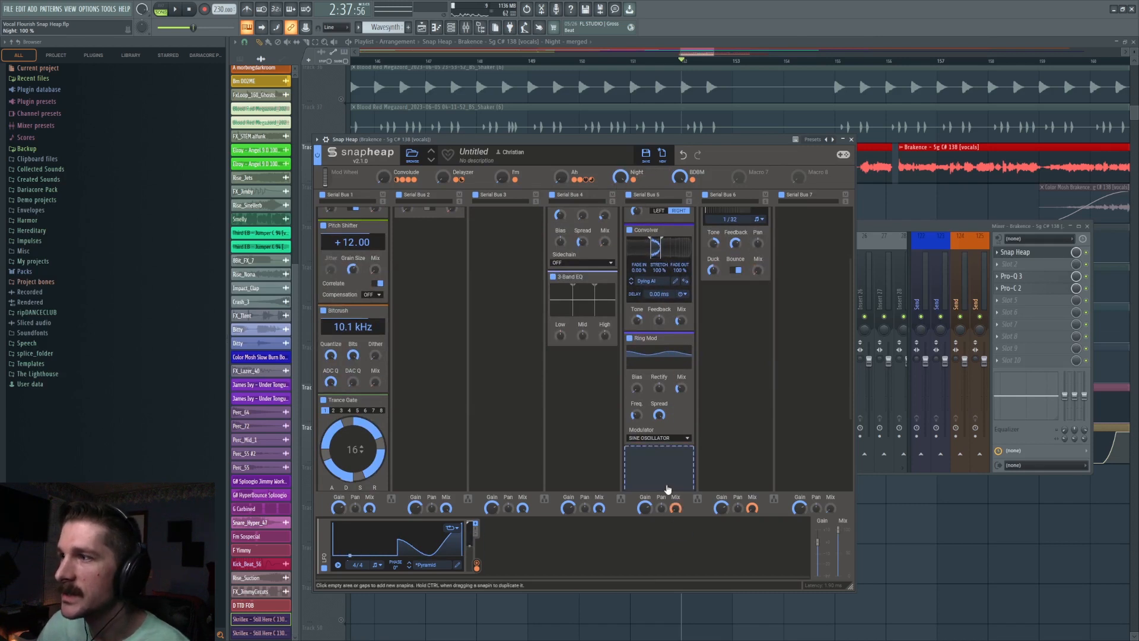
{"action": "scroll", "coordinate": [667, 489], "scroll_direction": "up", "scroll_amount": 3}
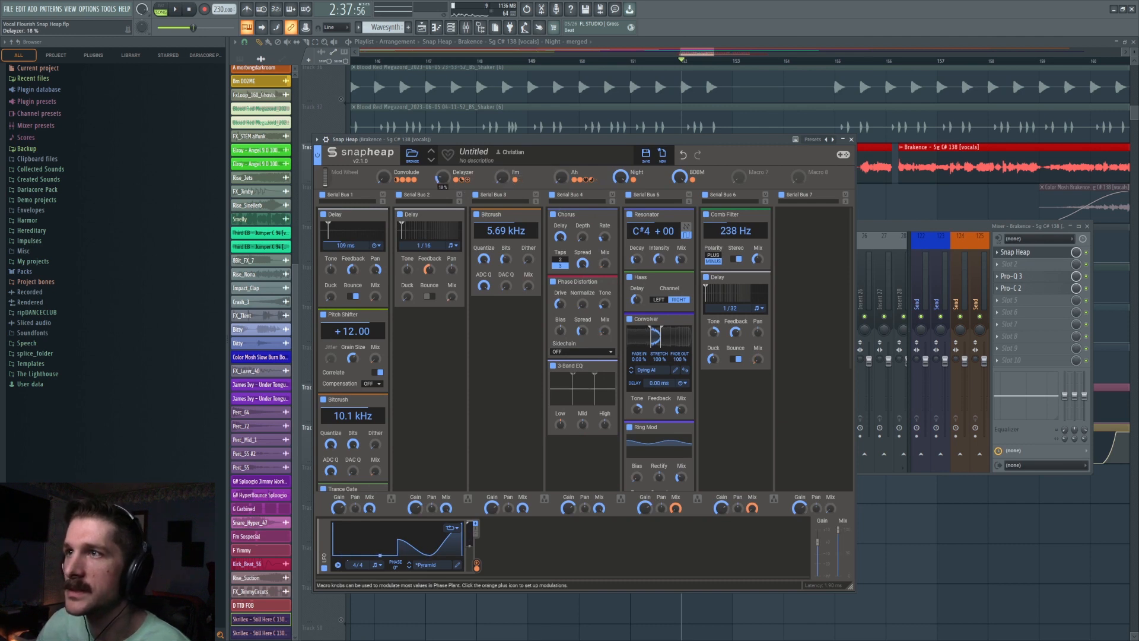
{"action": "double_click", "coordinate": [443, 177]}
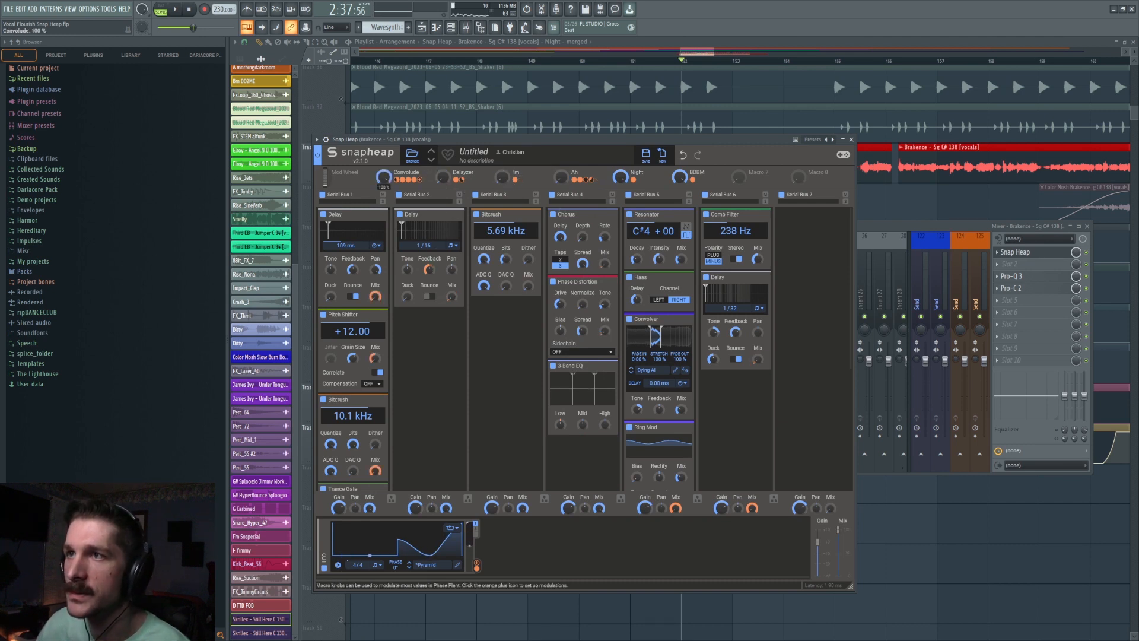
{"action": "scroll", "coordinate": [408, 232], "scroll_direction": "down", "scroll_amount": 4}
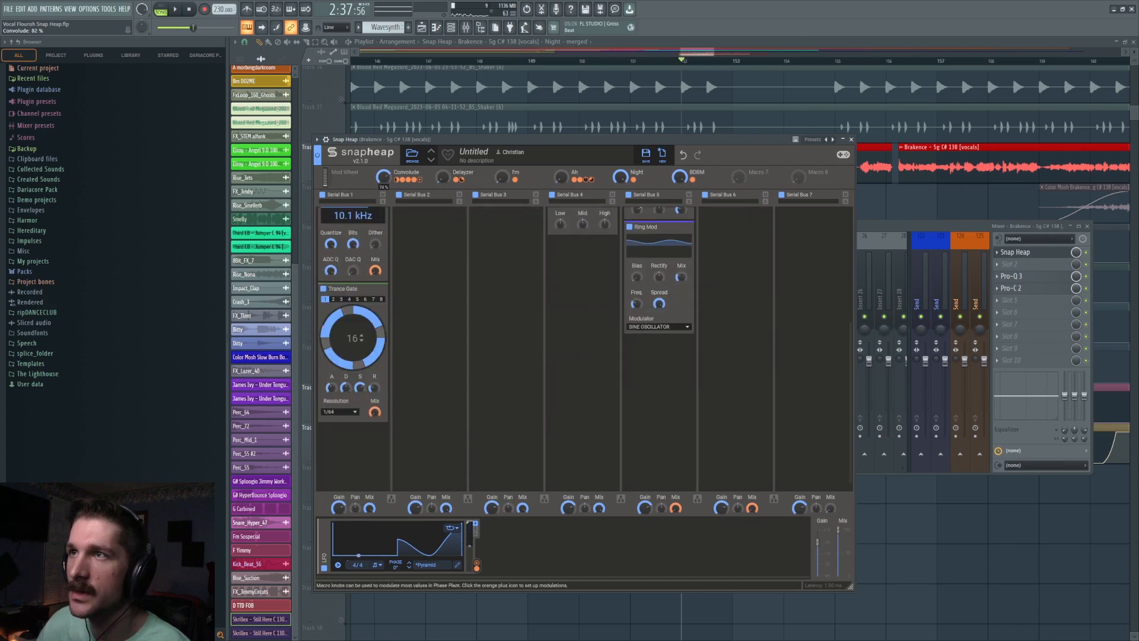
{"action": "scroll", "coordinate": [620, 183], "scroll_direction": "up", "scroll_amount": 1}
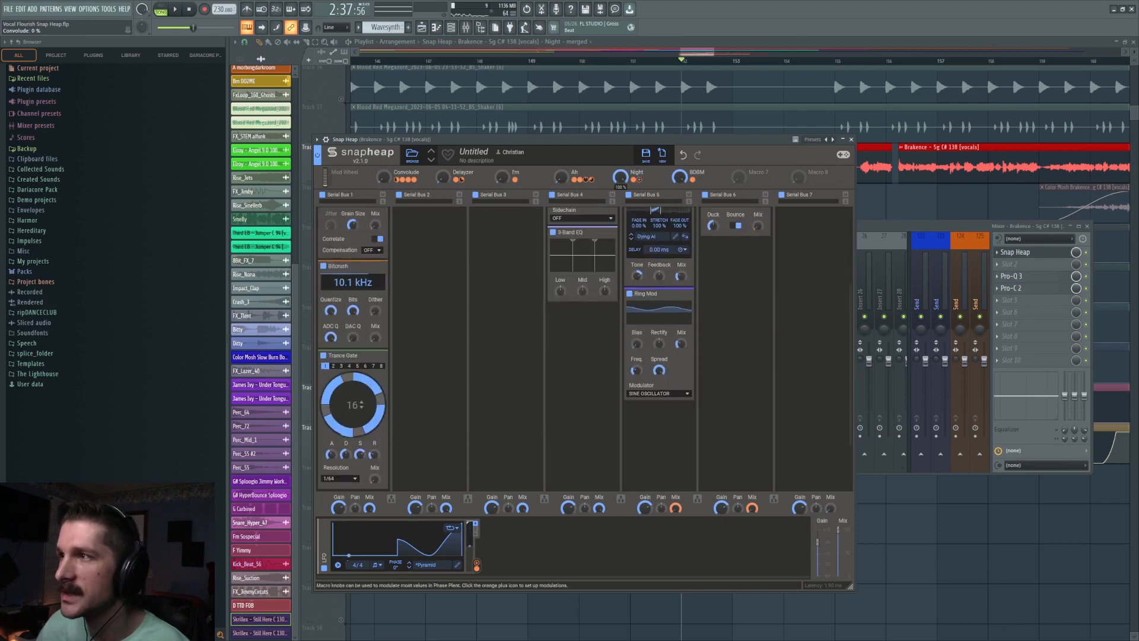
{"action": "scroll", "coordinate": [681, 308], "scroll_direction": "up", "scroll_amount": 2}
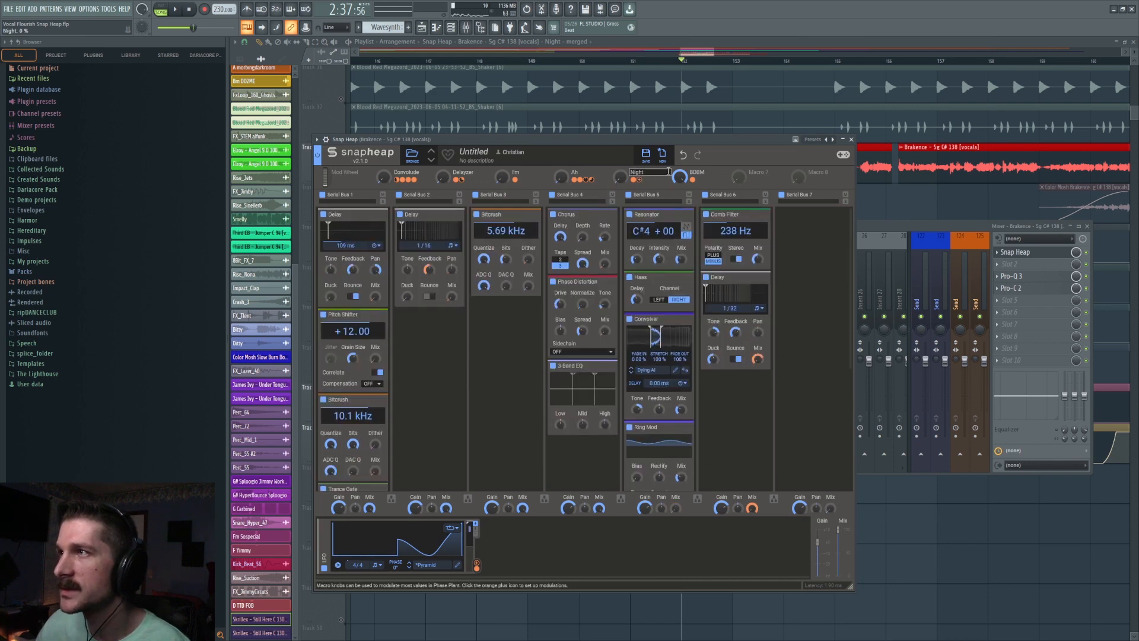
{"action": "scroll", "coordinate": [736, 386], "scroll_direction": "down", "scroll_amount": 2}
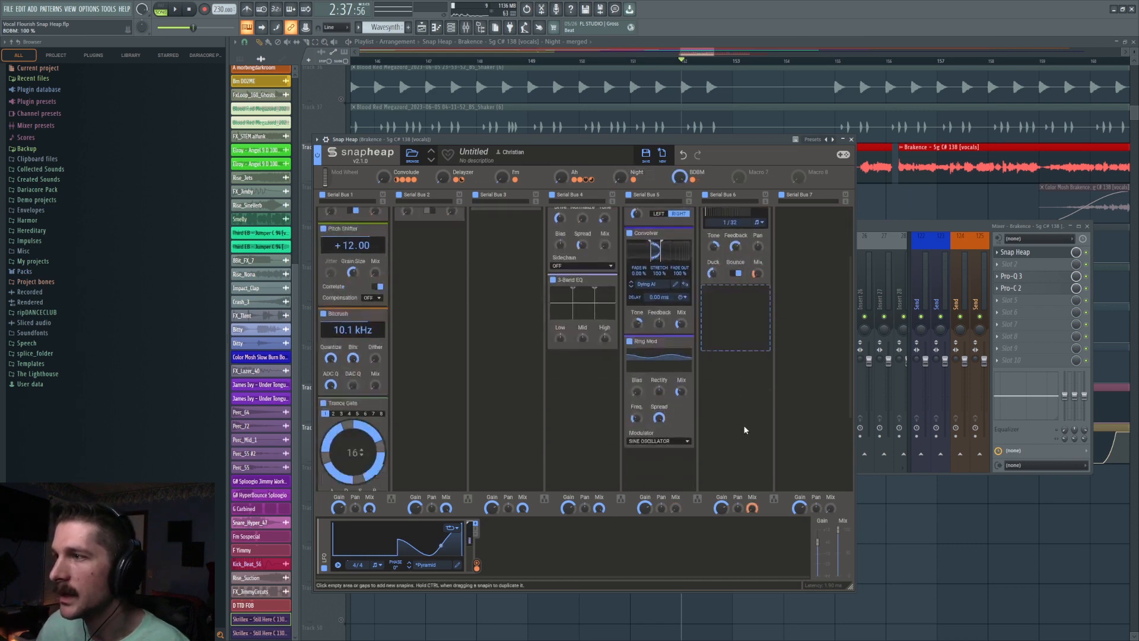
Step: Hide Snap Heap and the mixer, and change the playlist's snap setting
{"action": "scroll", "coordinate": [735, 402], "scroll_direction": "up", "scroll_amount": 2}
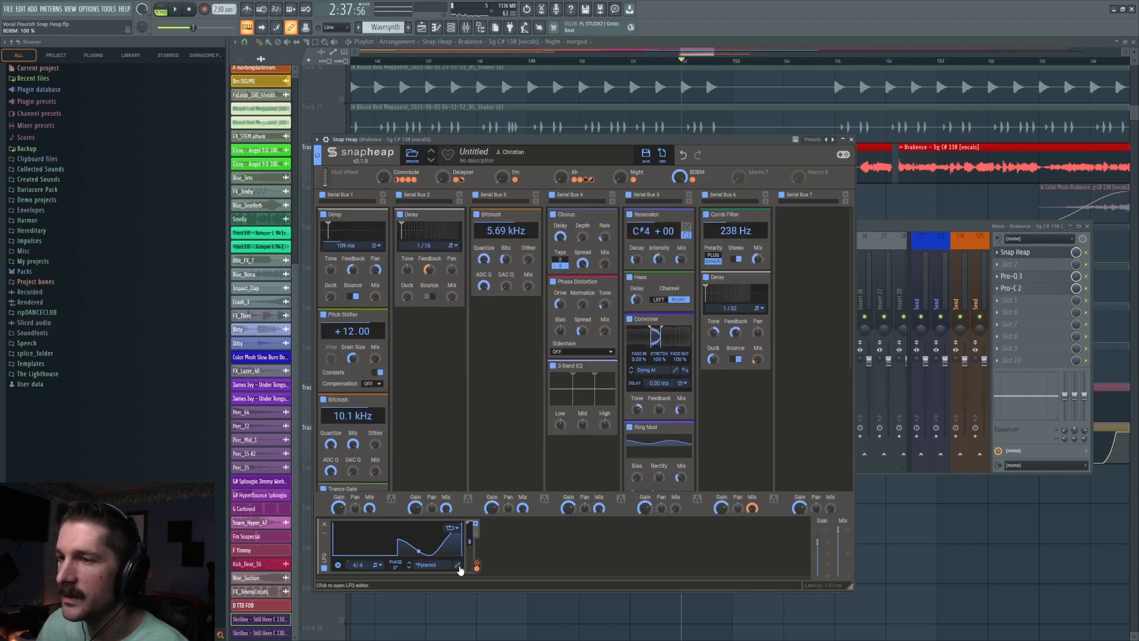
{"action": "right_click", "coordinate": [897, 212]}
{"action": "scroll", "coordinate": [735, 307], "scroll_direction": "down", "scroll_amount": 3}
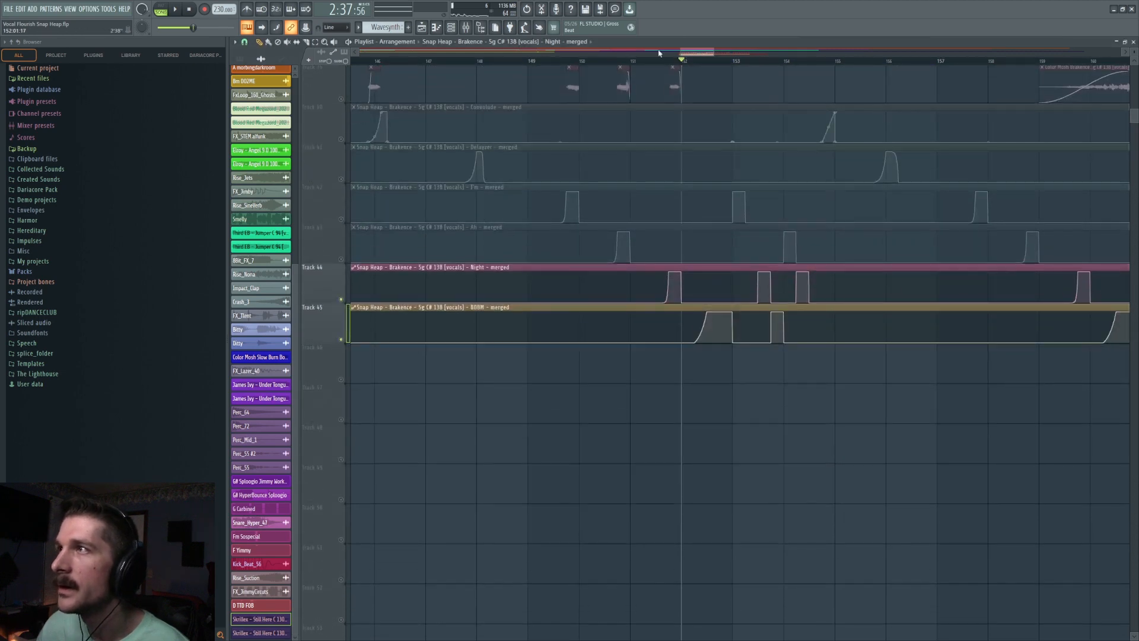
{"action": "left_click", "coordinate": [245, 43]}
{"action": "left_click", "coordinate": [257, 160]}
Step: Make a time selection in the playlist from the middle of bar 152 to the start of bar 153
{"action": "left_click_drag", "start_coordinate": [702, 53], "coordinate": [719, 58]}
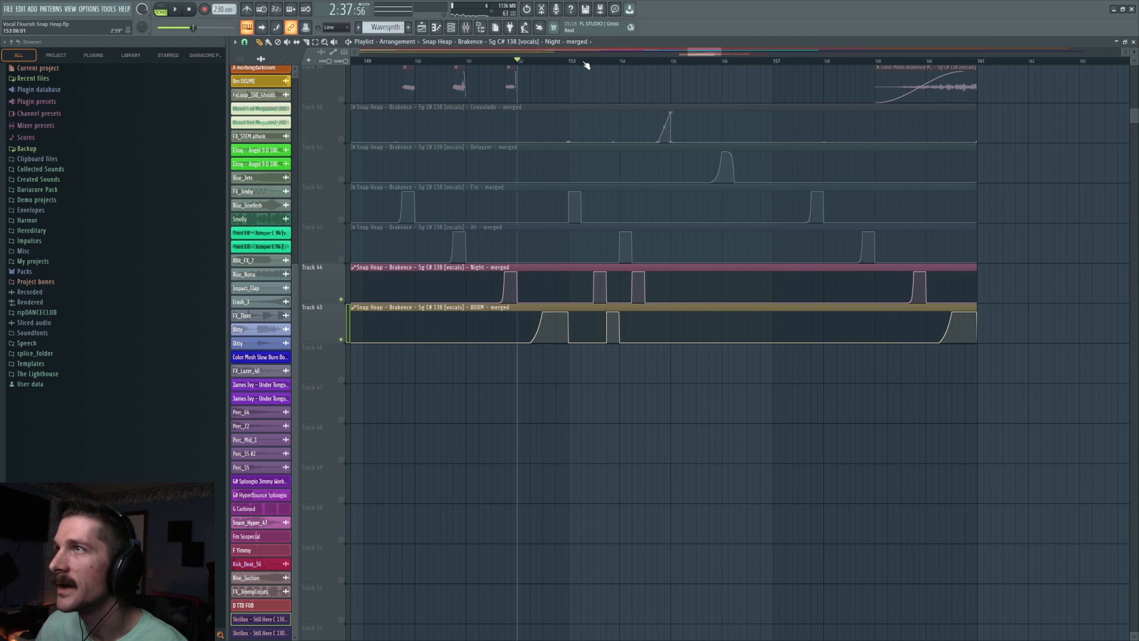
{"action": "scroll", "coordinate": [559, 70], "scroll_direction": "up", "scroll_amount": 3}
{"action": "left_click", "coordinate": [527, 62]}
{"action": "left_click_drag", "start_coordinate": [527, 62], "coordinate": [579, 65]}
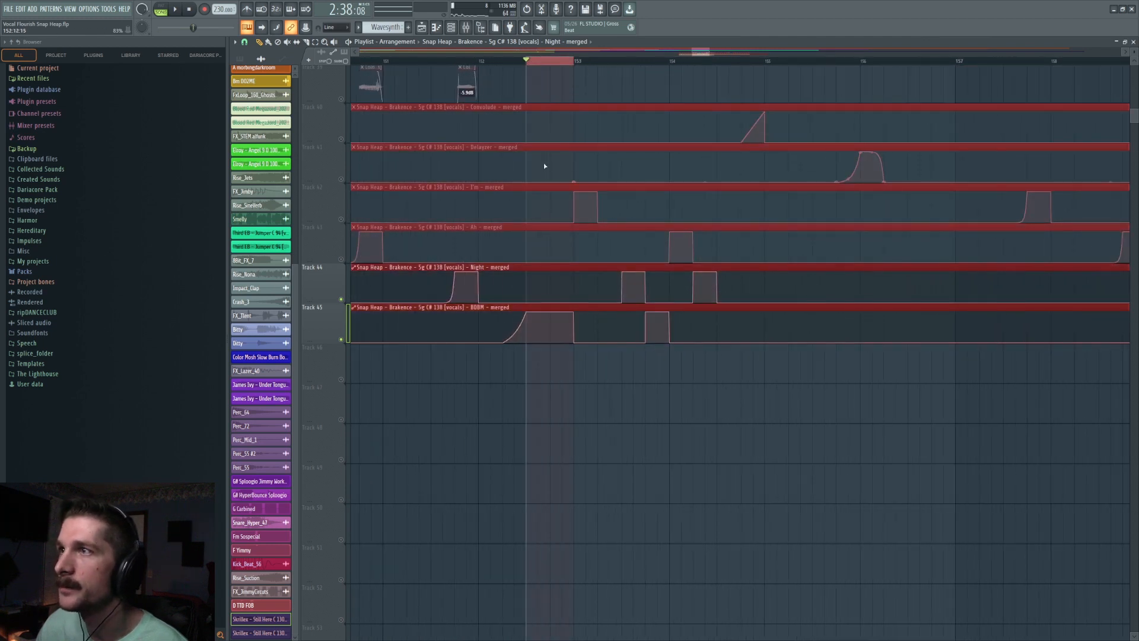
Step: Reopen Snap Heap from the vocals mixer insert and examine its LFO curve in the LFO editor
{"action": "left_click", "coordinate": [465, 28]}
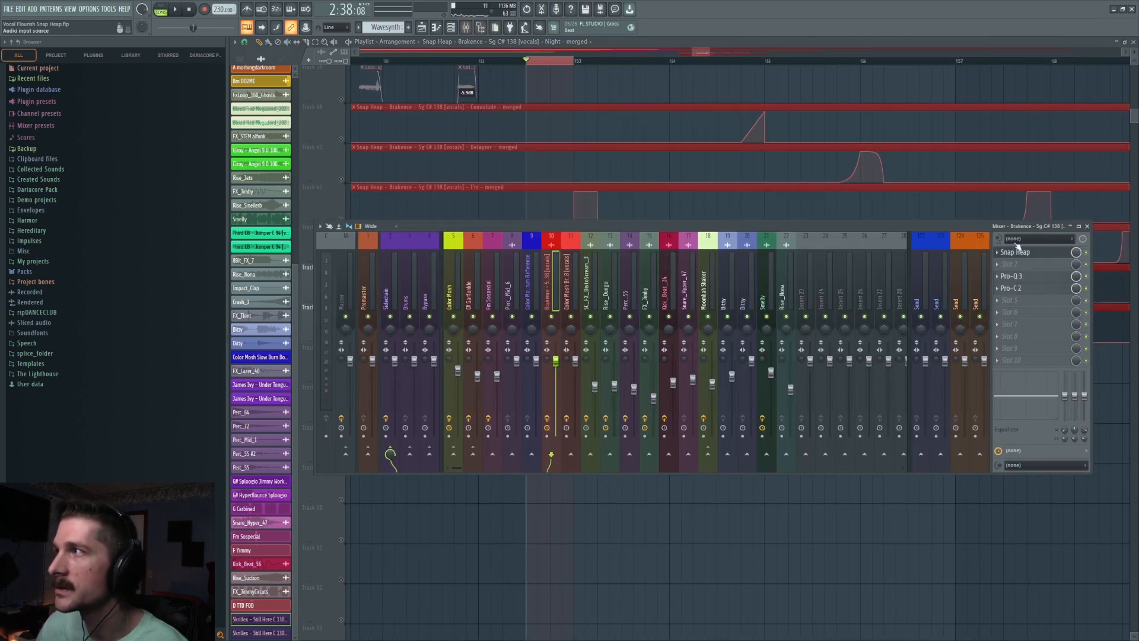
{"action": "left_click", "coordinate": [1020, 252]}
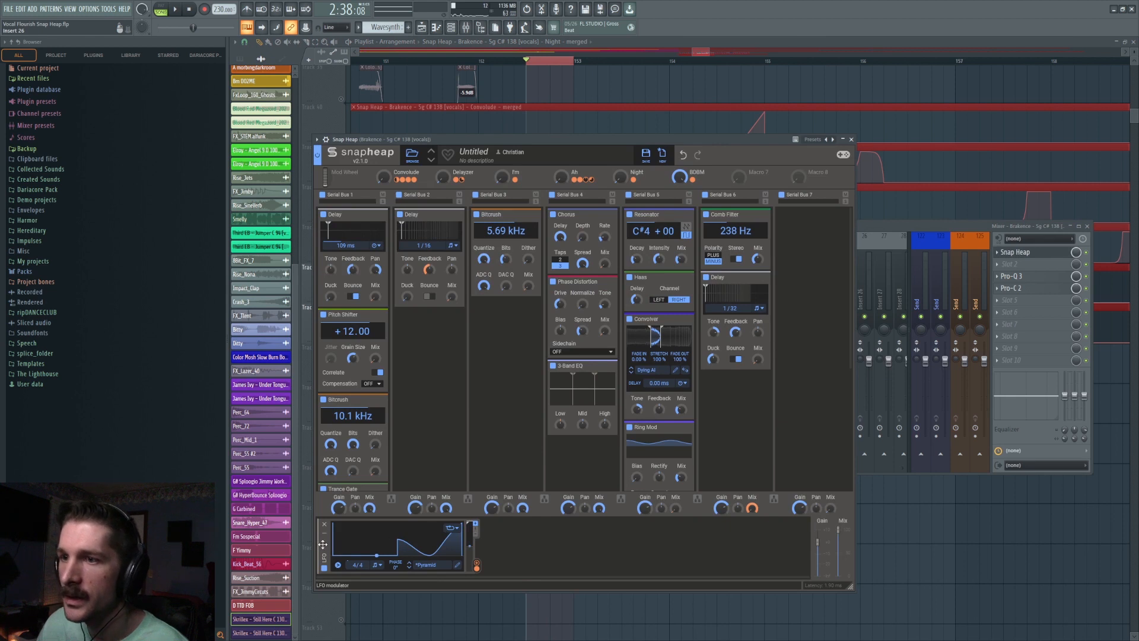
{"action": "left_click", "coordinate": [457, 563]}
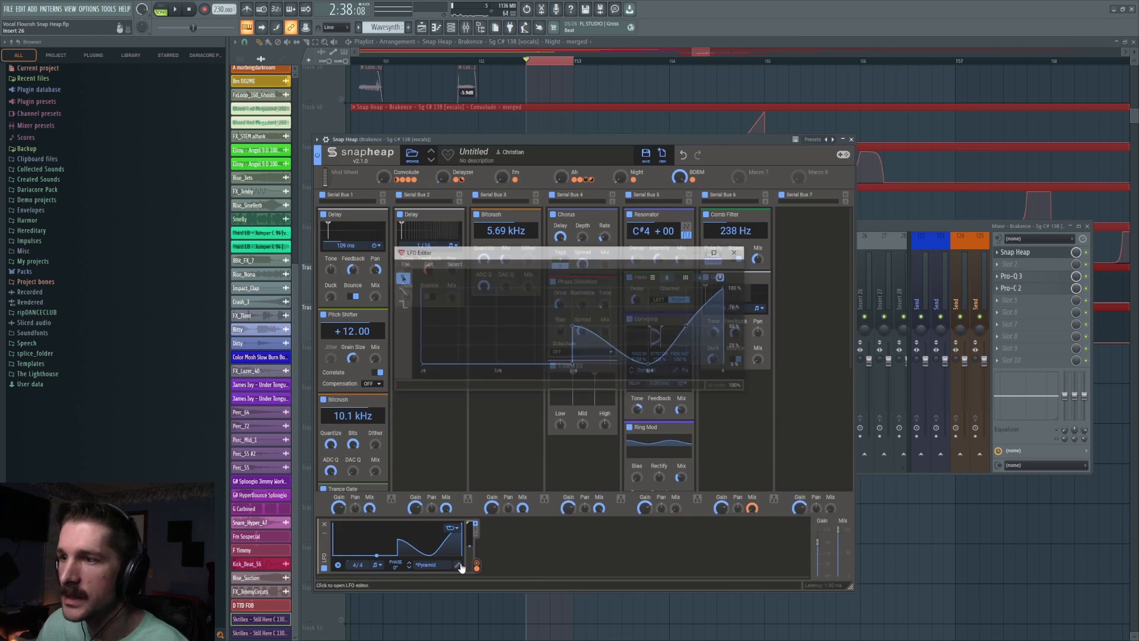
{"action": "left_click", "coordinate": [736, 251]}
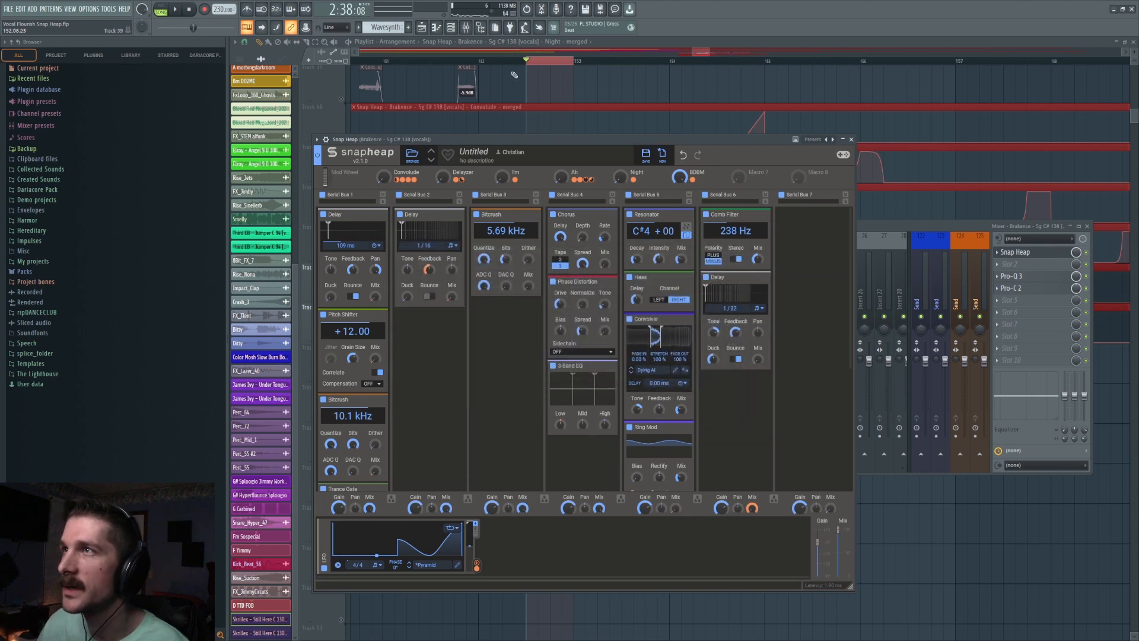
Step: Extend the time selection back to bar 152 and play it with Snap Heap open to watch the BOOM macro
{"action": "left_click", "coordinate": [486, 62]}
{"action": "left_click", "coordinate": [466, 27]}
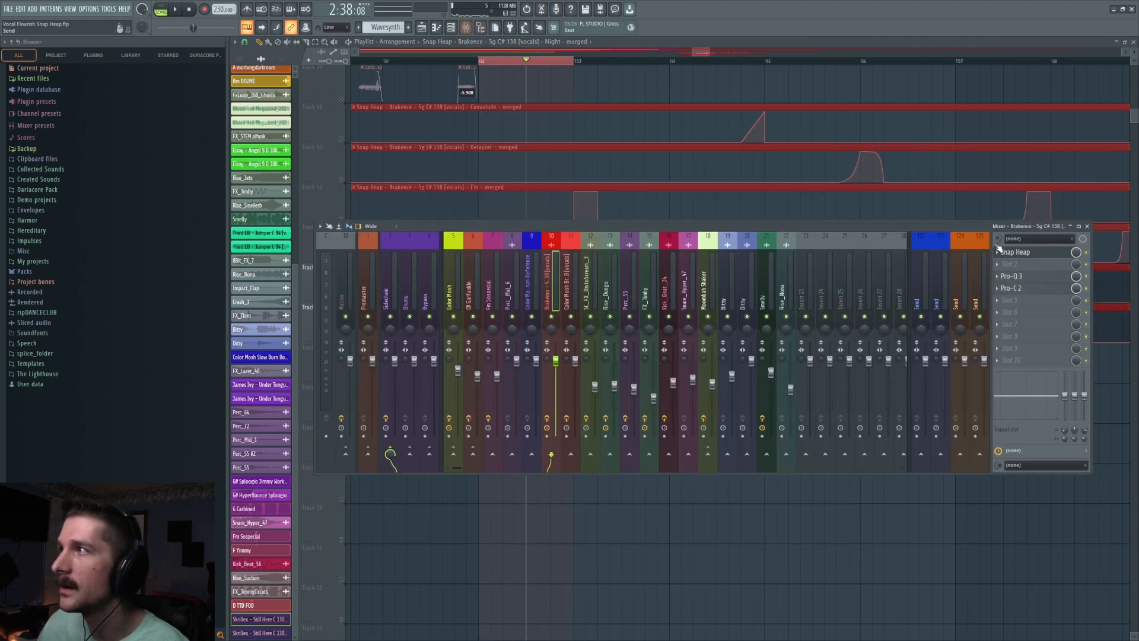
{"action": "left_click", "coordinate": [1035, 257]}
{"action": "key", "text": "space"}
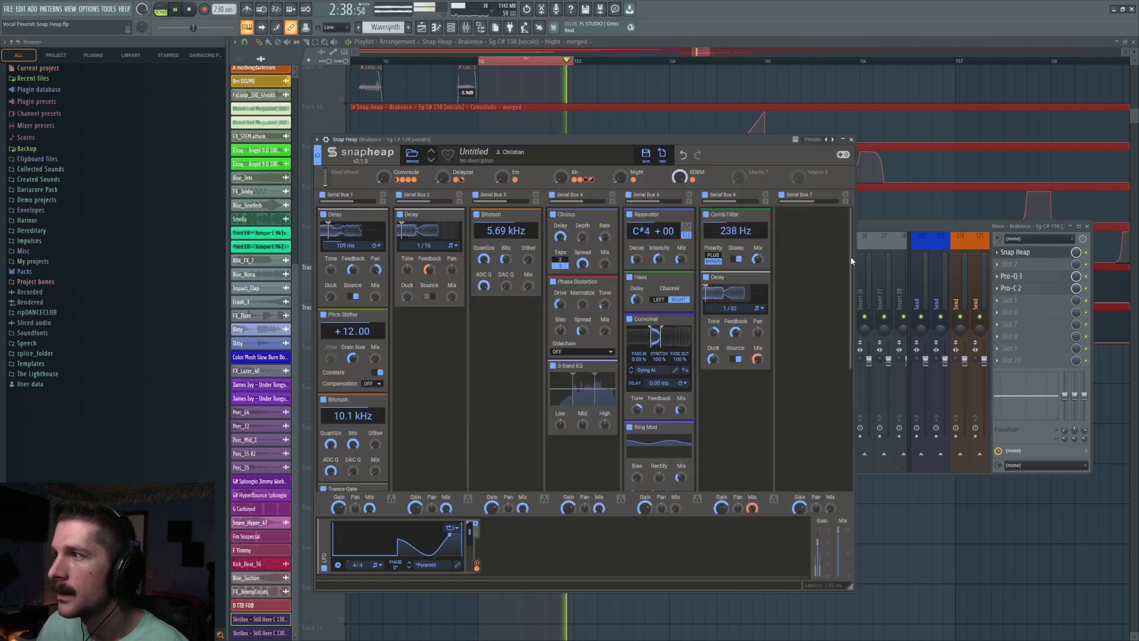
{"action": "key", "text": "space"}
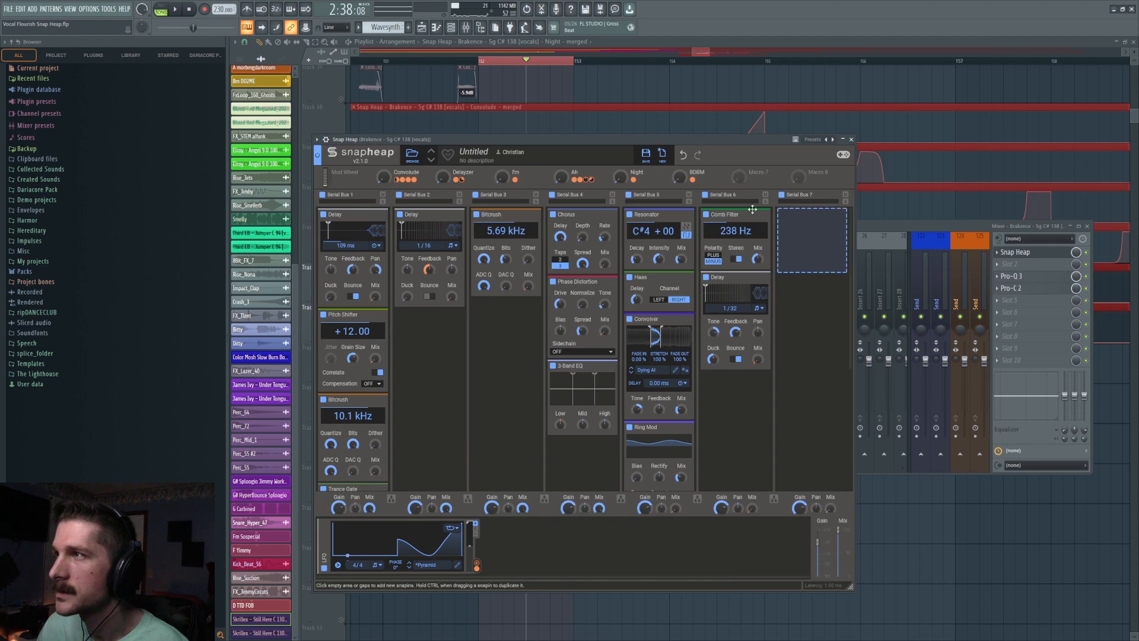
Step: Hide the plugin and mixer windows, clear the time selection and set the playback position to bar 153
{"action": "key", "text": "F12"}
{"action": "left_click", "coordinate": [597, 62]}
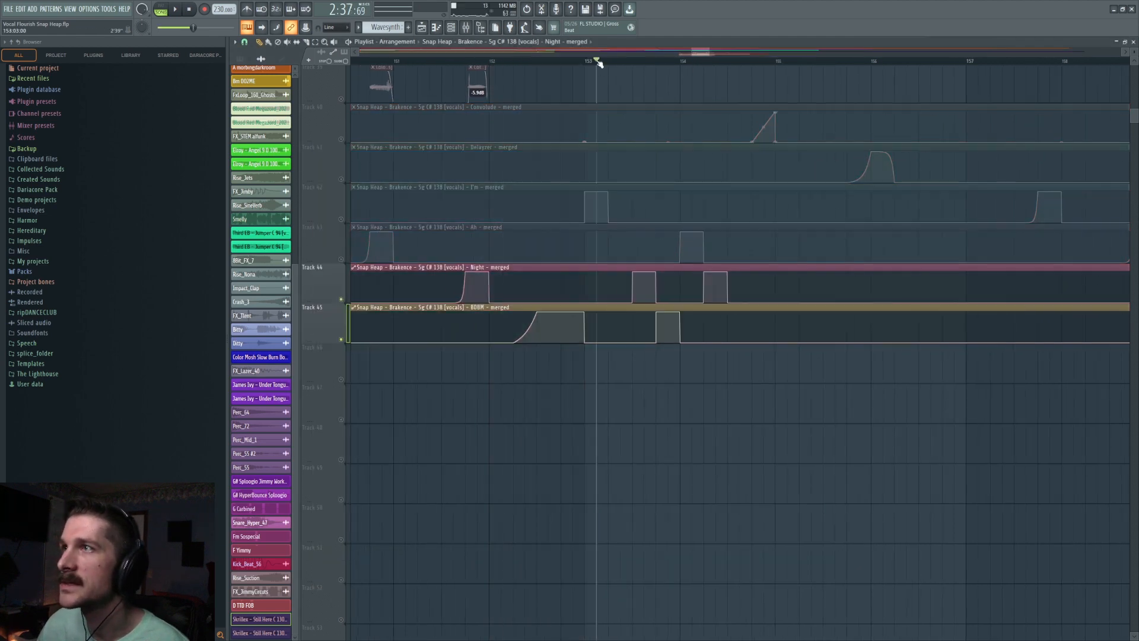
{"action": "left_click", "coordinate": [584, 61]}
{"action": "scroll", "coordinate": [343, 212], "scroll_direction": "up", "scroll_amount": 6}
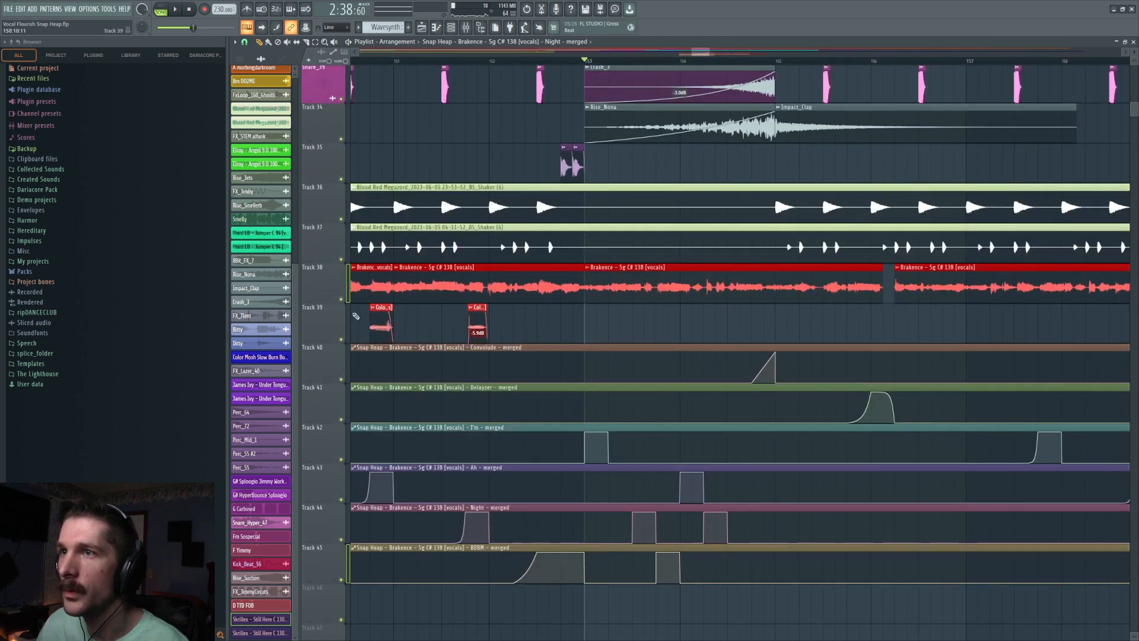
Step: Solo the vocals on Track 38, keep Tracks 39 to 45 unmuted, and play from bar 153
{"action": "right_click", "coordinate": [341, 299]}
{"action": "left_click", "coordinate": [341, 339]}
{"action": "left_click", "coordinate": [341, 379]}
{"action": "left_click", "coordinate": [342, 419]}
{"action": "left_click", "coordinate": [341, 459]}
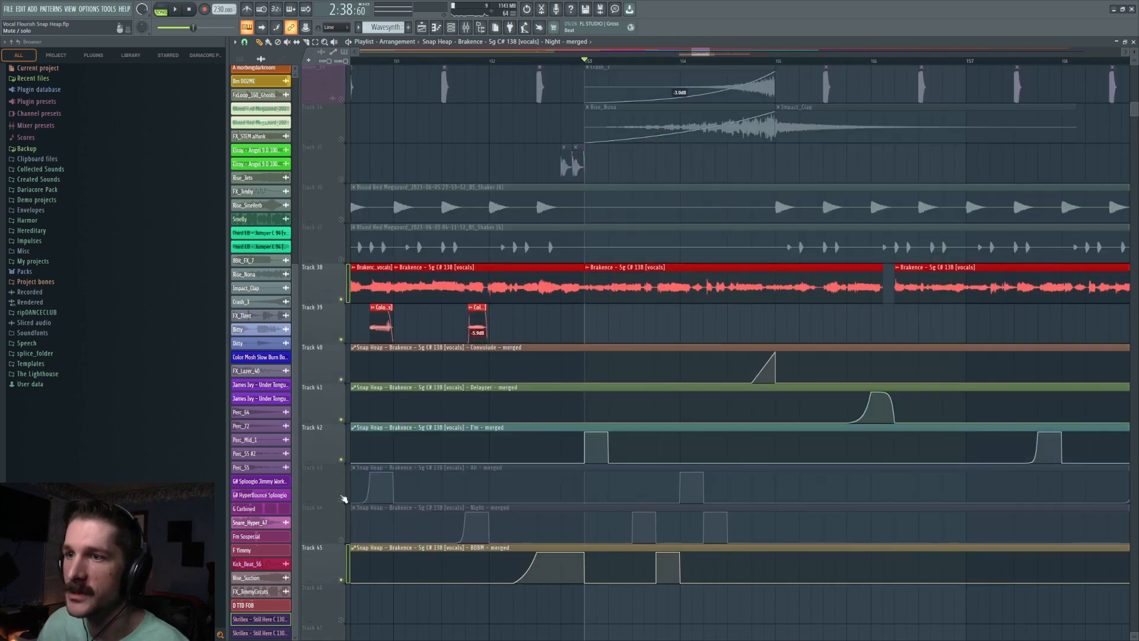
{"action": "left_click", "coordinate": [341, 499]}
{"action": "left_click", "coordinate": [341, 539]}
{"action": "key", "text": "space"}
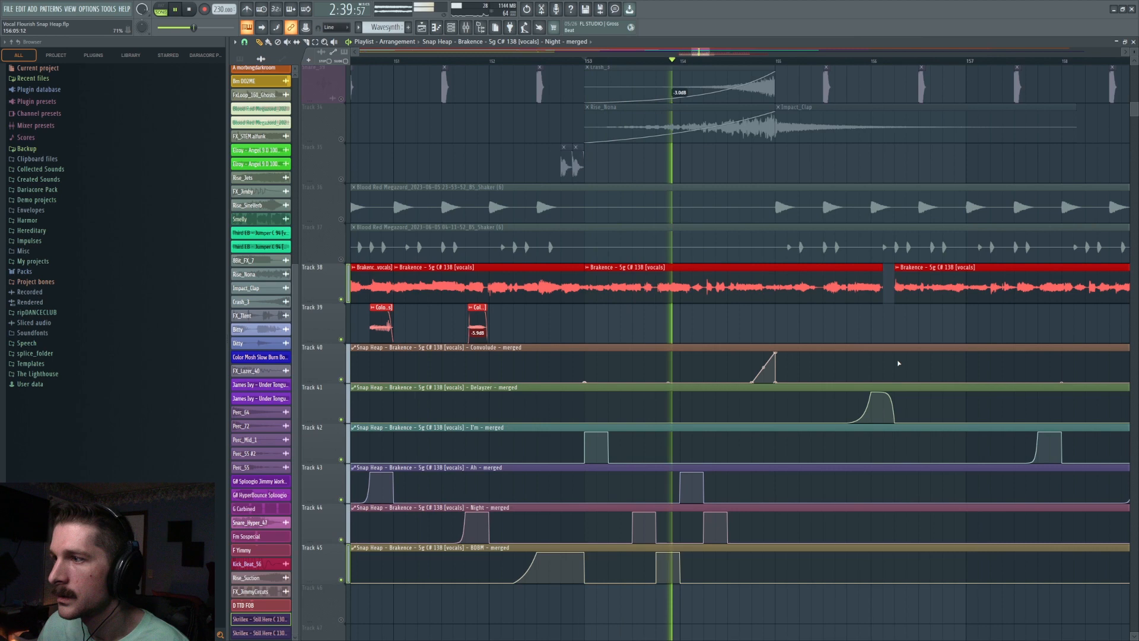
{"action": "key", "text": "space"}
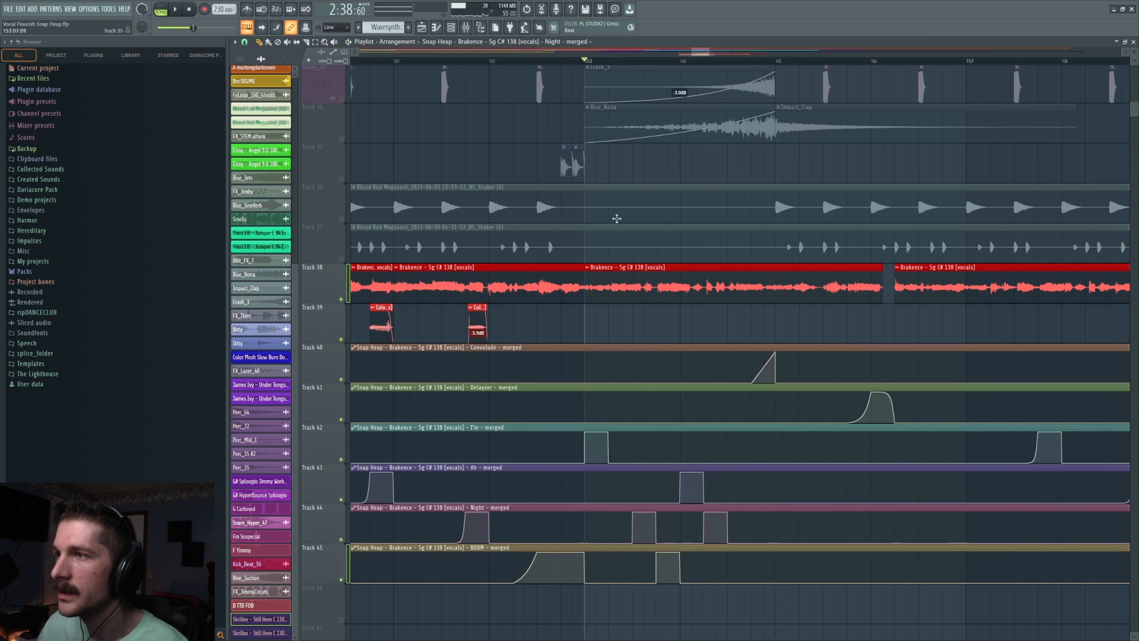
Step: Move the playback position back to bar 145, where the Snap Heap automation clips begin
{"action": "scroll", "coordinate": [678, 67], "scroll_direction": "down", "scroll_amount": 7}
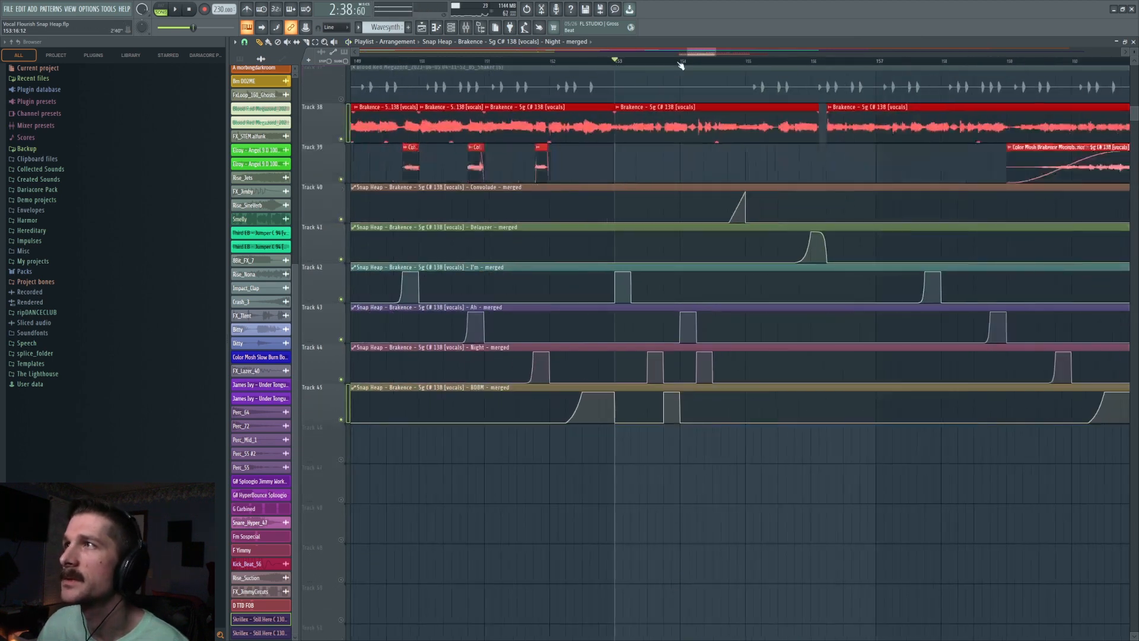
{"action": "scroll", "coordinate": [706, 60], "scroll_direction": "down", "scroll_amount": 4}
{"action": "scroll", "coordinate": [711, 61], "scroll_direction": "left", "scroll_amount": 1}
{"action": "left_click", "coordinate": [562, 61]}
{"action": "scroll", "coordinate": [572, 62], "scroll_direction": "up", "scroll_amount": 4}
{"action": "scroll", "coordinate": [575, 64], "scroll_direction": "up", "scroll_amount": 2}
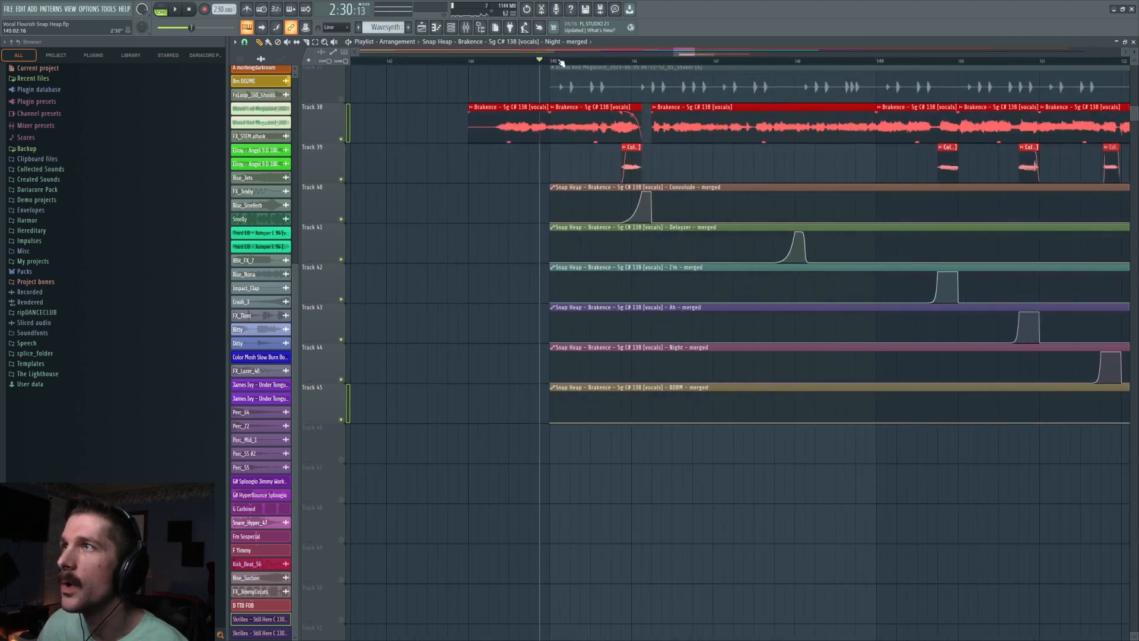
Step: Place a copy of the Color Mosh Brakence vocal clip on Track 46, starting at bar 144
{"action": "left_click", "coordinate": [629, 148]}
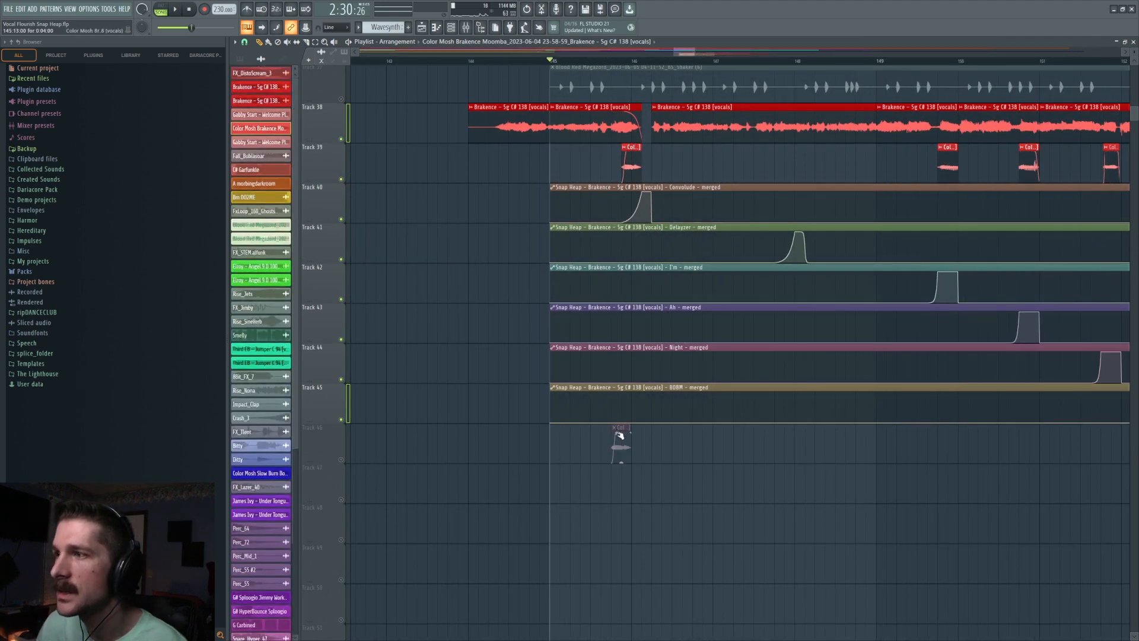
{"action": "left_click_drag", "start_coordinate": [609, 429], "coordinate": [408, 444]}
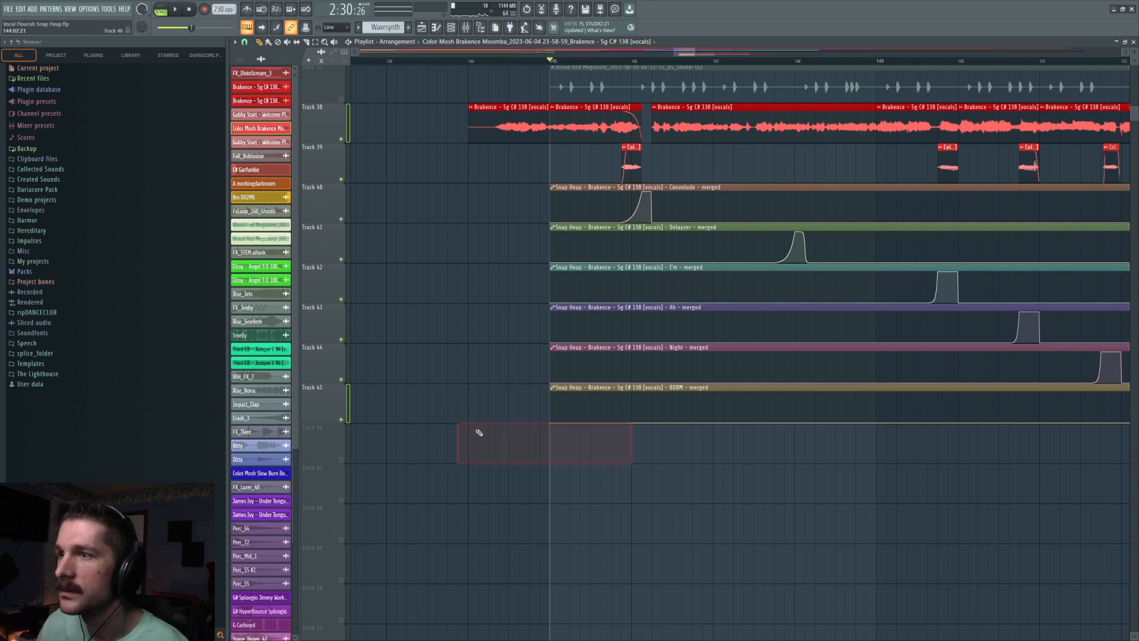
{"action": "left_click_drag", "start_coordinate": [491, 429], "coordinate": [501, 428]}
{"action": "right_click", "coordinate": [478, 436]}
{"action": "left_click", "coordinate": [482, 439]}
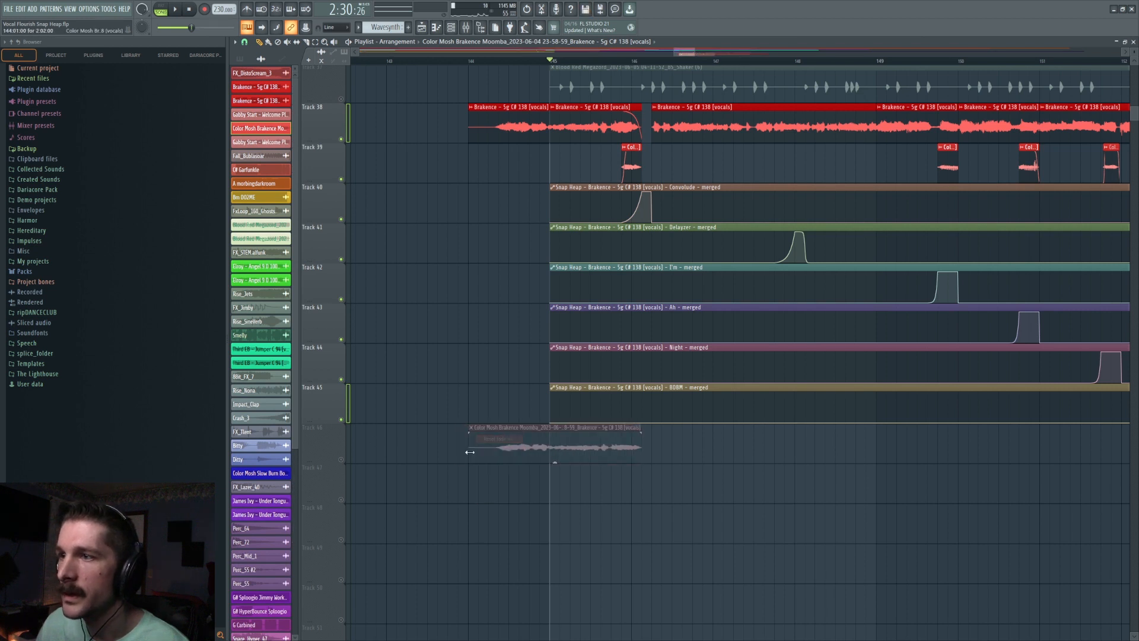
Step: Solo Track 46, set playback to bar 144 and extend the Color Mosh vocal clip to a length of 11:10:00
{"action": "right_click", "coordinate": [341, 460]}
{"action": "left_click", "coordinate": [468, 57]}
{"action": "scroll", "coordinate": [571, 497], "scroll_direction": "down", "scroll_amount": 2}
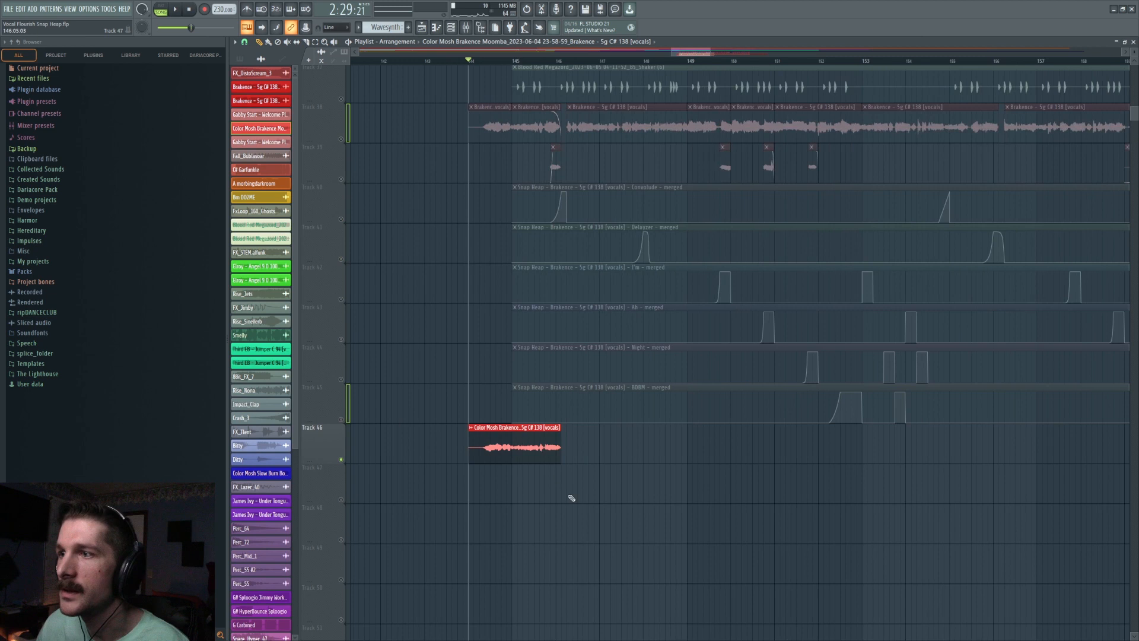
{"action": "left_click_drag", "start_coordinate": [556, 427], "coordinate": [985, 420]}
Step: Play the Color Mosh vocal clip from bar 144 and check its audio clip settings
{"action": "key", "text": "space"}
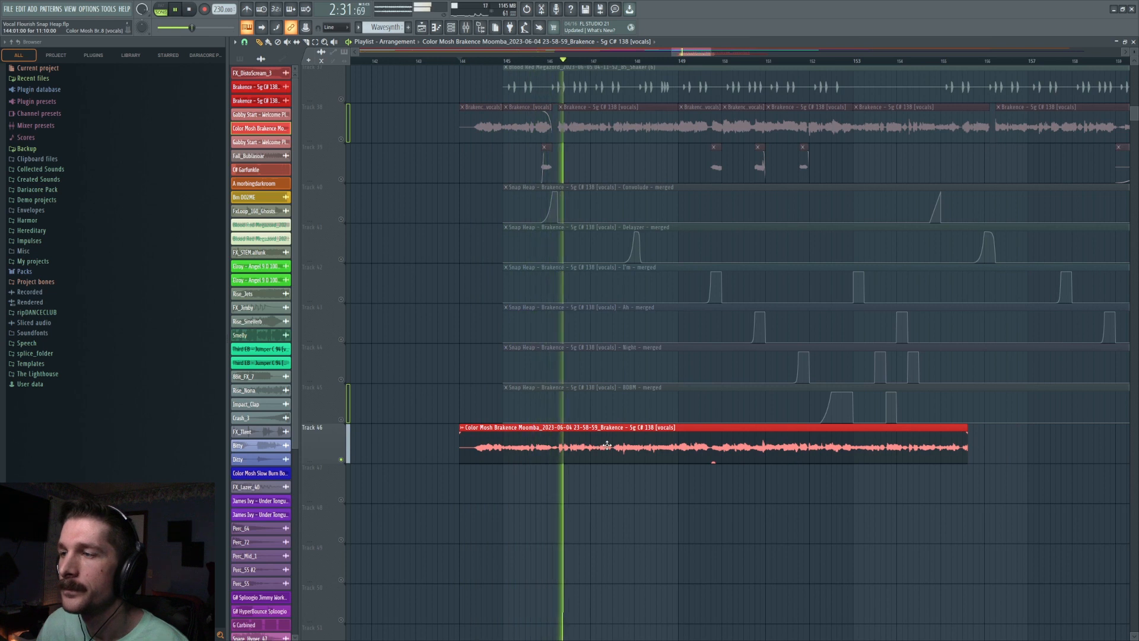
{"action": "key", "text": "space"}
{"action": "double_click", "coordinate": [538, 428]}
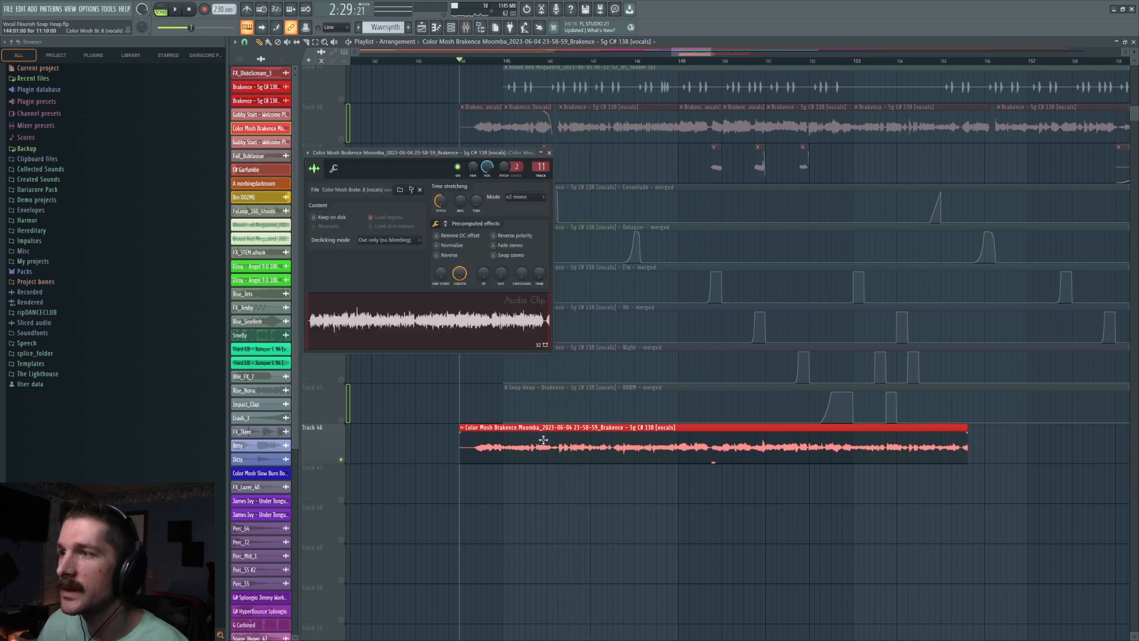
{"action": "key", "text": "Escape"}
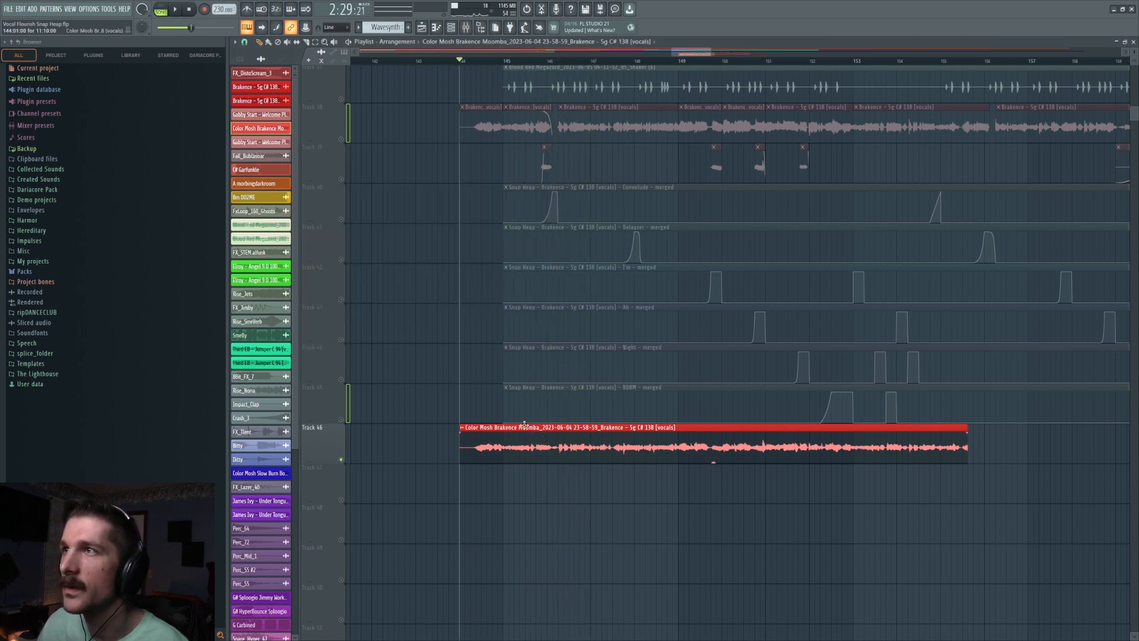
Step: Solo the vocals on Track 38 and select their insert in the mixer
{"action": "right_click", "coordinate": [341, 139]}
{"action": "left_click", "coordinate": [466, 28]}
{"action": "left_click", "coordinate": [551, 276]}
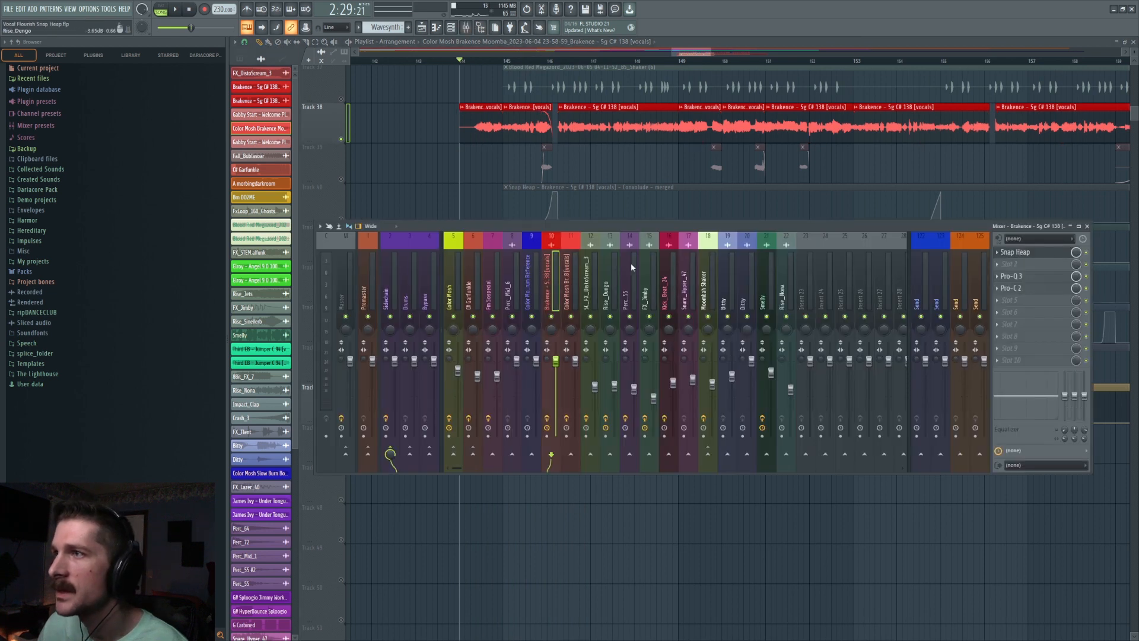
Step: Load Bitspeek into slot 2 of the vocals insert and set its sample rate to 22 kHz
{"action": "left_click", "coordinate": [1004, 270]}
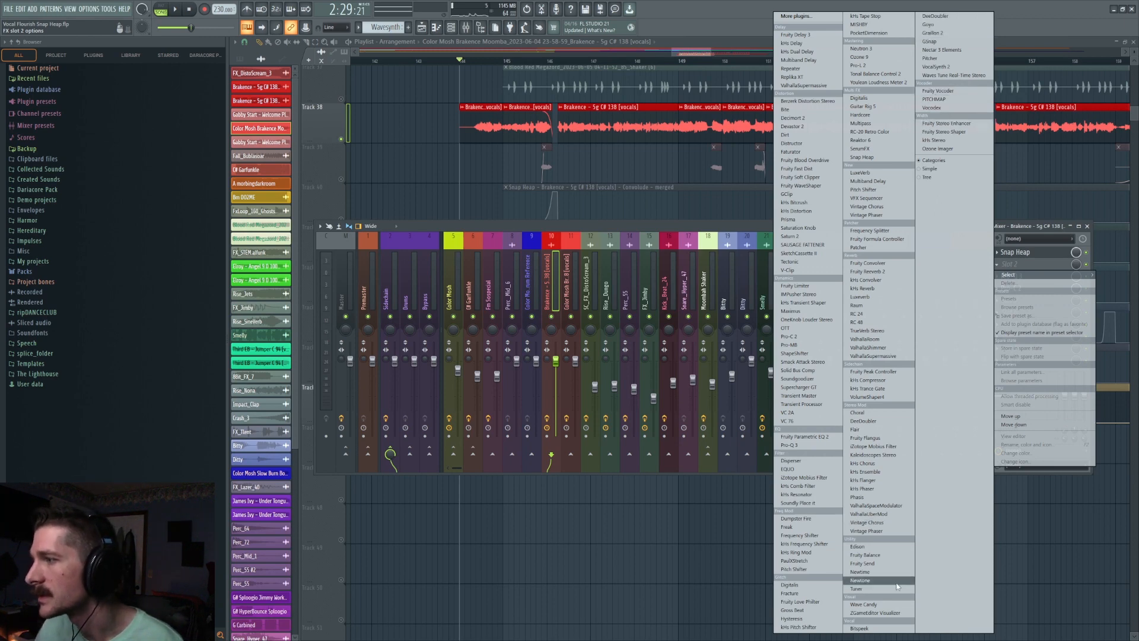
{"action": "left_click", "coordinate": [861, 627]}
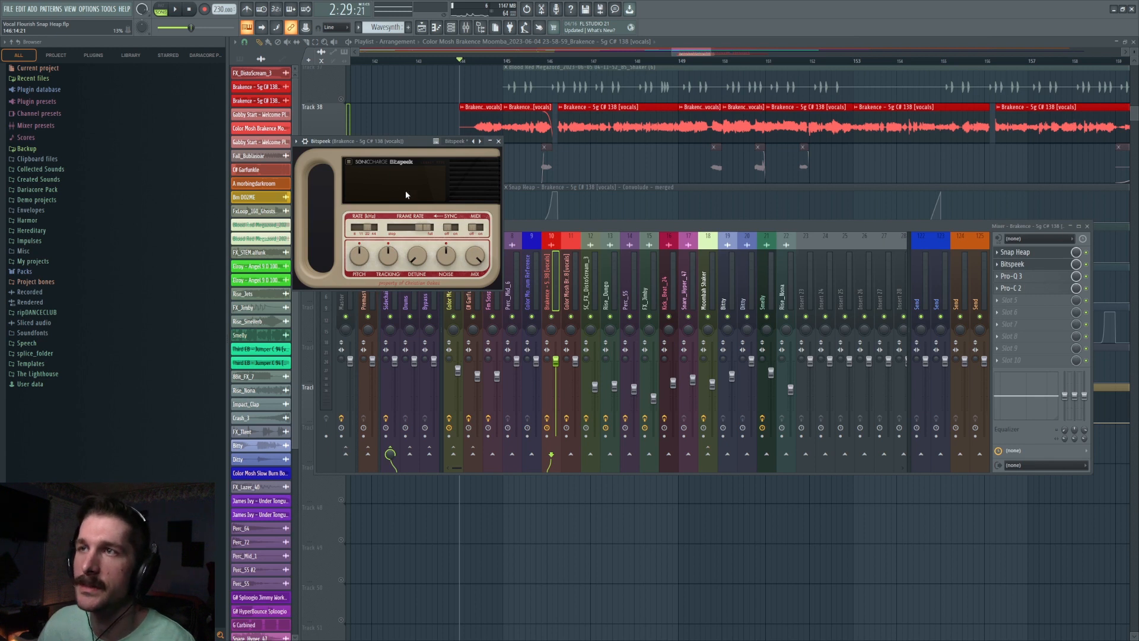
{"action": "left_click_drag", "start_coordinate": [365, 230], "coordinate": [385, 231]}
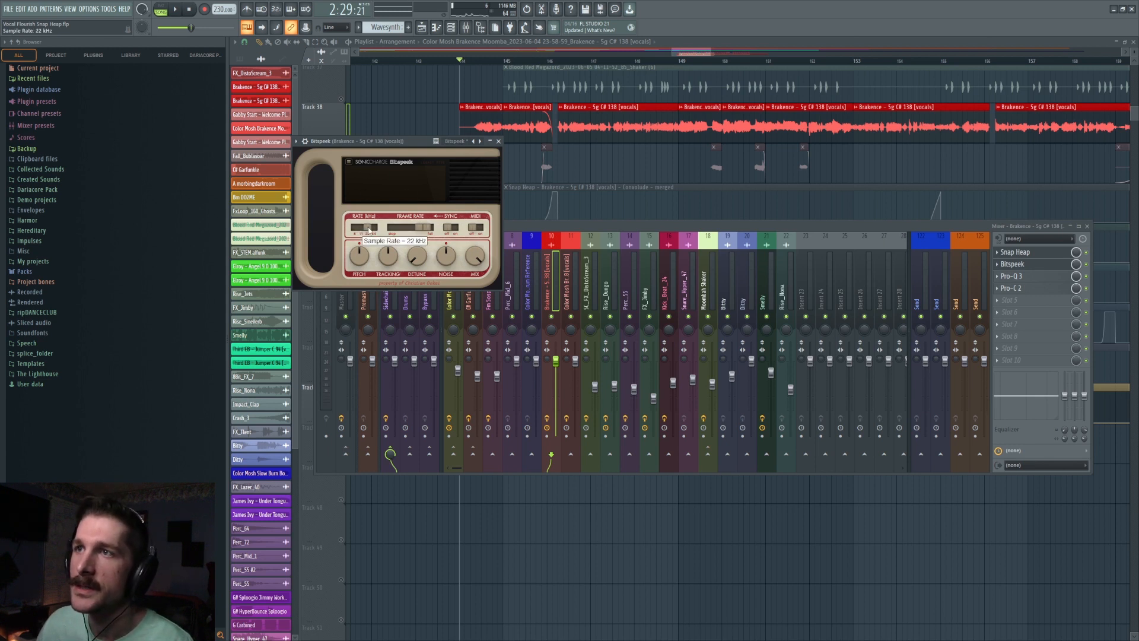
Step: Disable Snap Heap on the vocals insert and play the vocals through Bitspeek from bar 144
{"action": "left_click", "coordinate": [1086, 253]}
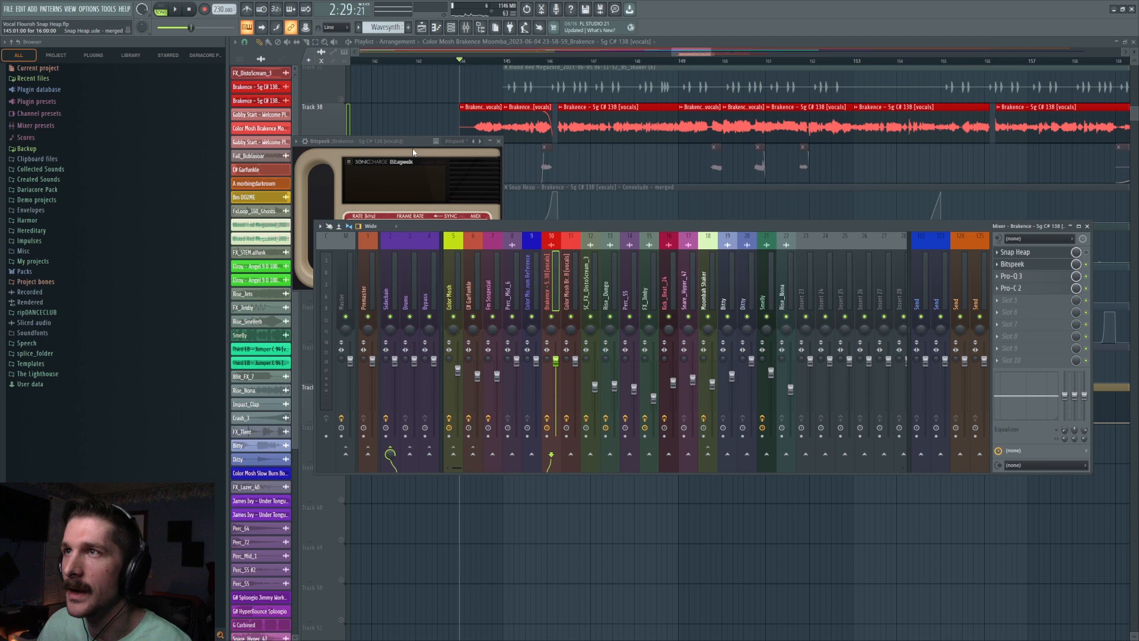
{"action": "left_click_drag", "start_coordinate": [414, 142], "coordinate": [565, 181]}
{"action": "key", "text": "space"}
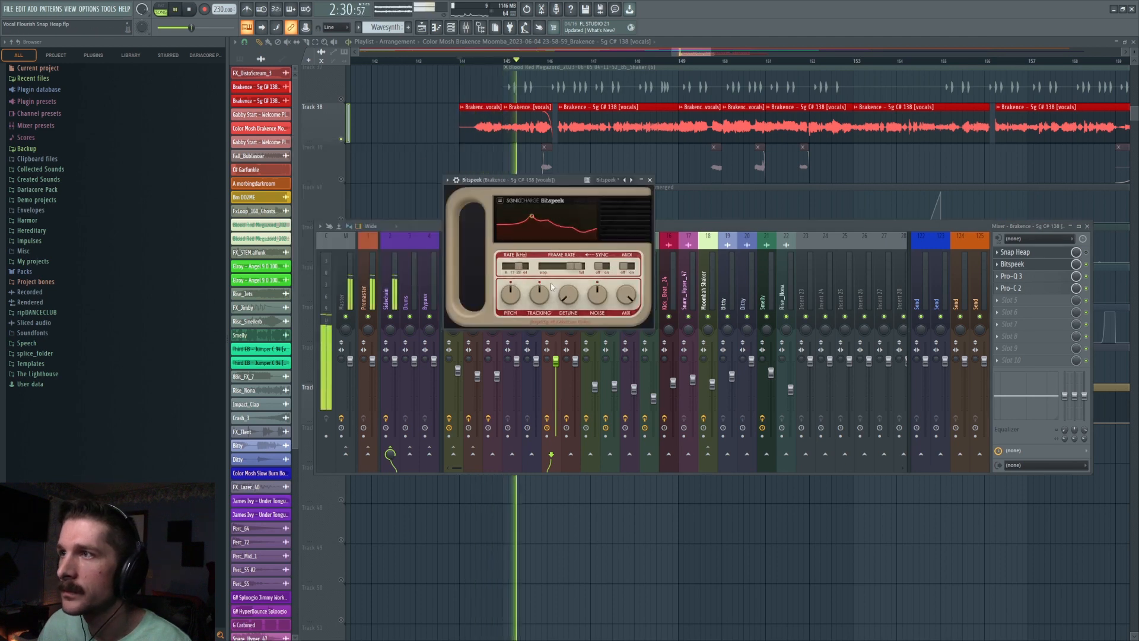
{"action": "key", "text": "space"}
Step: Replace Bitspeek in slot 2 with VocalSynth 2 and play the vocals from bar 144
{"action": "right_click", "coordinate": [1012, 264]}
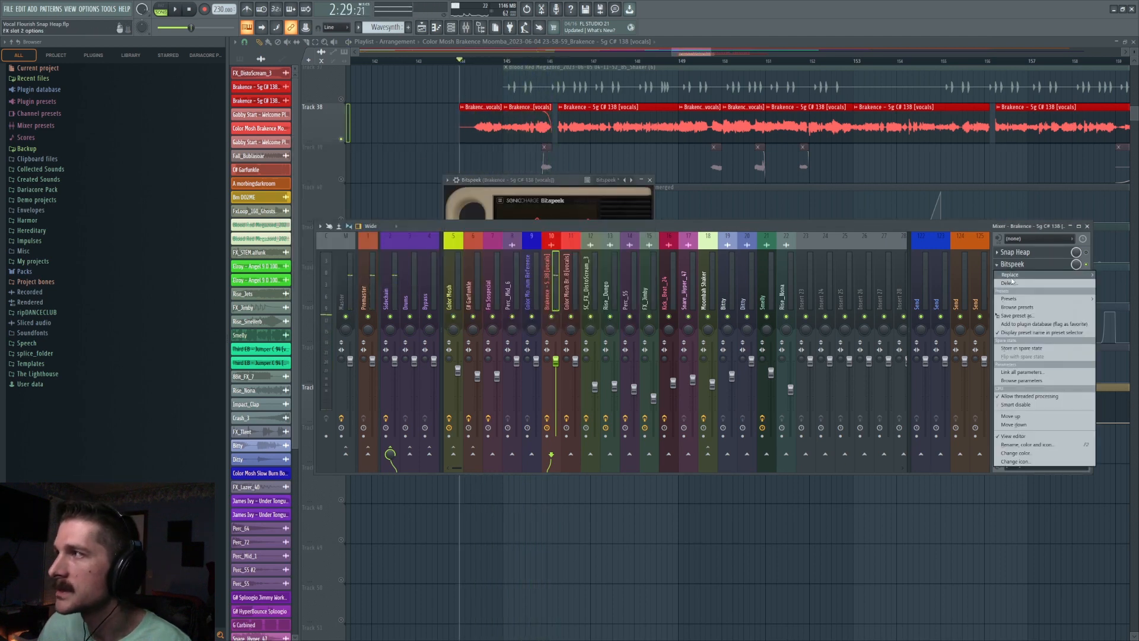
{"action": "mouse_move", "coordinate": [1011, 276]}
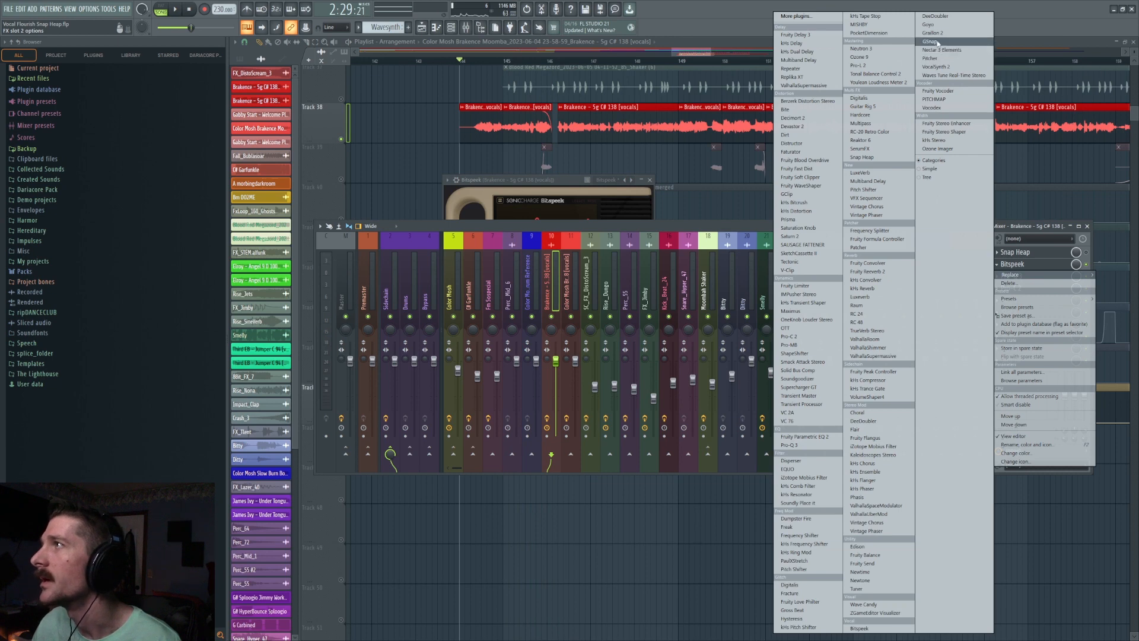
{"action": "left_click", "coordinate": [935, 66]}
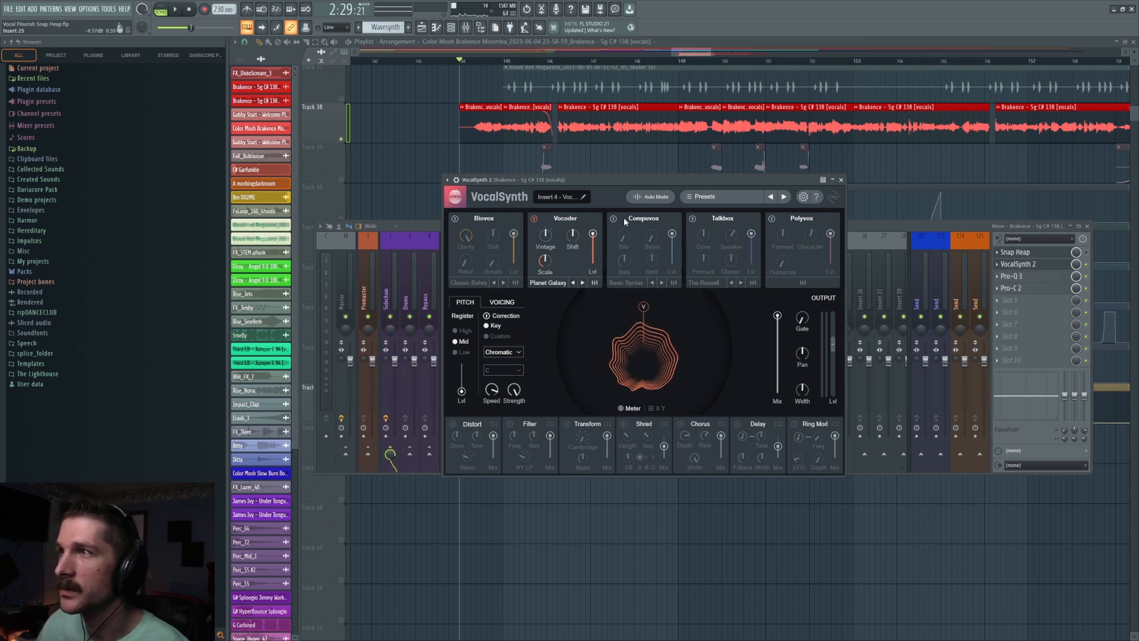
{"action": "key", "text": "space"}
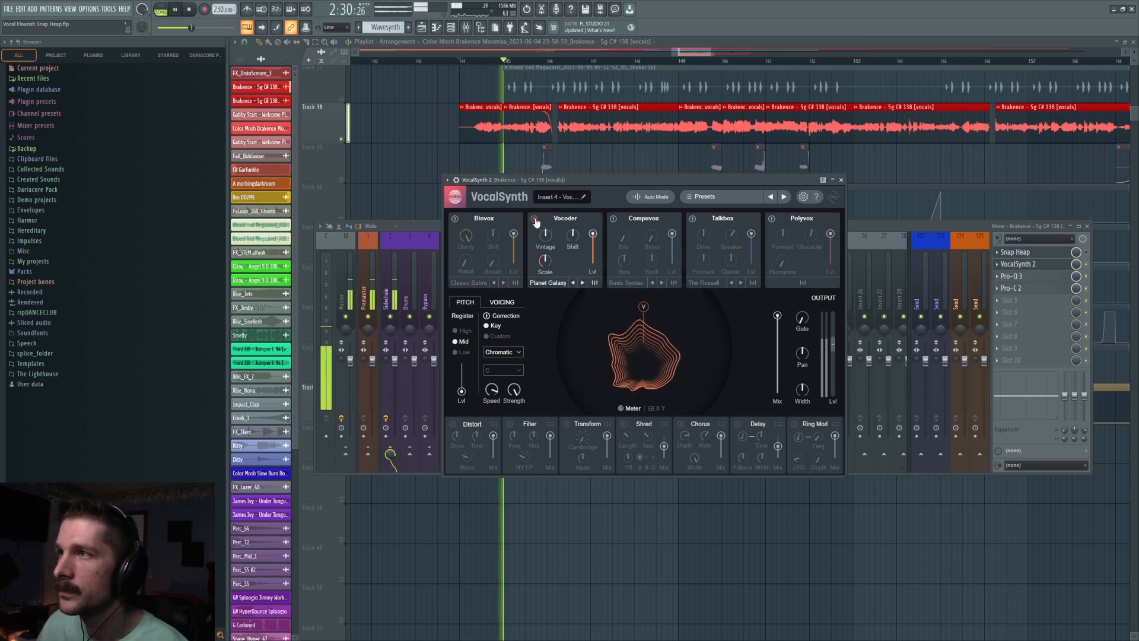
Step: Try Smooth mode on VocalSynth 2's Vocoder and replace the plugin in slot 2 of the vocals insert with Fruity Vocoder
{"action": "left_click", "coordinate": [535, 218]}
{"action": "key", "text": "space"}
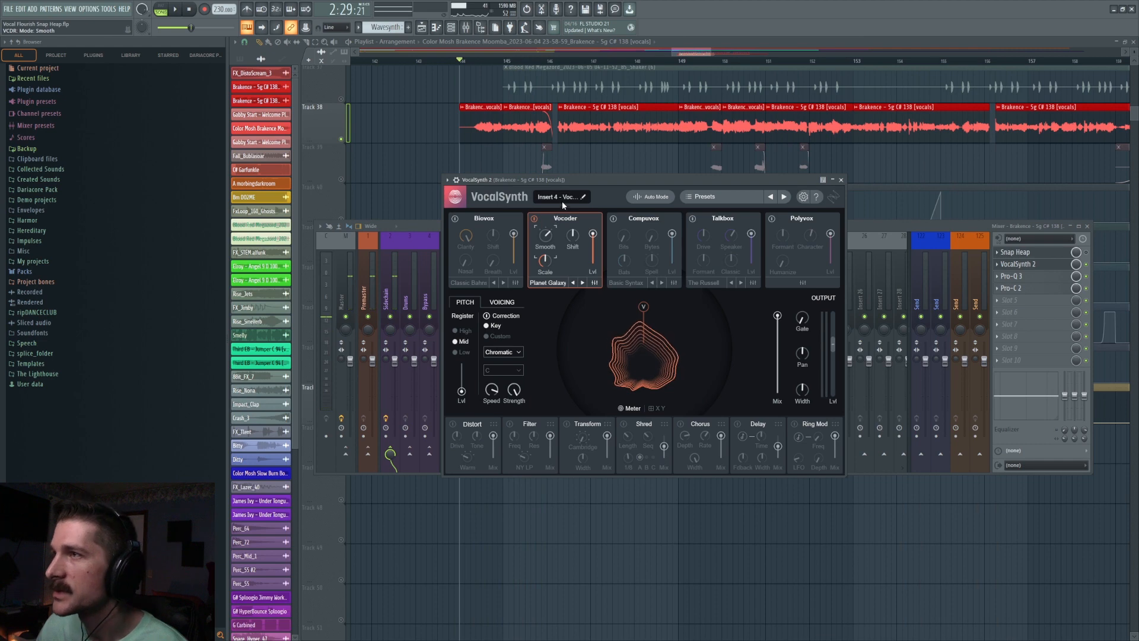
{"action": "left_click", "coordinate": [997, 265]}
{"action": "mouse_move", "coordinate": [1010, 275]}
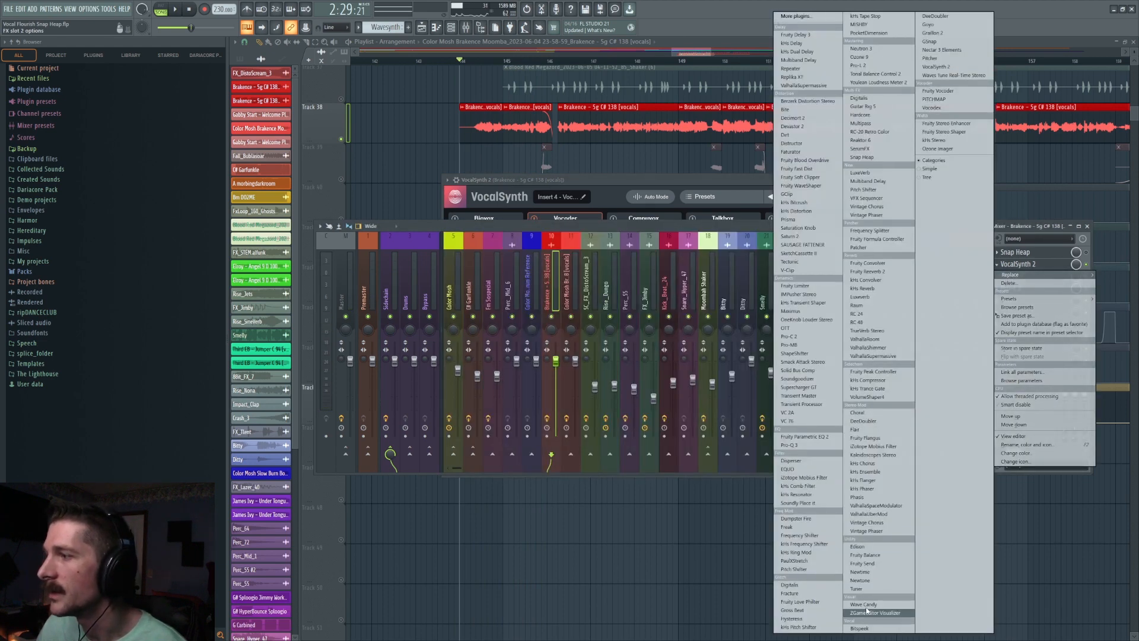
{"action": "left_click", "coordinate": [938, 90]}
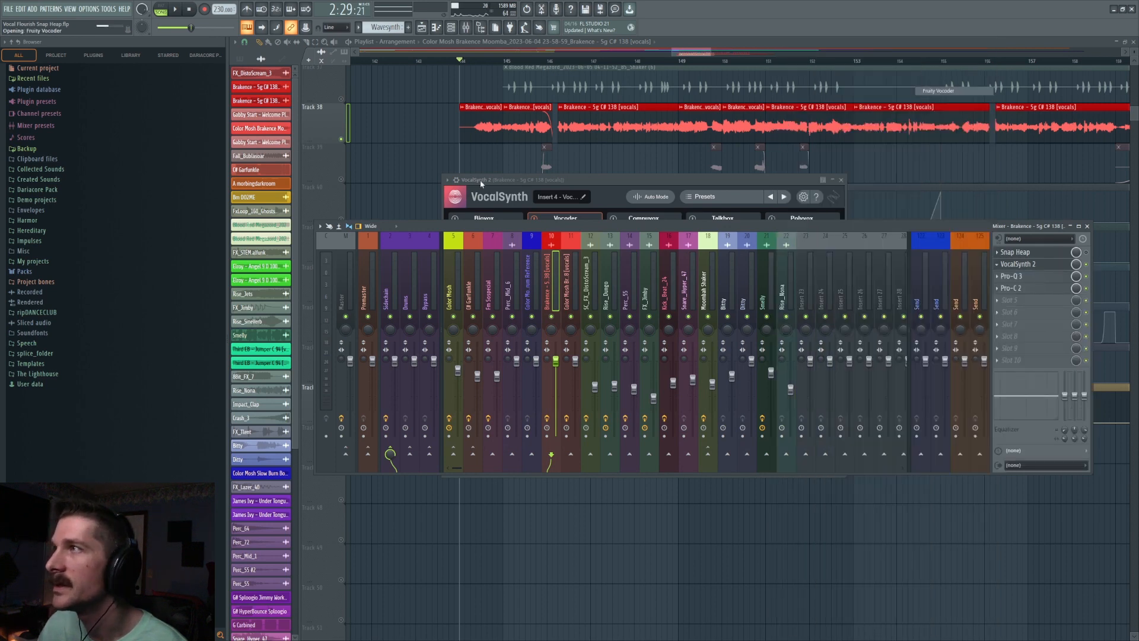
Step: Move Pro-C 2 and Pro-Q 3 down one slot and load kHs Bitcrush into slot 3 of the vocals insert
{"action": "left_click", "coordinate": [1000, 288]}
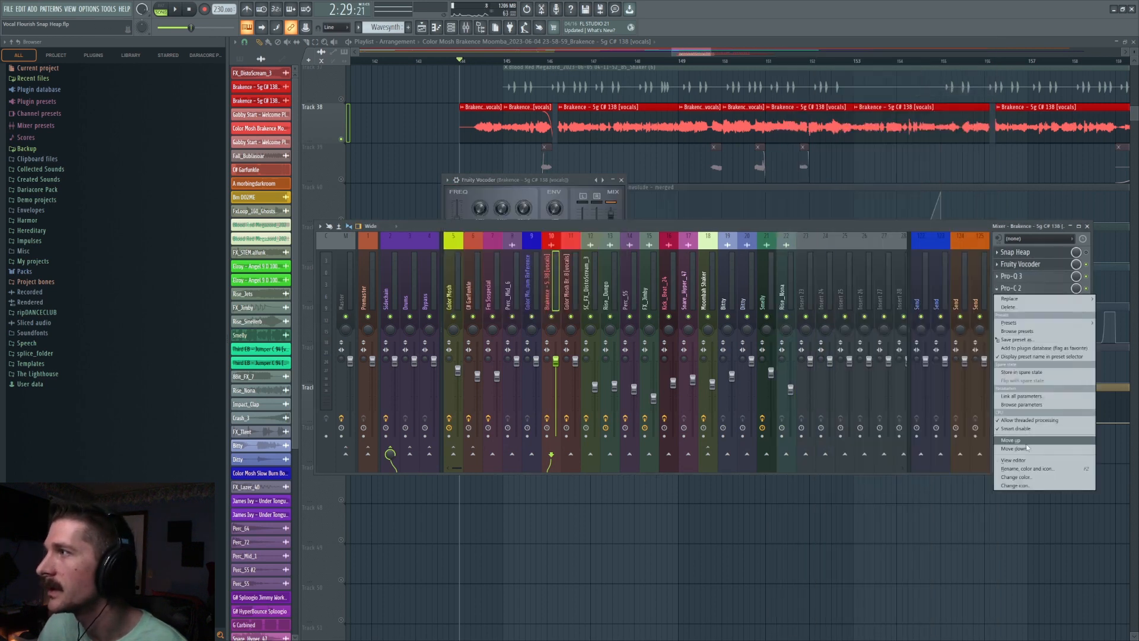
{"action": "left_click", "coordinate": [998, 276]}
{"action": "left_click", "coordinate": [998, 276]}
{"action": "left_click", "coordinate": [1009, 295]}
{"action": "left_click", "coordinate": [1009, 277]}
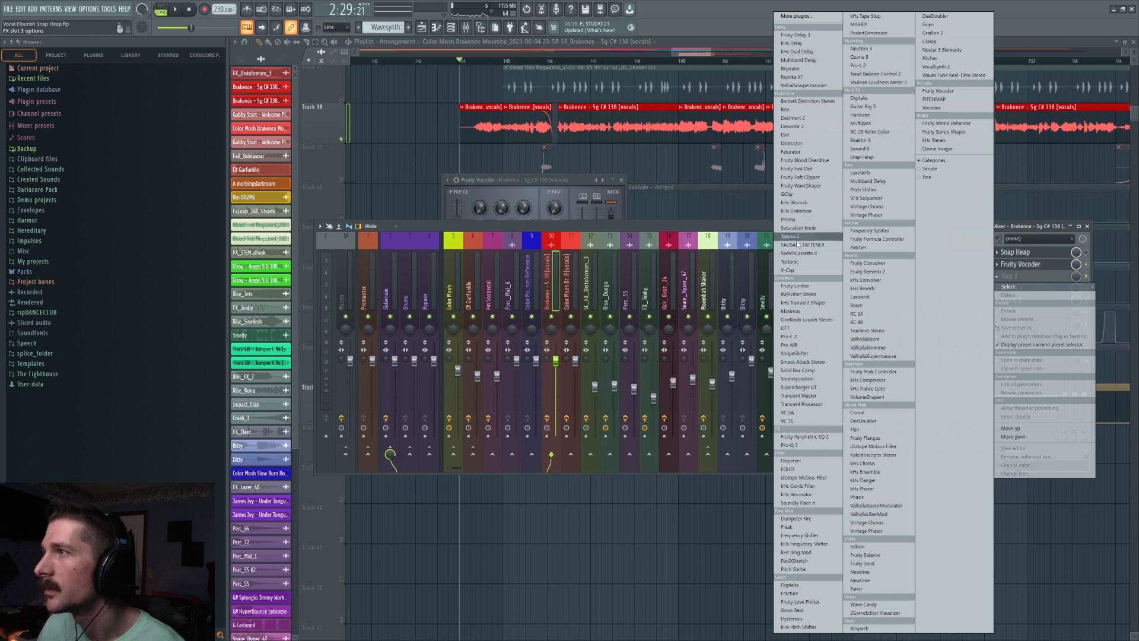
{"action": "left_click", "coordinate": [794, 202]}
Step: Set Bitcrush's rate to 7.81 kHz, playing the vocals, and open Fruity Vocoder
{"action": "left_click_drag", "start_coordinate": [307, 121], "coordinate": [301, 184]}
{"action": "key", "text": "space"}
{"action": "left_click", "coordinate": [1036, 265]}
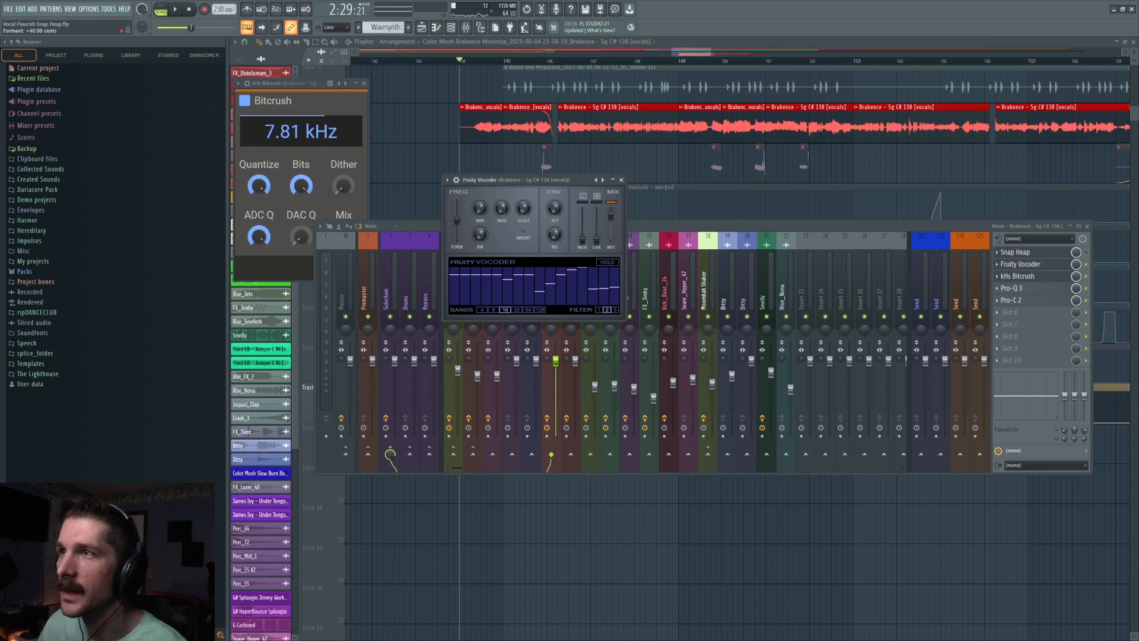
Step: Reduce Fruity Vocoder's wet level and its slot mix level while playing the vocals from bar 144
{"action": "key", "text": "space"}
{"action": "left_click_drag", "start_coordinate": [611, 228], "coordinate": [615, 224]}
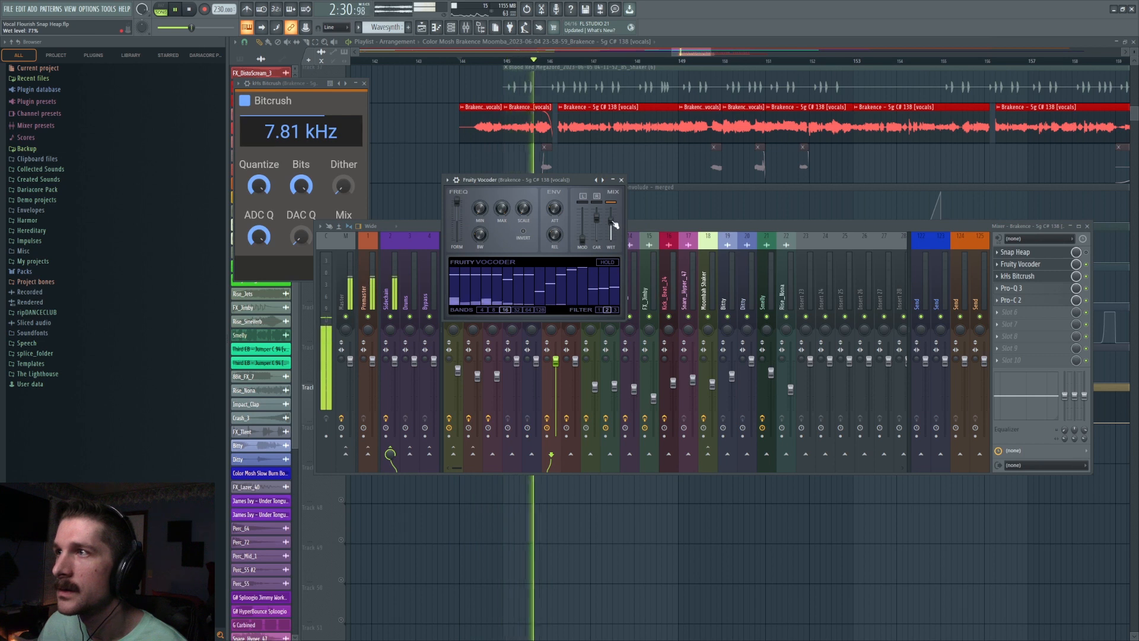
{"action": "key", "text": "space"}
{"action": "left_click_drag", "start_coordinate": [1075, 262], "coordinate": [1073, 266]}
{"action": "key", "text": "space"}
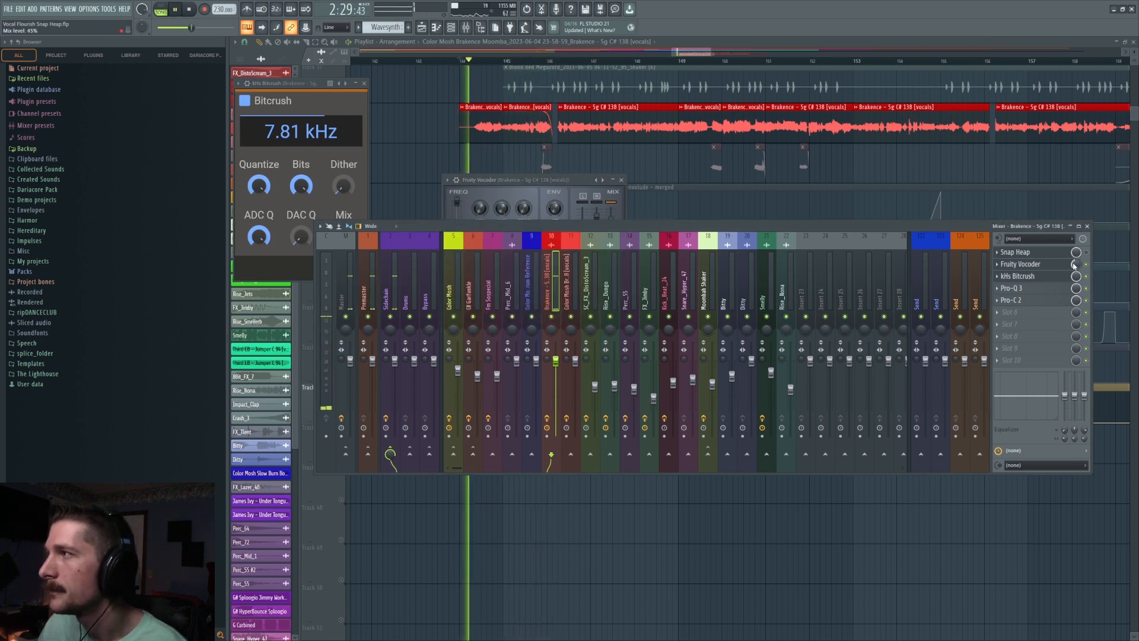
{"action": "key", "text": "space"}
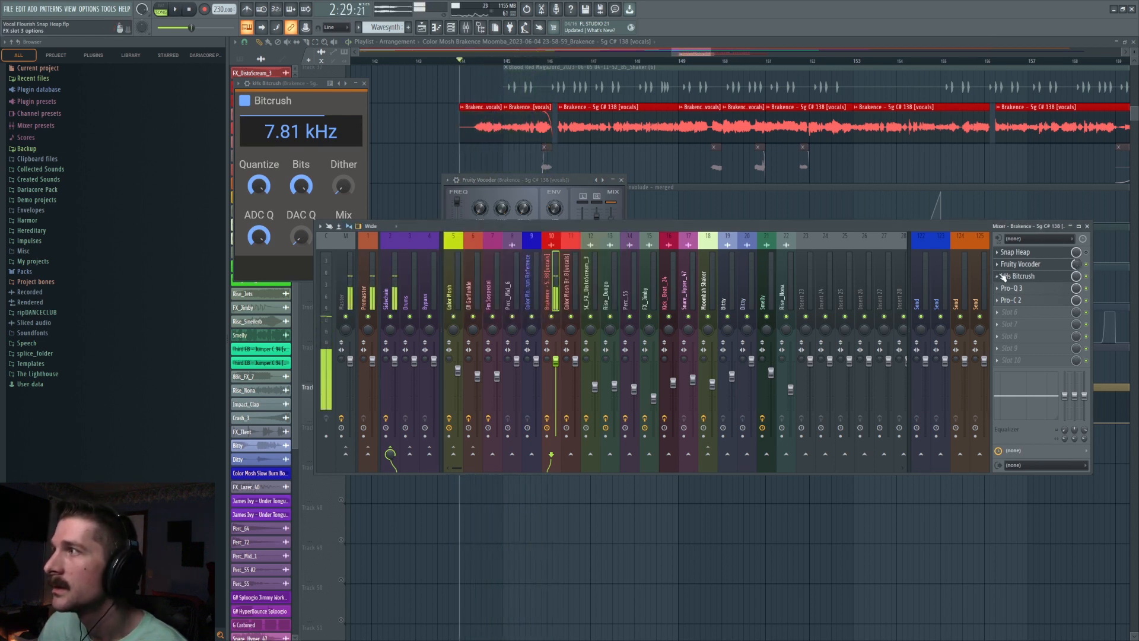
Step: Move kHs Bitcrush above Fruity Vocoder in the effect chain and play the vocals
{"action": "right_click", "coordinate": [1003, 277]}
{"action": "left_click", "coordinate": [1032, 433]}
{"action": "key", "text": "space"}
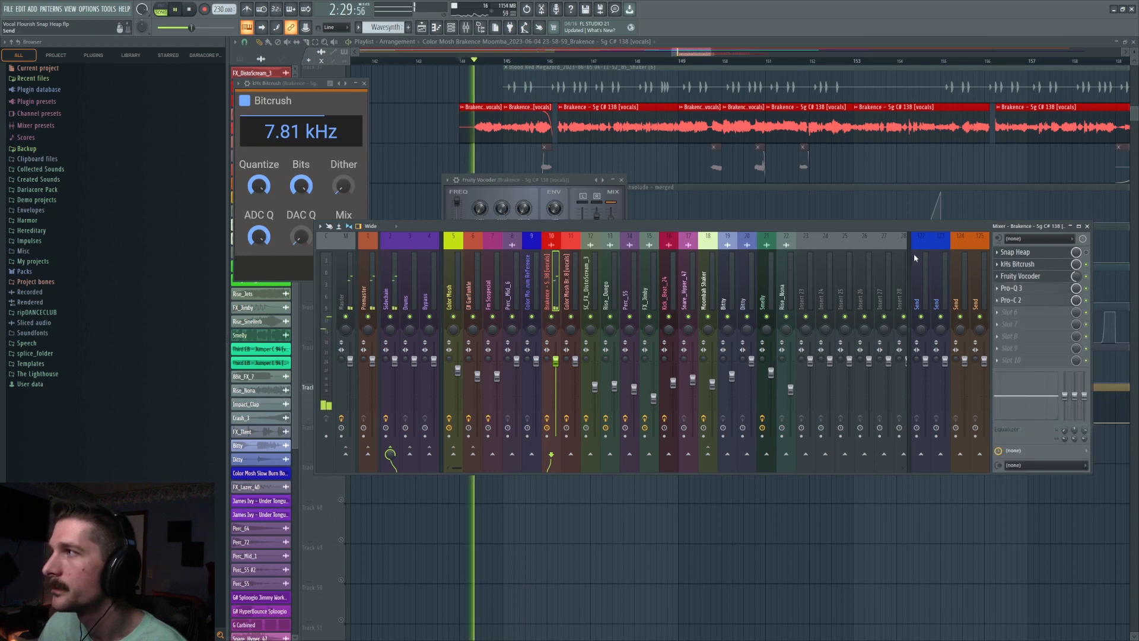
Step: Lower Bitcrush's bit depth, set its rate to 5.78 kHz, and play the vocals through it
{"action": "left_click_drag", "start_coordinate": [301, 186], "coordinate": [301, 197]}
{"action": "key", "text": "space"}
{"action": "scroll", "coordinate": [309, 190], "scroll_direction": "down", "scroll_amount": 3}
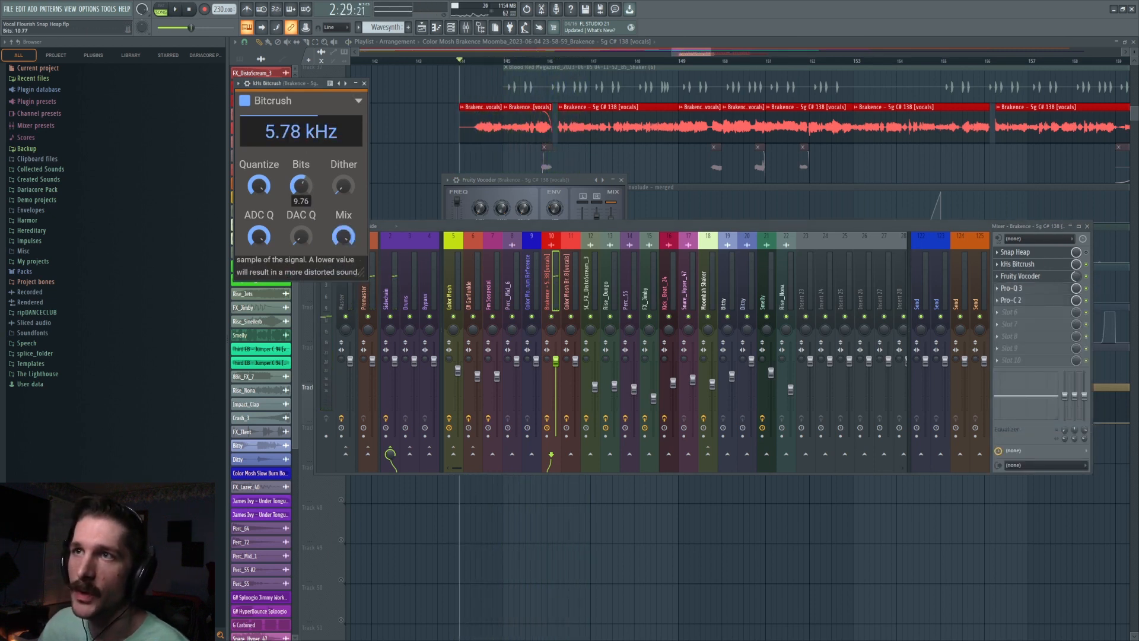
{"action": "key", "text": "space"}
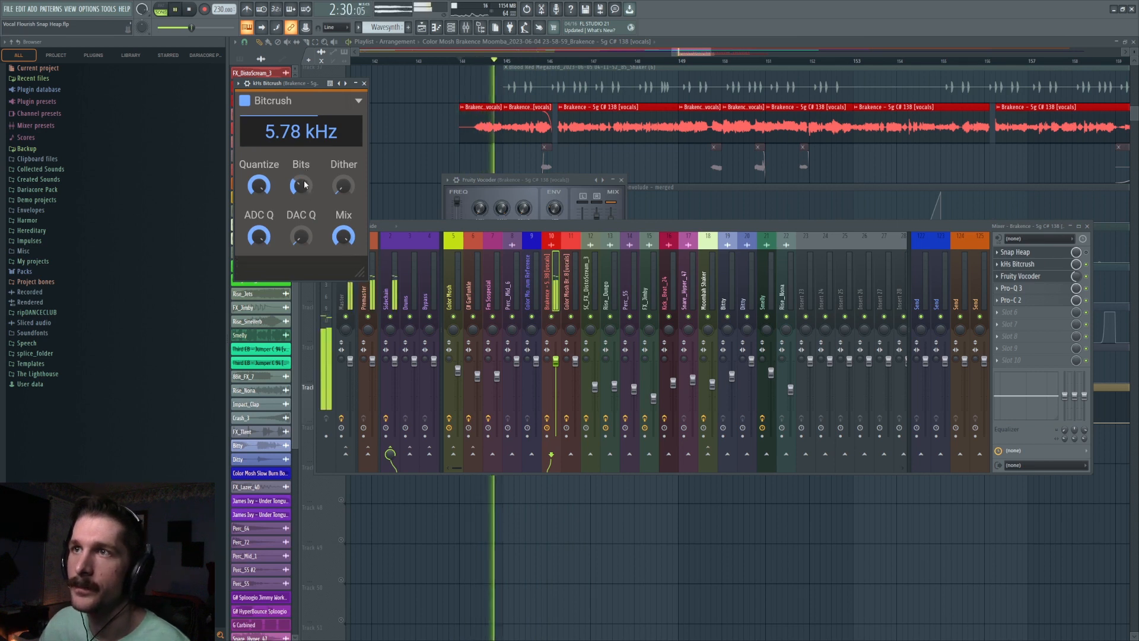
{"action": "key", "text": "space"}
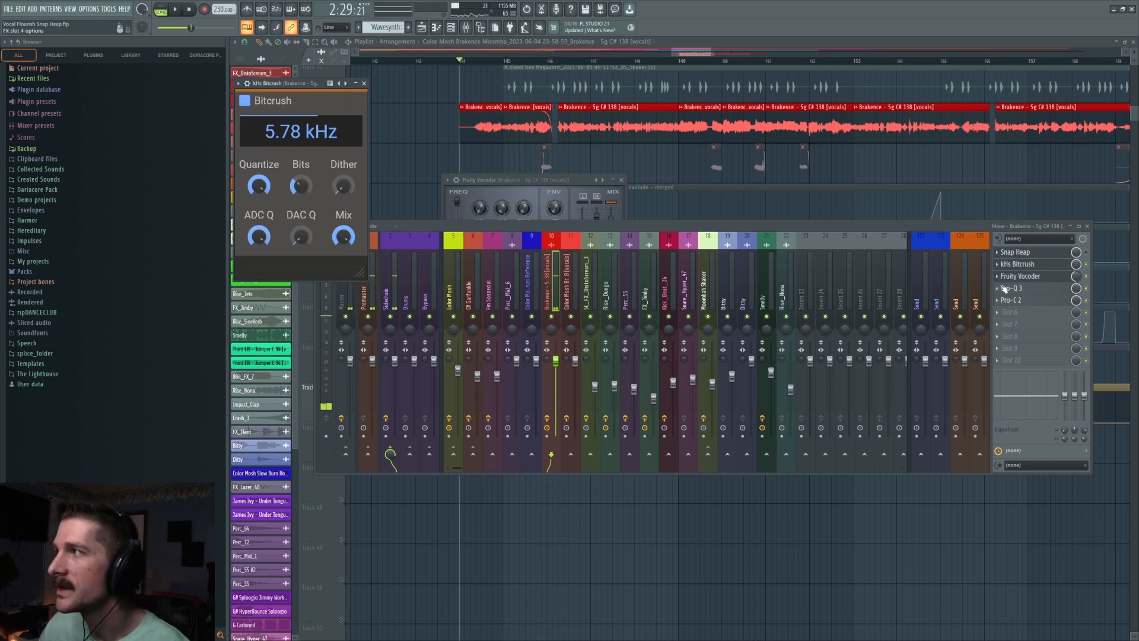
Step: Delete Fruity Vocoder and kHs Bitcrush from the vocals insert, confirming both deletions
{"action": "left_click", "coordinate": [998, 276]}
{"action": "left_click", "coordinate": [1006, 296]}
{"action": "left_click", "coordinate": [599, 353]}
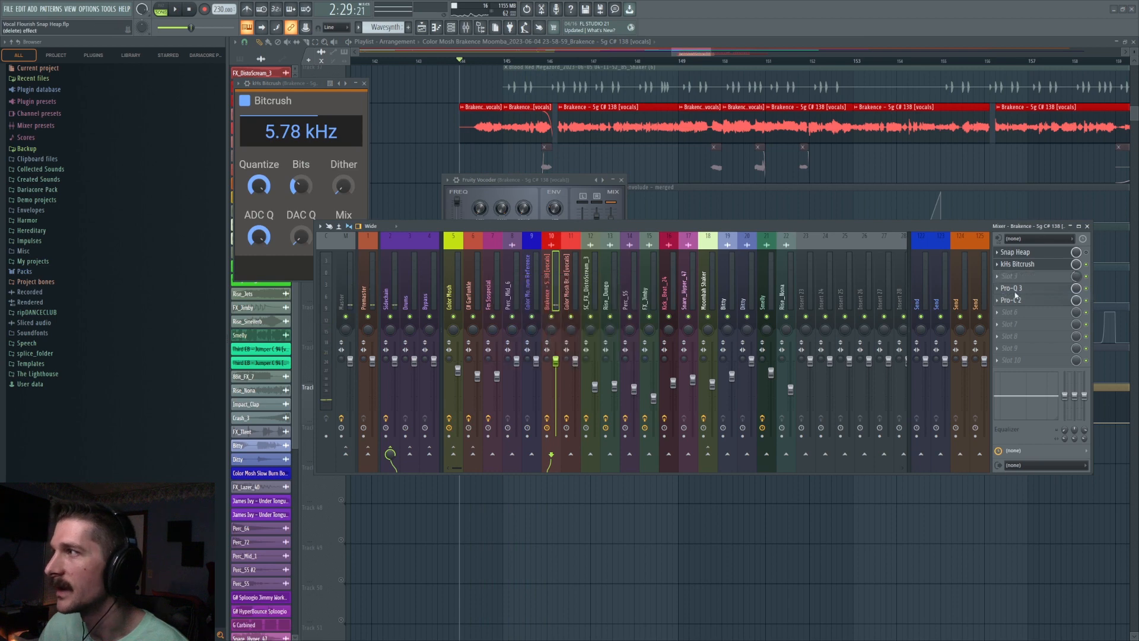
{"action": "left_click", "coordinate": [998, 264]}
{"action": "left_click", "coordinate": [1007, 284]}
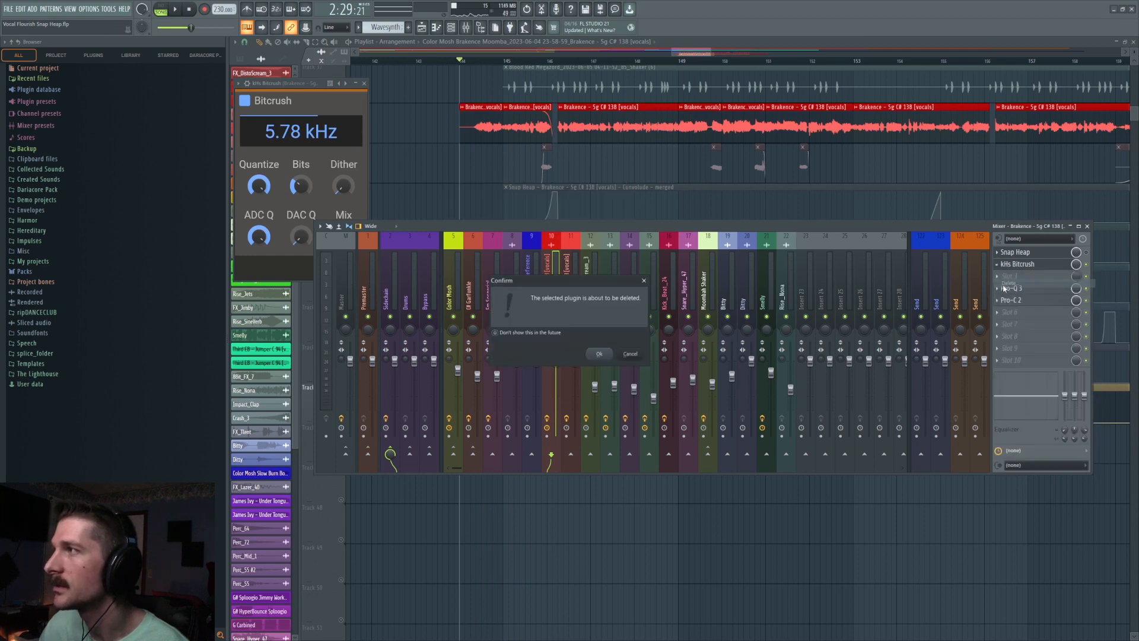
{"action": "left_click", "coordinate": [599, 354]}
Step: Solo the Color Mosh vocal clip on Track 46 and play it from bar 144
{"action": "left_click", "coordinate": [725, 546]}
{"action": "left_click", "coordinate": [518, 436]}
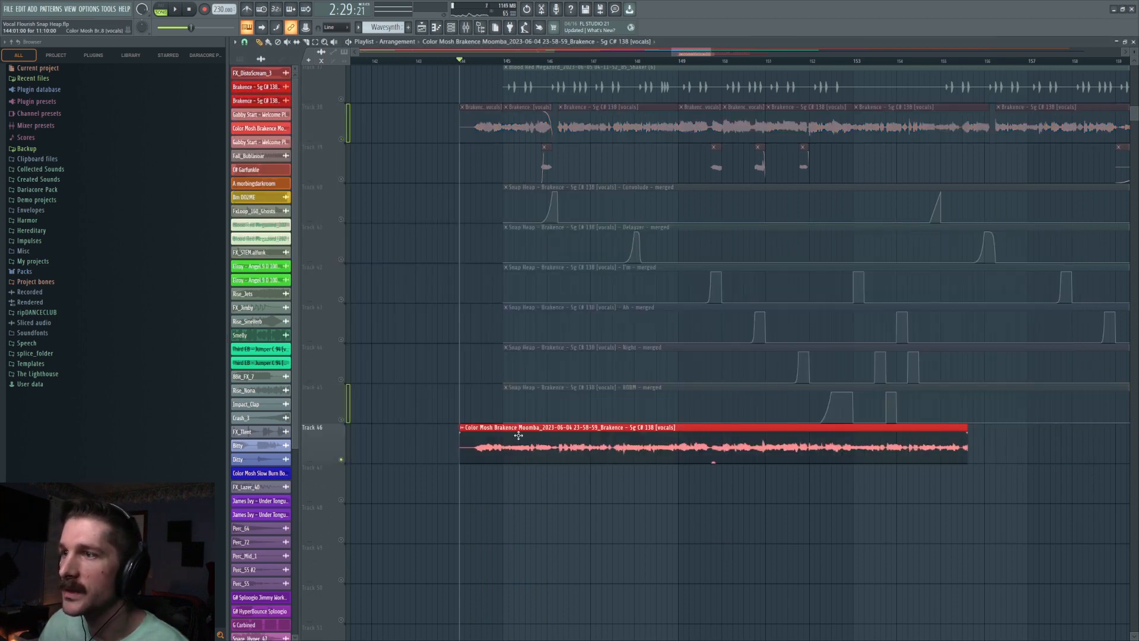
{"action": "key", "text": "space"}
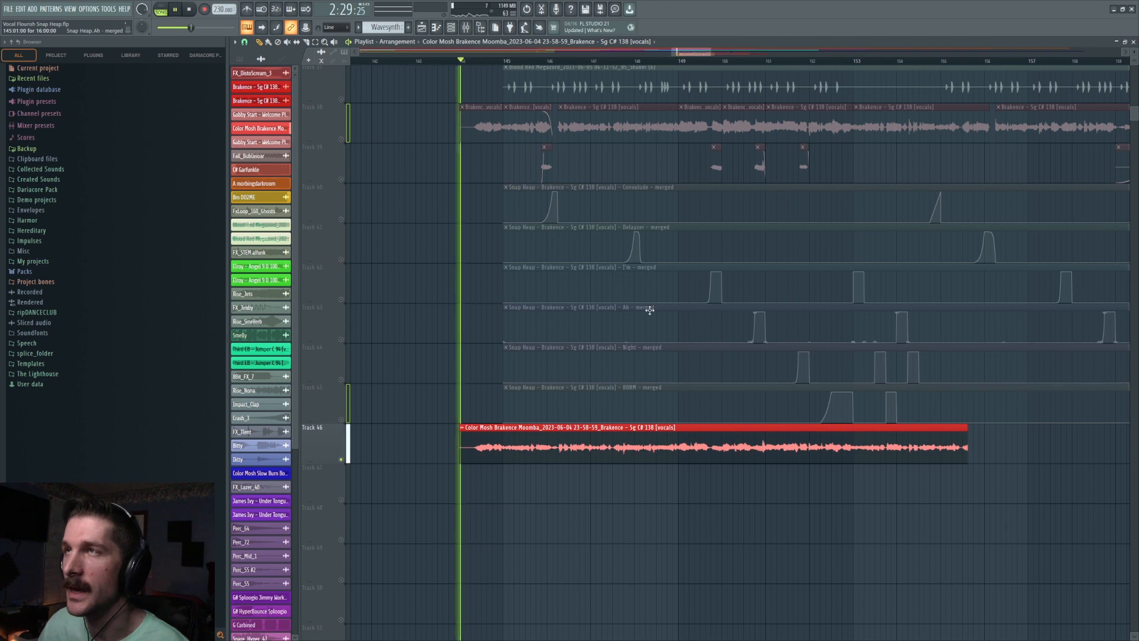
Step: Open the Color Mosh clip's settings and use e2 mono time stretching with a pitch shift of -1200 cents
{"action": "double_click", "coordinate": [528, 436]}
{"action": "key", "text": "space"}
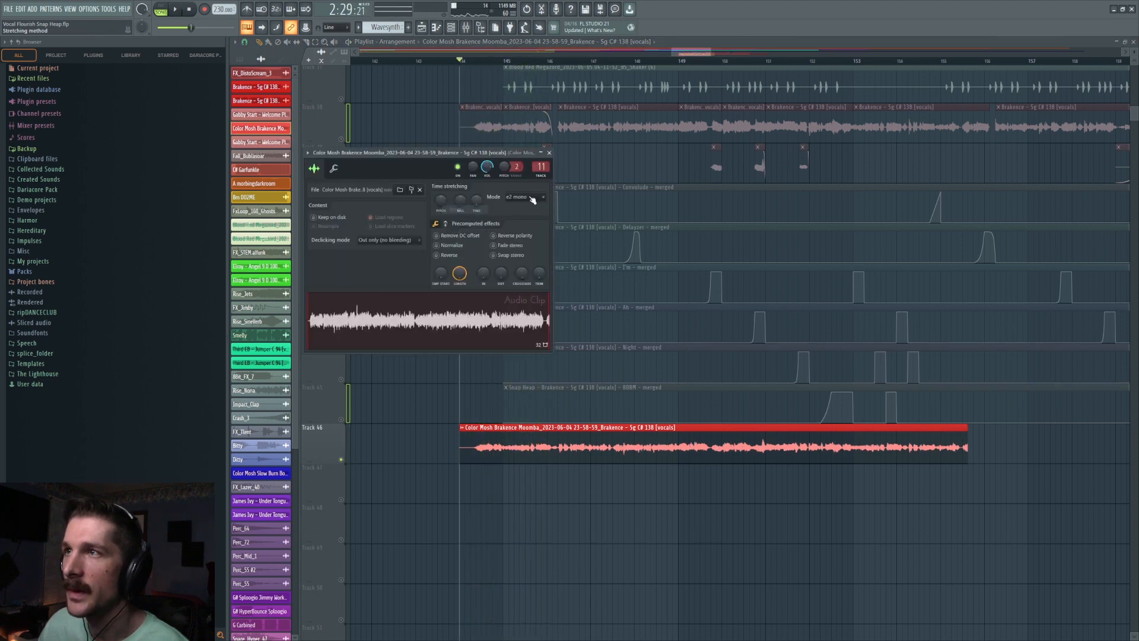
{"action": "left_click", "coordinate": [533, 198]}
{"action": "left_click", "coordinate": [546, 239]}
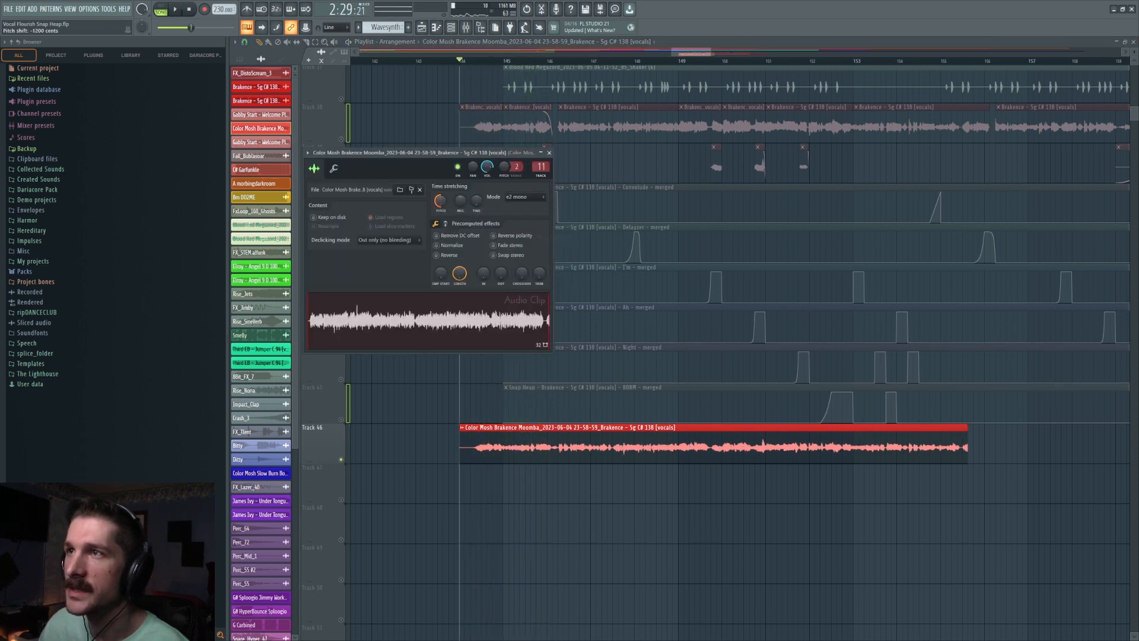
Step: Show the Color Mosh vocal's mixer insert and compare its playback at 0 and -1200 cents pitch shift
{"action": "left_click", "coordinate": [468, 28]}
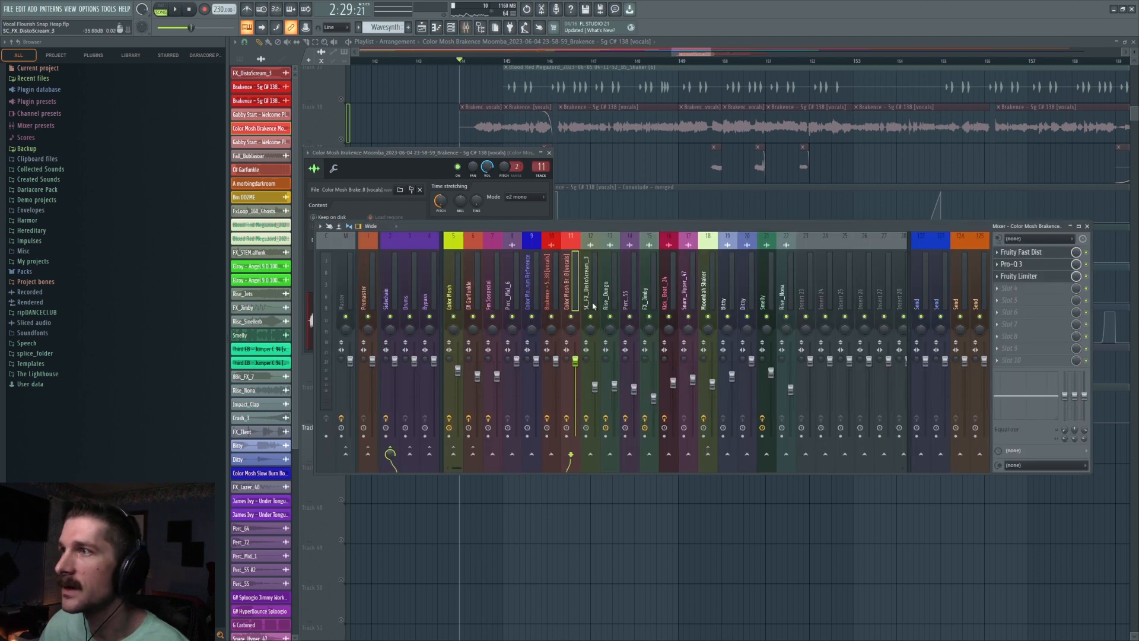
{"action": "left_click", "coordinate": [483, 167]}
{"action": "key", "text": "space"}
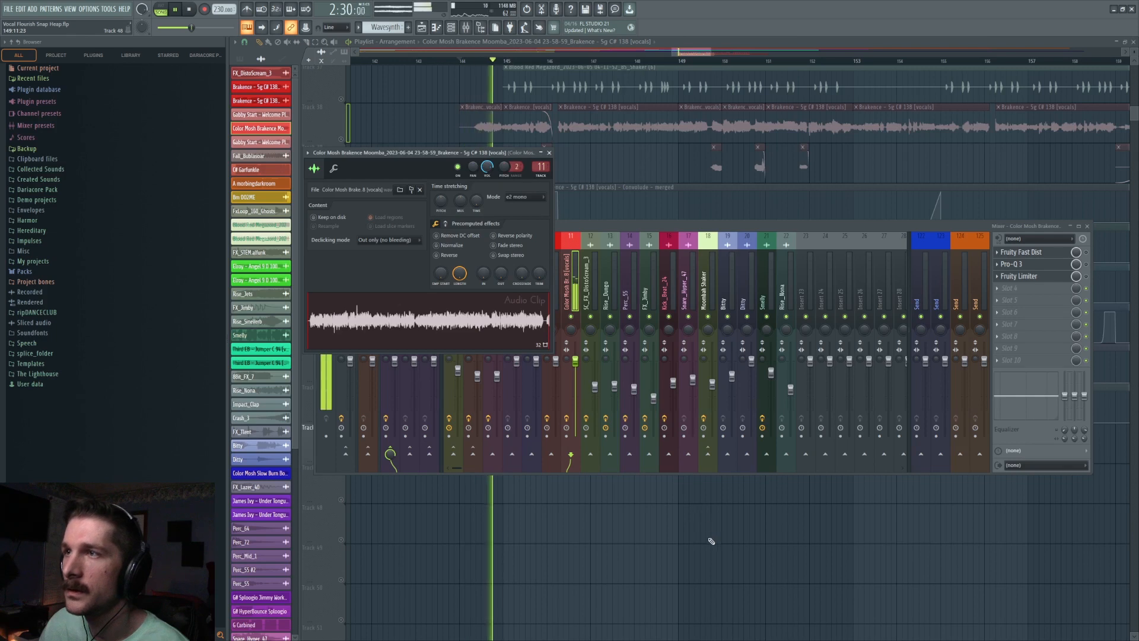
{"action": "key", "text": "space"}
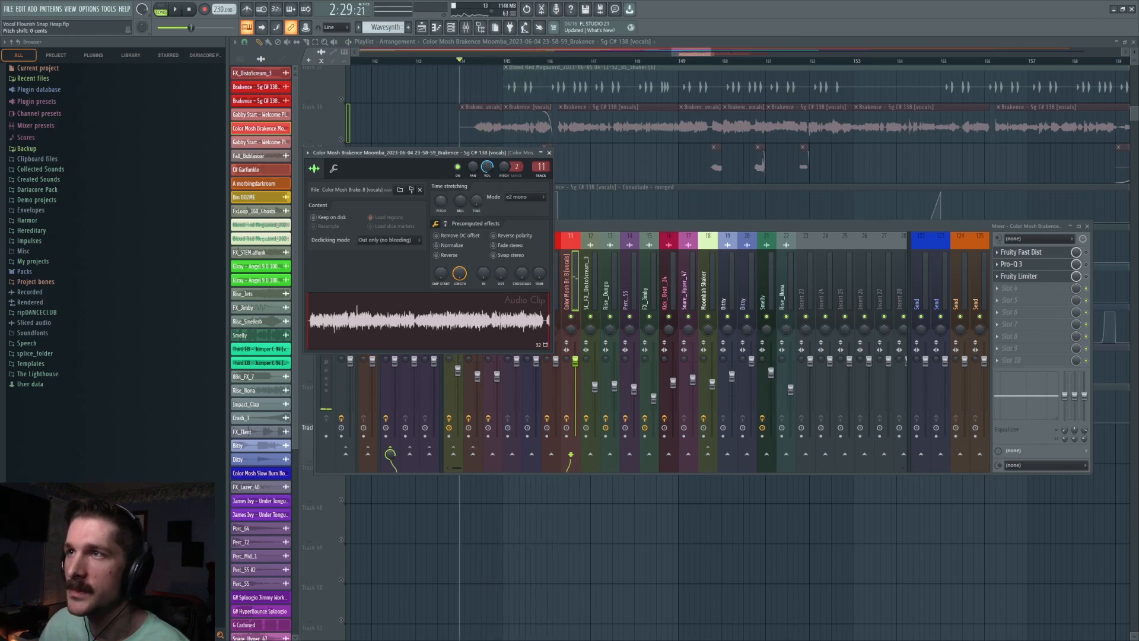
{"action": "key", "text": "space"}
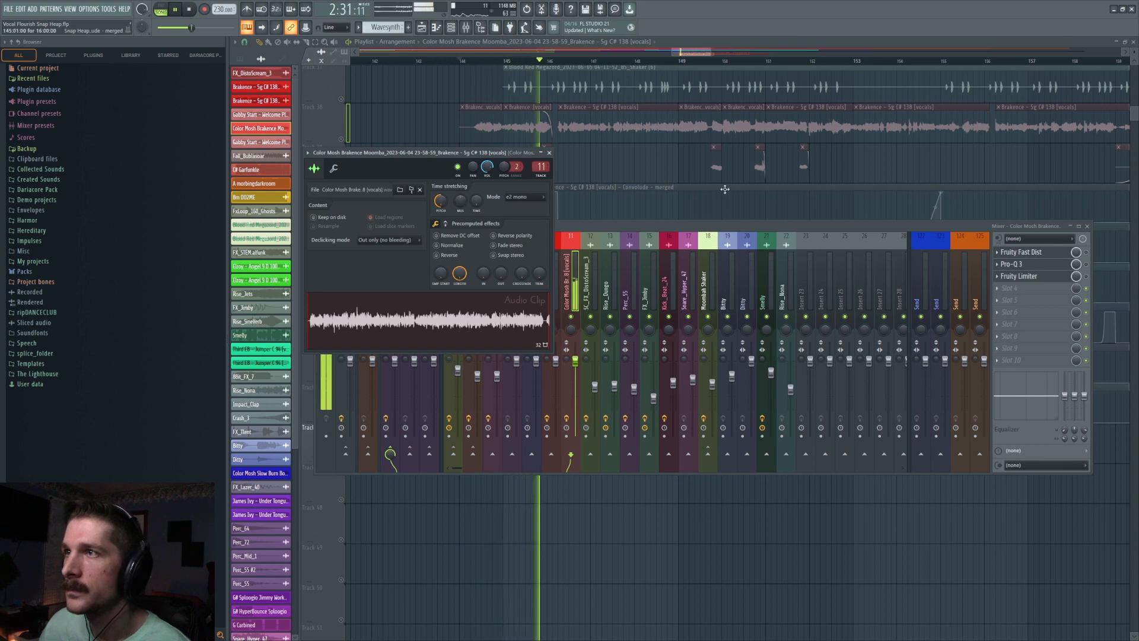
Step: Play the Color Mosh vocal through Fruity Fast Dist and Pro-Q 3 while examining each effect's settings
{"action": "left_click", "coordinate": [1020, 252]}
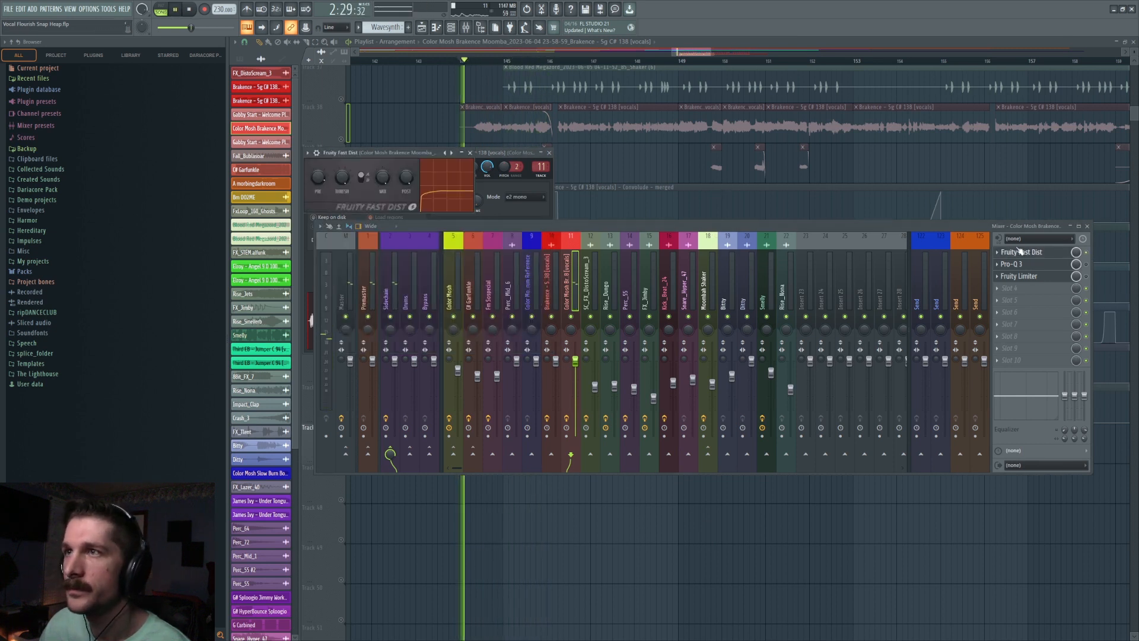
{"action": "key", "text": "space"}
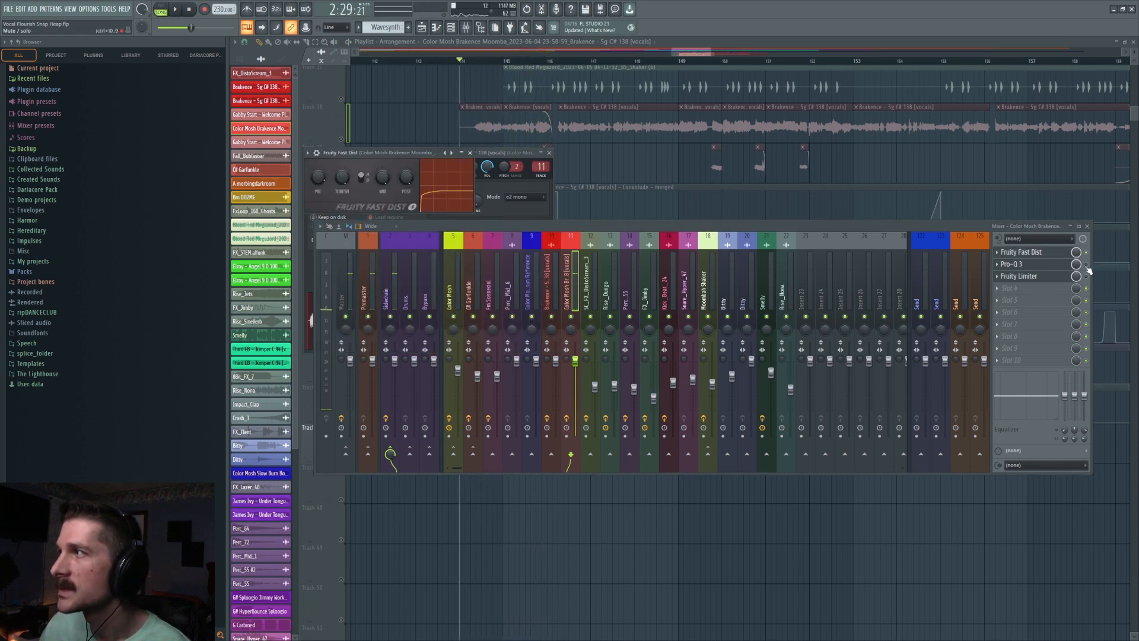
{"action": "left_click", "coordinate": [1032, 264]}
{"action": "key", "text": "space"}
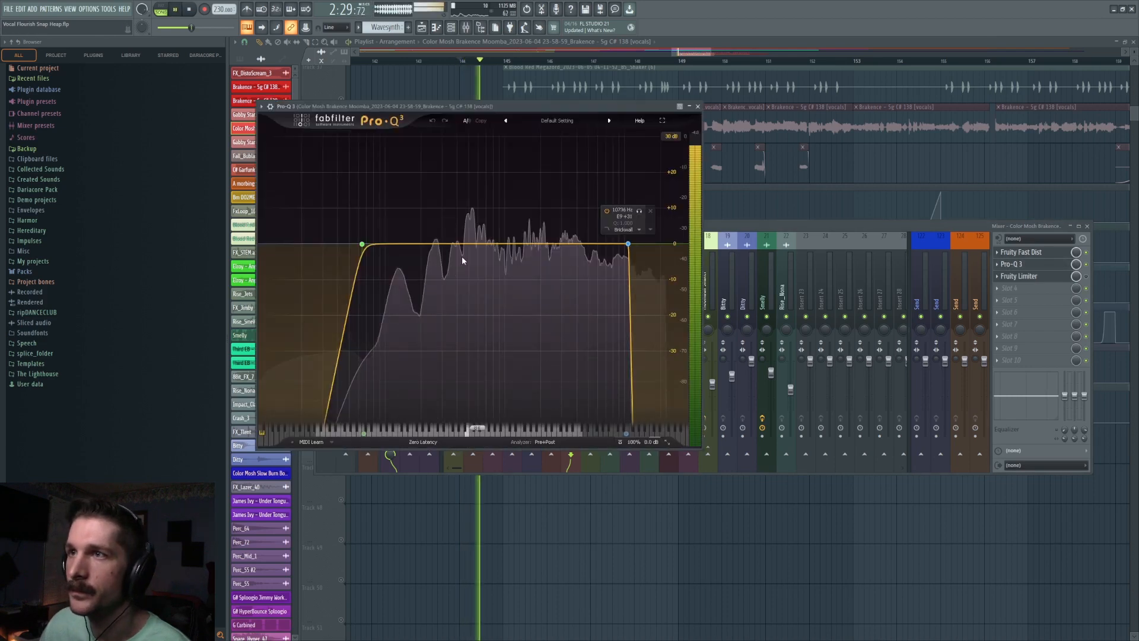
{"action": "key", "text": "space"}
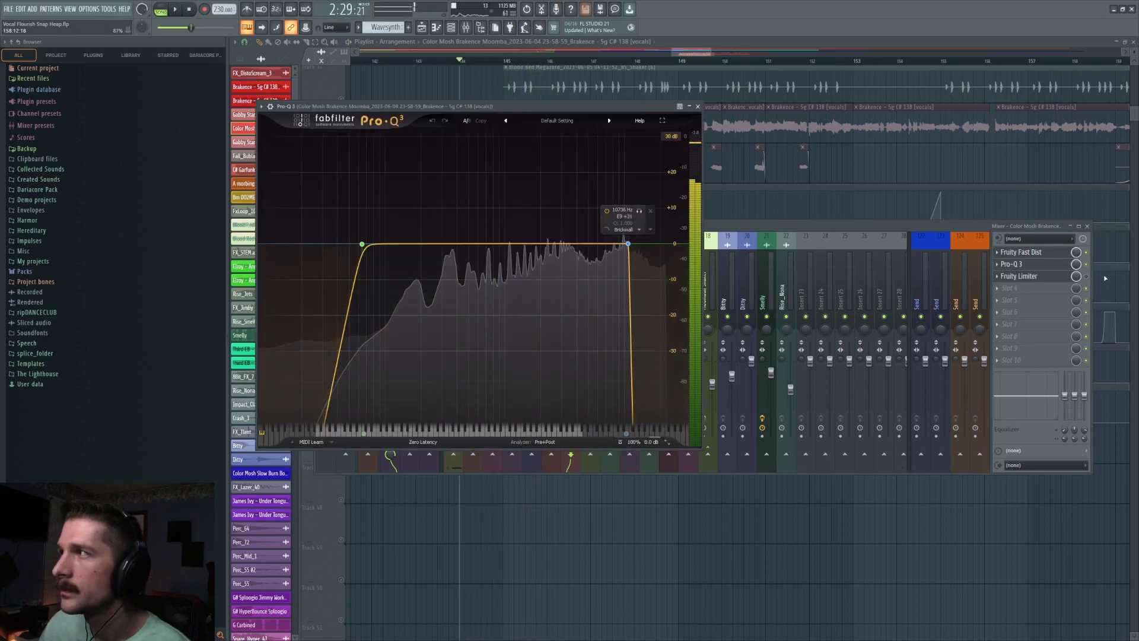
Step: Play the Color Mosh vocal through Fruity Limiter and examine its limiter, compressor and envelope settings
{"action": "left_click", "coordinate": [1035, 279]}
{"action": "left_click", "coordinate": [1035, 276]}
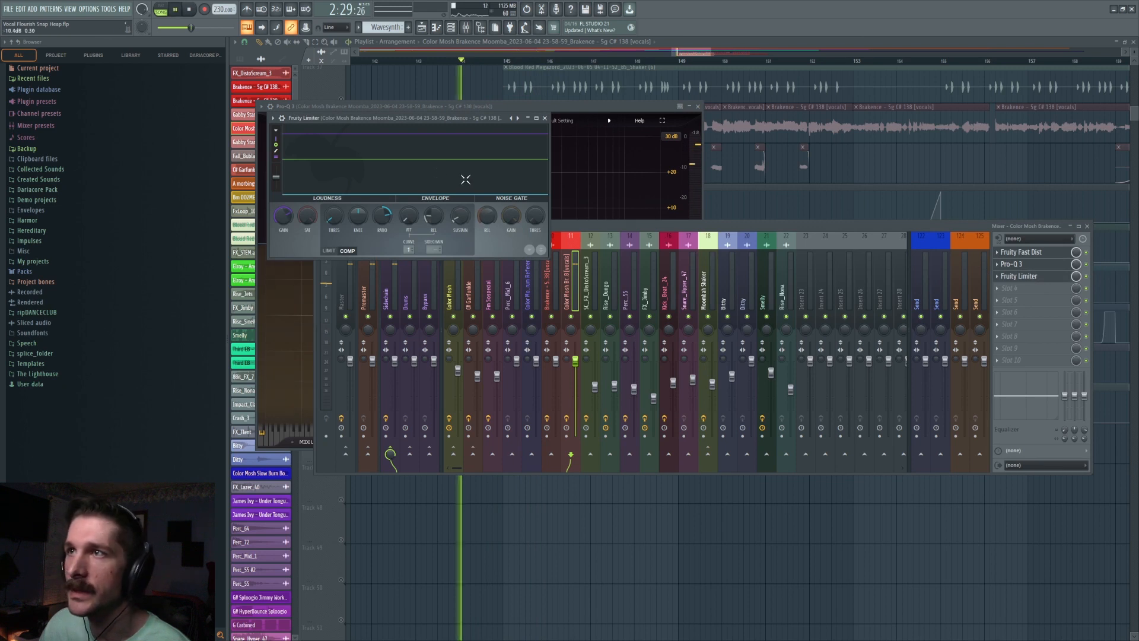
{"action": "key", "text": "space"}
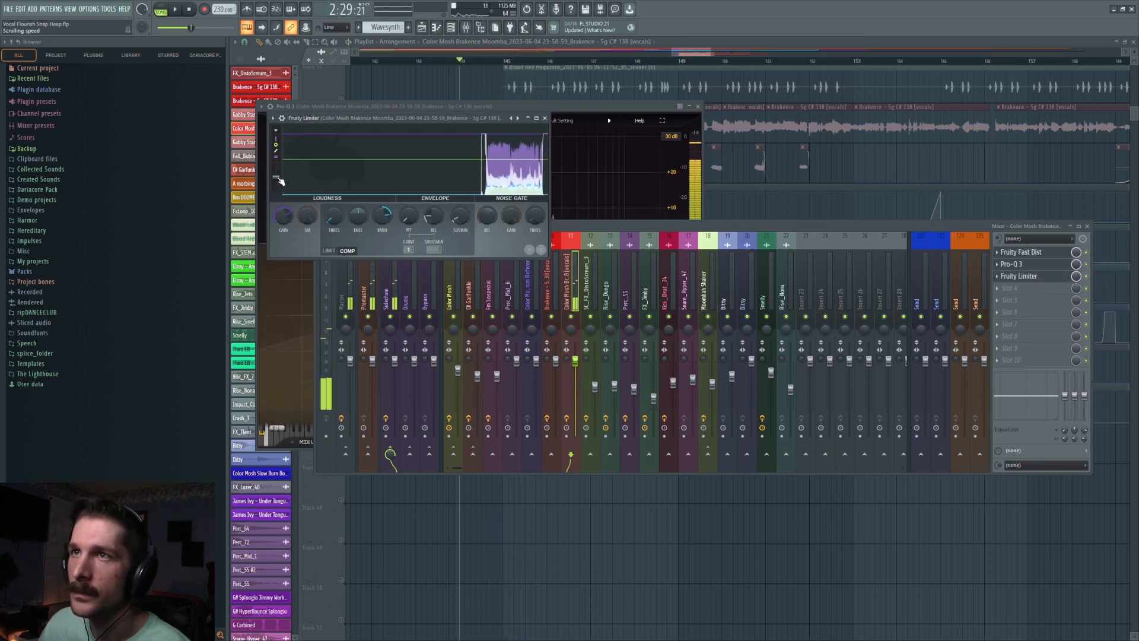
{"action": "left_click_drag", "start_coordinate": [279, 178], "coordinate": [280, 168]}
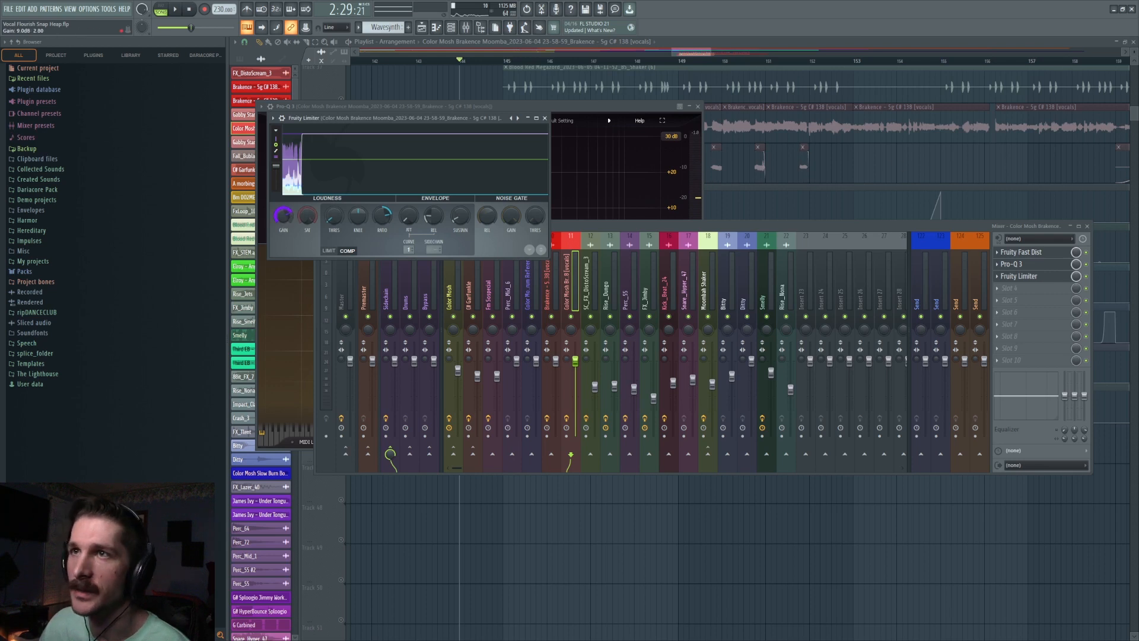
{"action": "left_click", "coordinate": [326, 250]}
{"action": "left_click", "coordinate": [348, 251]}
{"action": "left_click_drag", "start_coordinate": [408, 216], "coordinate": [408, 219]}
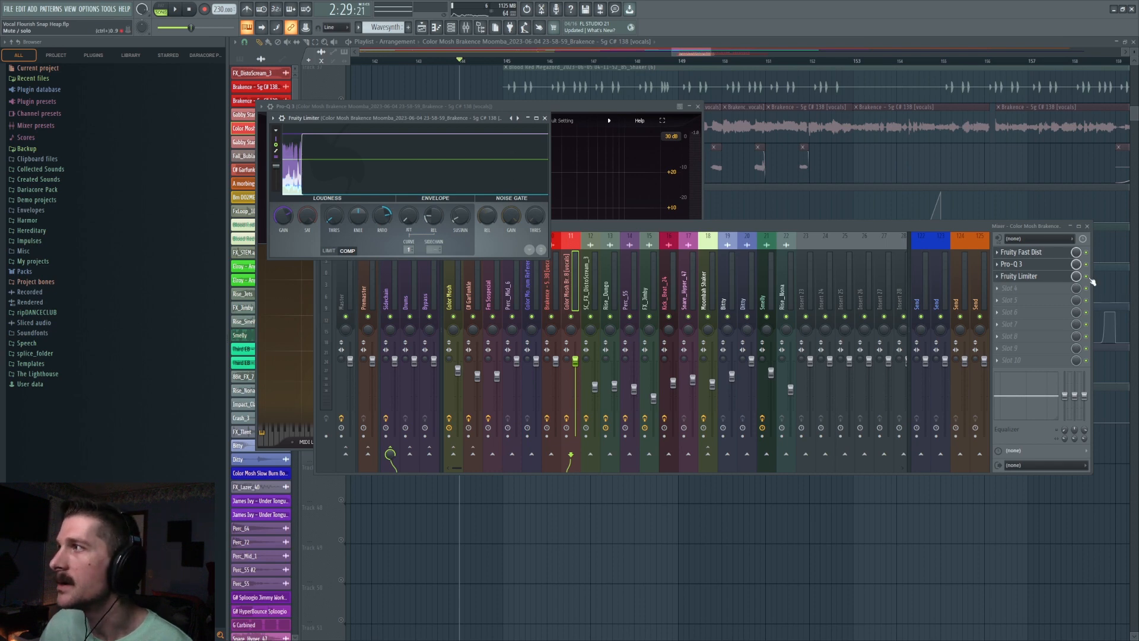
Step: Close all plugin and mixer windows and delete the Color Mosh vocal clip from Track 46
{"action": "key", "text": "F12"}
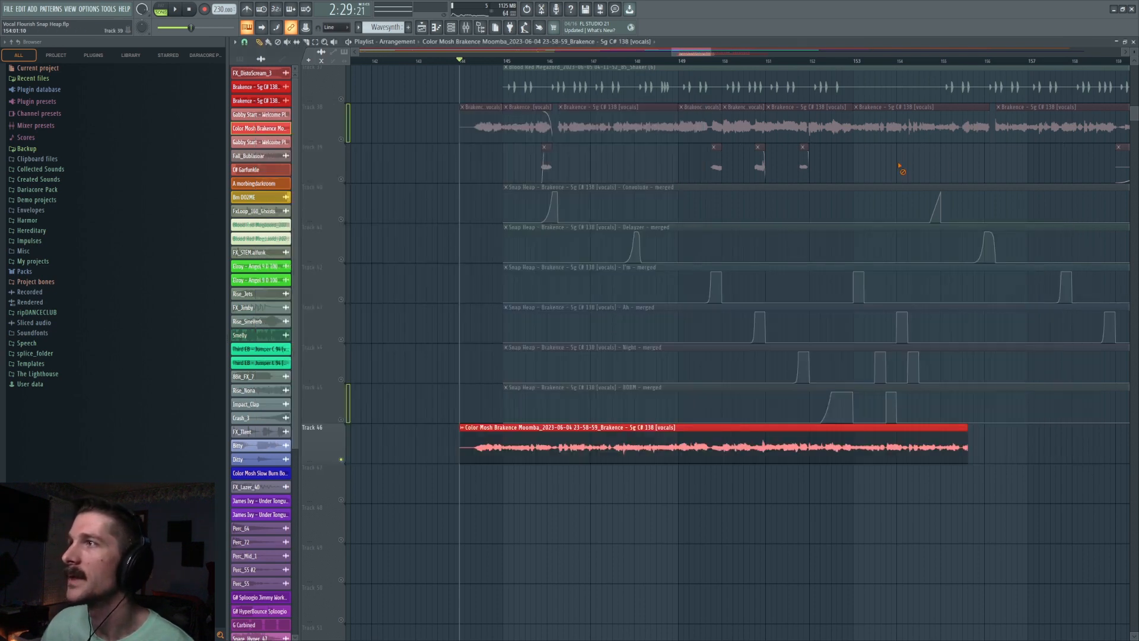
{"action": "right_click", "coordinate": [562, 447]}
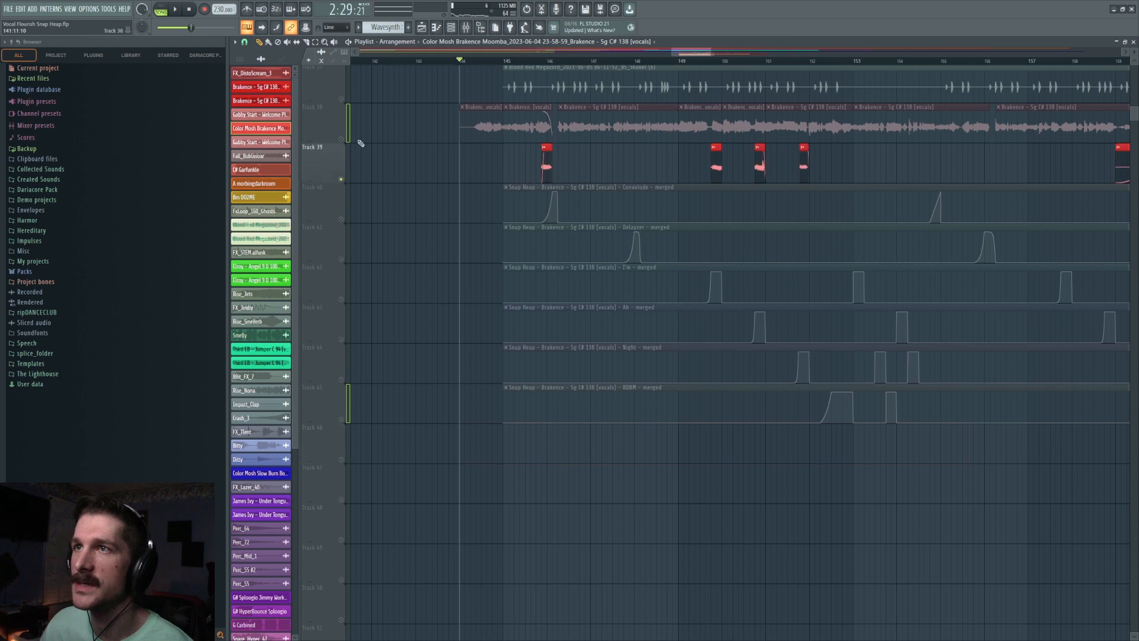
Step: Enable Track 38's vocals alongside the short vocal clips on Track 39 and play from bar 145
{"action": "left_click", "coordinate": [507, 63]}
{"action": "scroll", "coordinate": [580, 169], "scroll_direction": "up", "scroll_amount": 2}
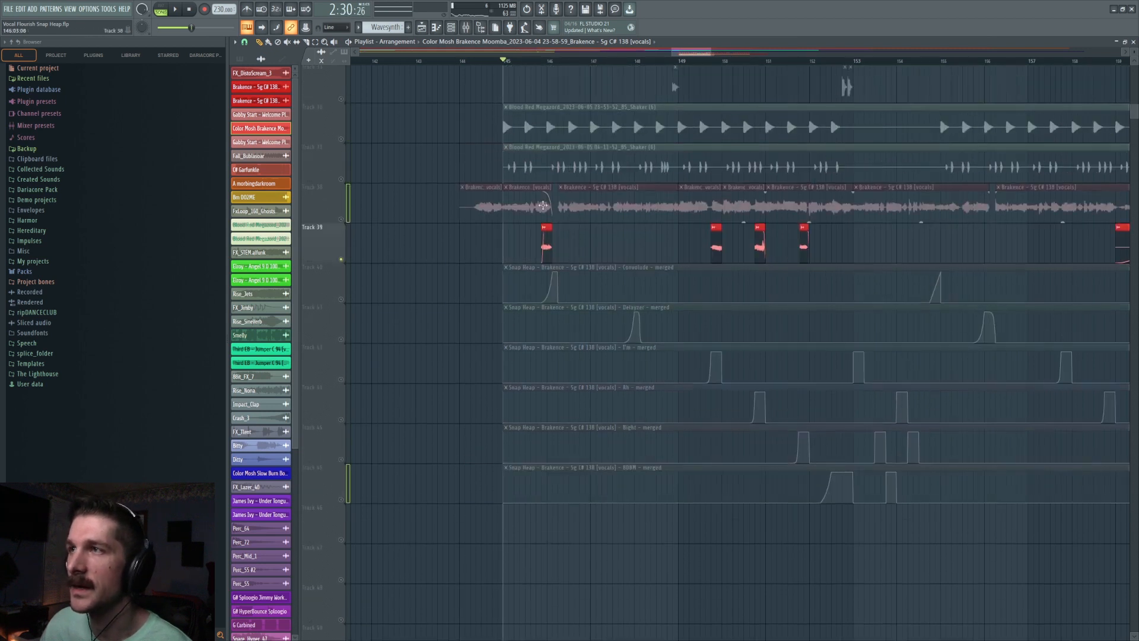
{"action": "left_click", "coordinate": [342, 219]}
{"action": "key", "text": "space"}
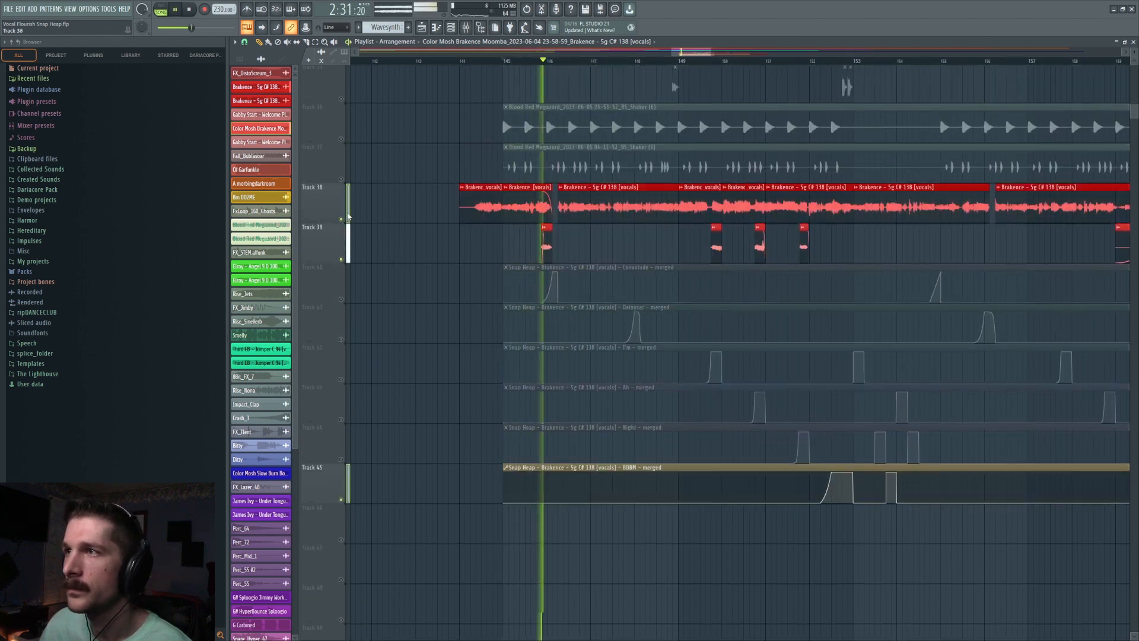
Step: Play the Track 38 vocals together with the Track 39 clips and re-enable all playlist tracks
{"action": "left_click", "coordinate": [348, 221]}
{"action": "key", "text": "space"}
{"action": "key", "text": "space"}
{"action": "key", "text": "space"}
{"action": "right_click", "coordinate": [341, 220]}
{"action": "right_click", "coordinate": [342, 220]}
Step: Play the crossfade between the Track 38 vocal and the Track 39 clip near bar 146 and undo the last clip fade edit
{"action": "scroll", "coordinate": [547, 66], "scroll_direction": "up", "scroll_amount": 5}
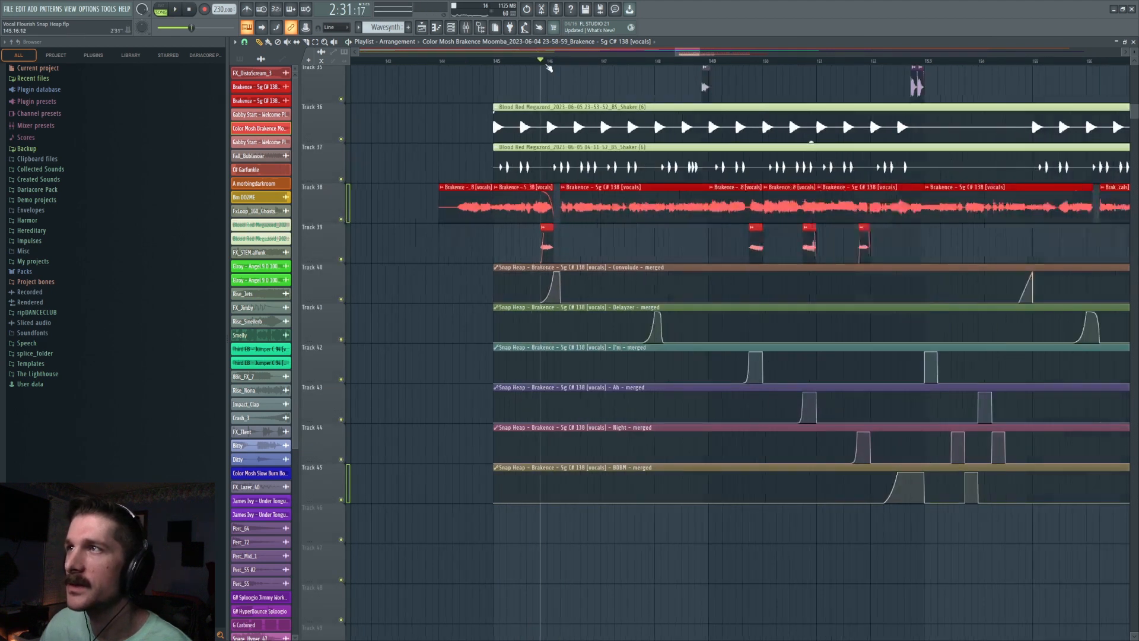
{"action": "scroll", "coordinate": [548, 67], "scroll_direction": "up", "scroll_amount": 3}
{"action": "key", "text": "space"}
{"action": "key", "text": "space"}
{"action": "key", "text": "space"}
{"action": "key", "text": "ctrl+z"}
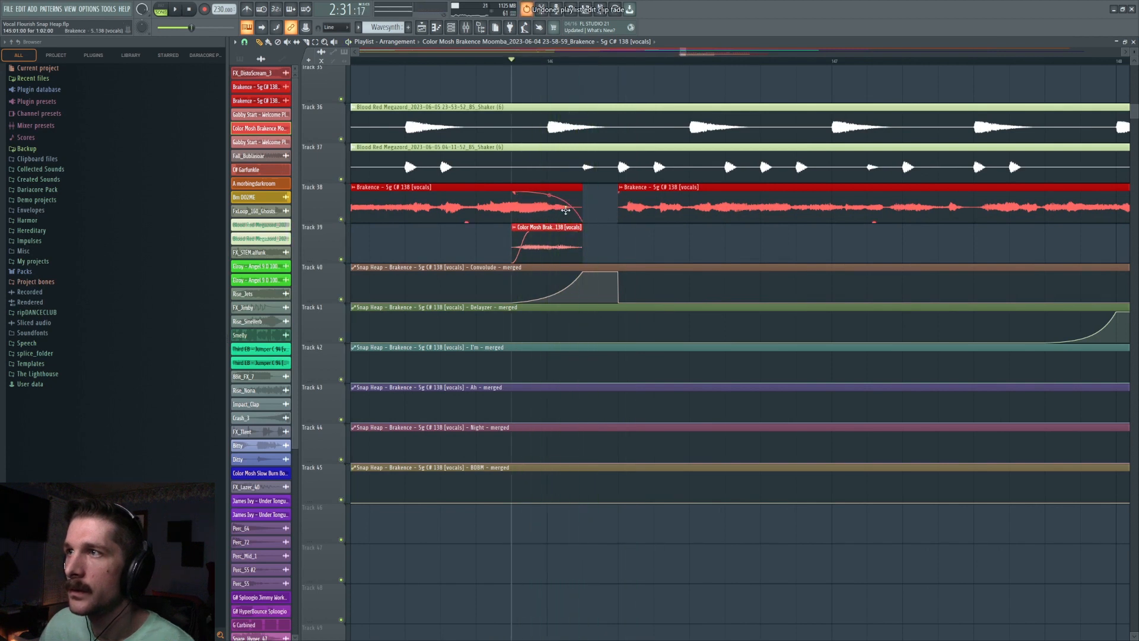
{"action": "key", "text": "space"}
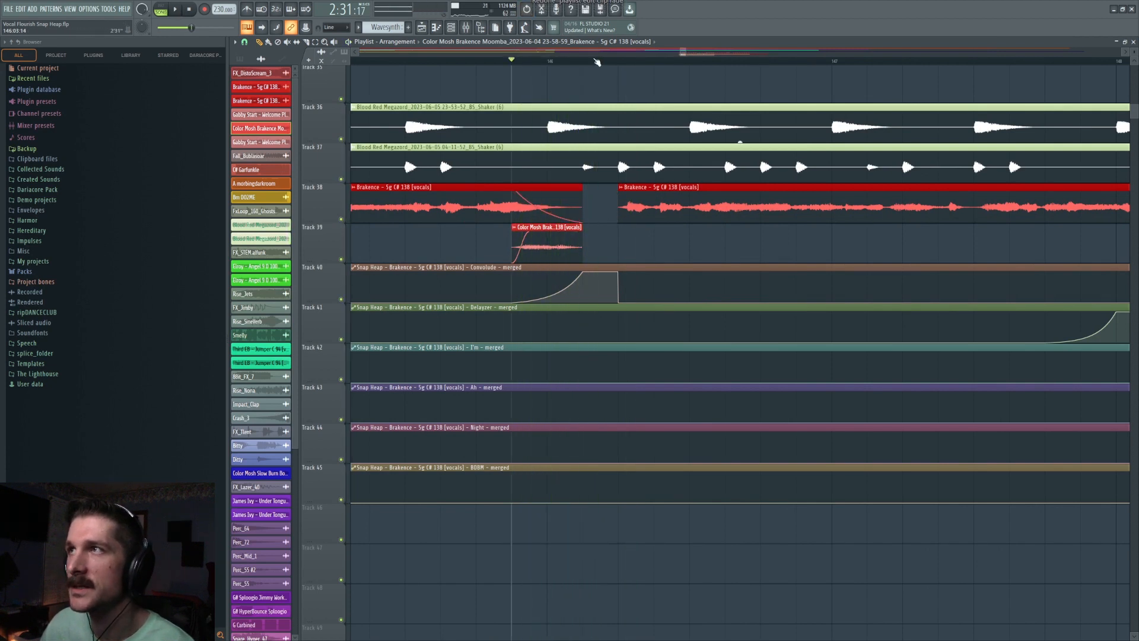
Step: Move the playback position to bar 149 and solo the Track 38 vocals
{"action": "scroll", "coordinate": [550, 109], "scroll_direction": "down", "scroll_amount": 5}
{"action": "left_click_drag", "start_coordinate": [687, 52], "coordinate": [694, 52]}
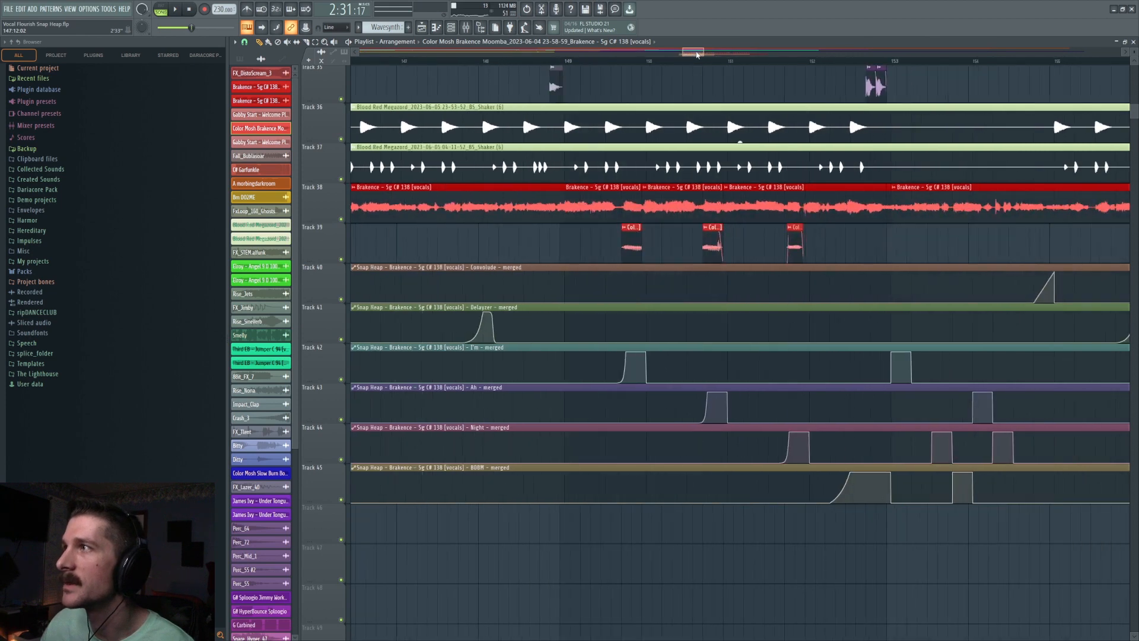
{"action": "left_click", "coordinate": [551, 61]}
{"action": "right_click", "coordinate": [343, 220]}
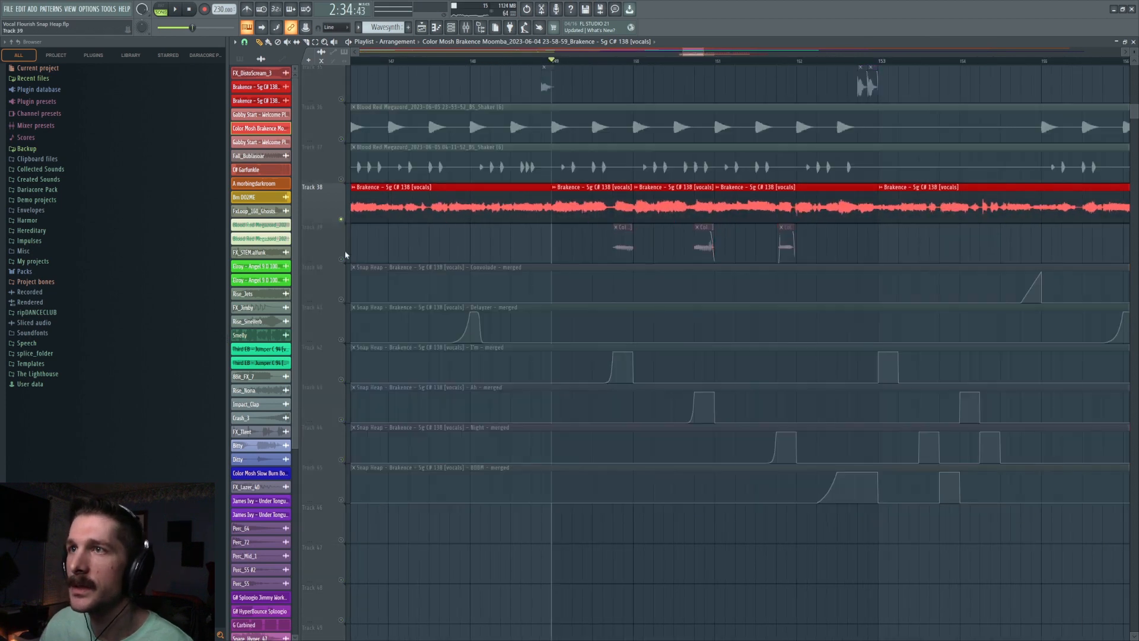
Step: Add Fruity Limiter to slot 6 of the Brakence vocals mixer track, after Pro-C 2
{"action": "left_click", "coordinate": [465, 28]}
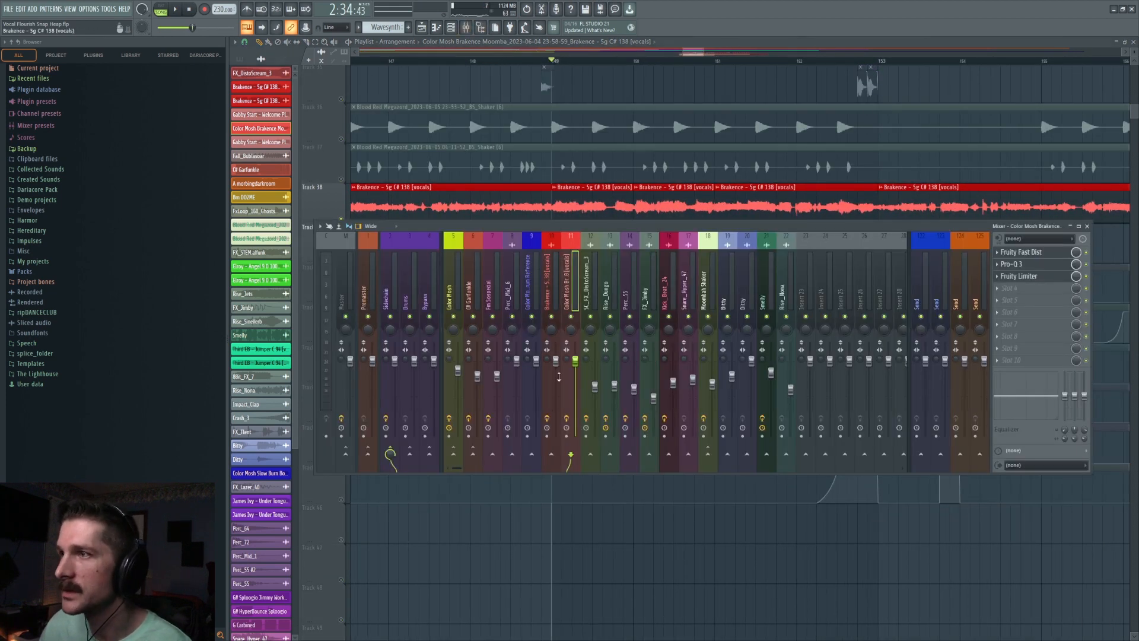
{"action": "left_click", "coordinate": [551, 279]}
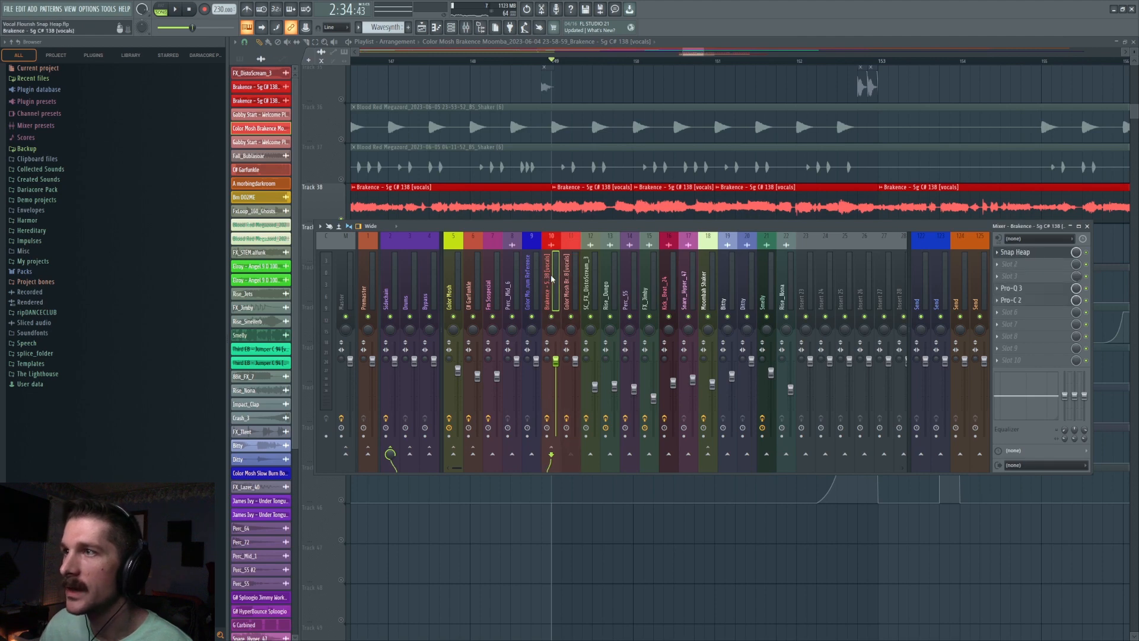
{"action": "left_click", "coordinate": [1032, 314]}
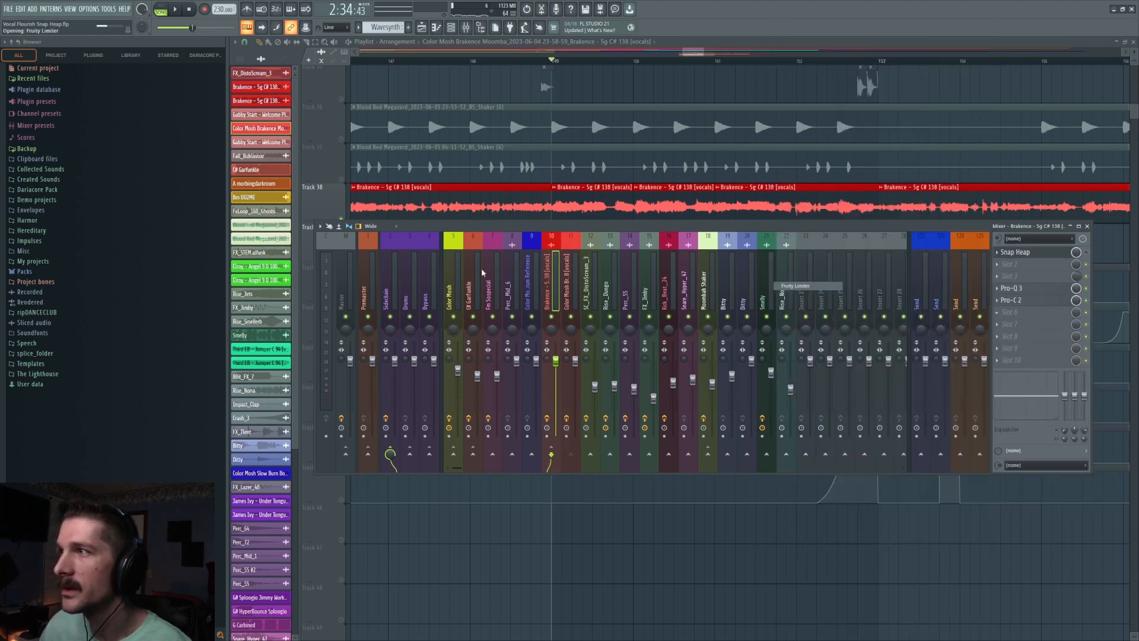
{"action": "left_click", "coordinate": [806, 287]}
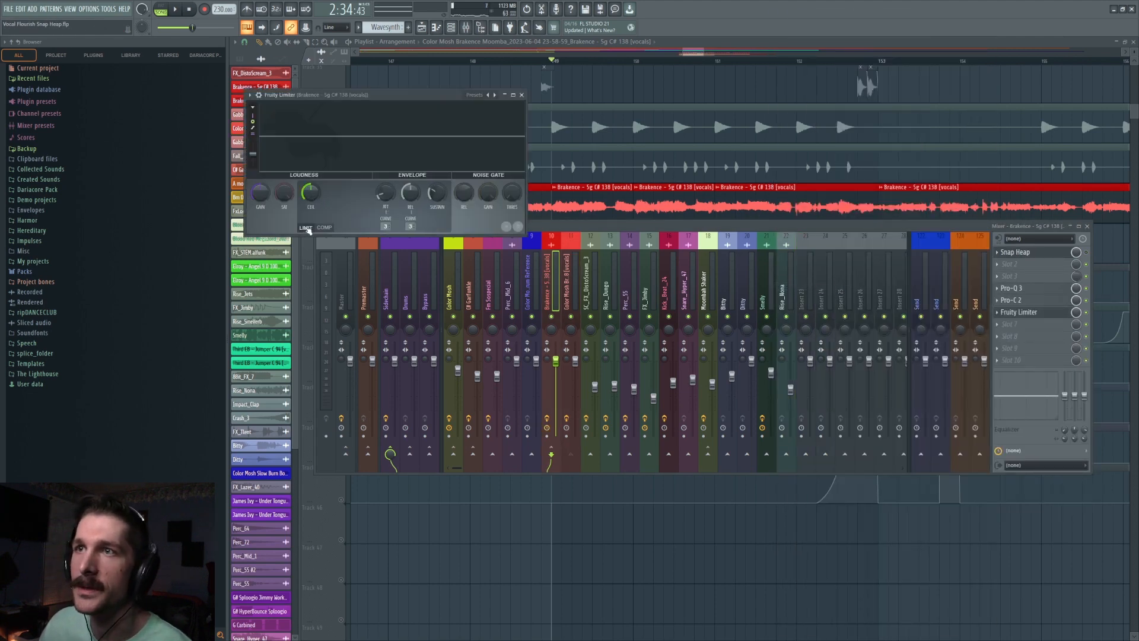
Step: Switch Fruity Limiter to compressor mode, adjust its threshold and ratio, and play the soloed vocals from bar 149
{"action": "left_click_drag", "start_coordinate": [311, 193], "coordinate": [310, 217]}
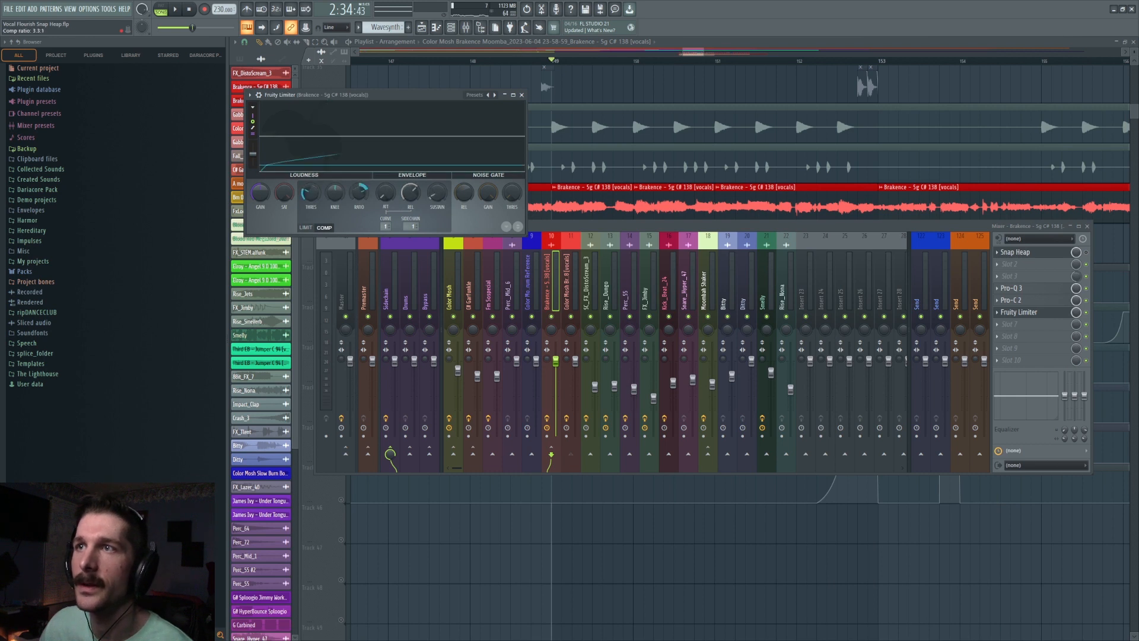
{"action": "key", "text": "space"}
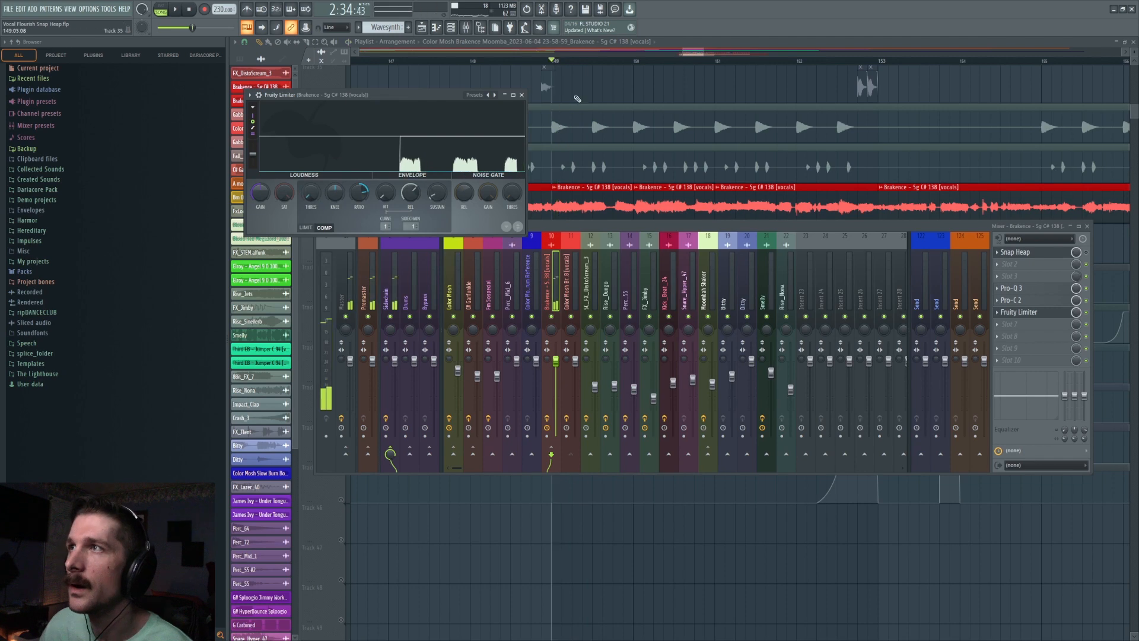
{"action": "key", "text": "space"}
{"action": "key", "text": "F12"}
{"action": "left_click", "coordinate": [475, 35]}
{"action": "key", "text": "space"}
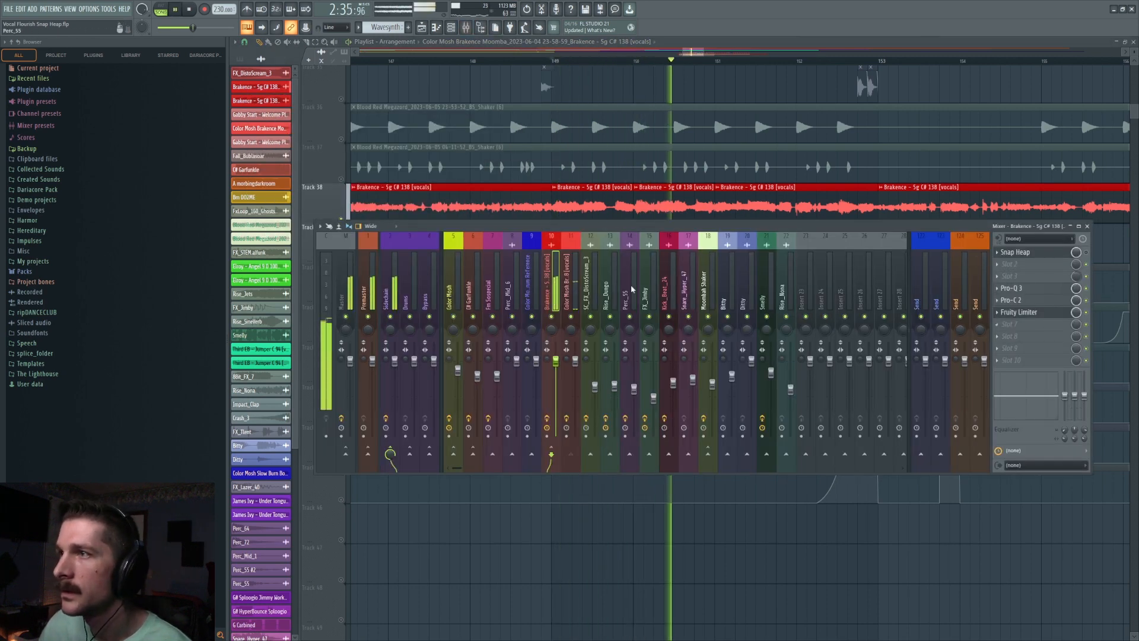
{"action": "key", "text": "space"}
Step: Reopen Fruity Limiter and set its compressor threshold and a 4.8:1 ratio while playing the vocals
{"action": "left_click", "coordinate": [1021, 314]}
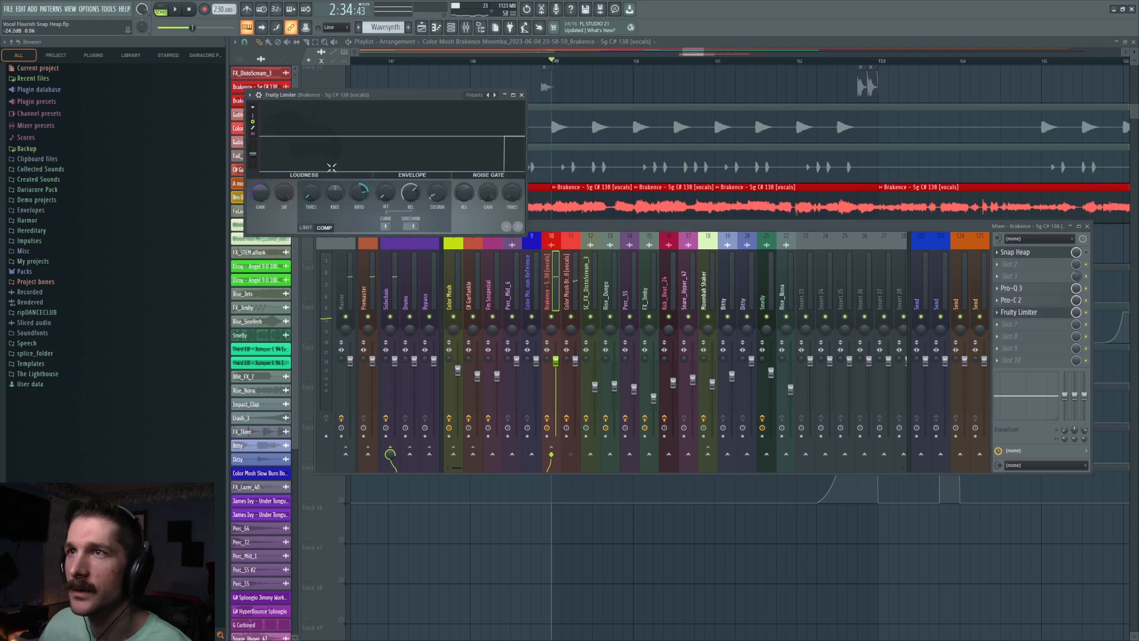
{"action": "key", "text": "space"}
{"action": "key", "text": "space"}
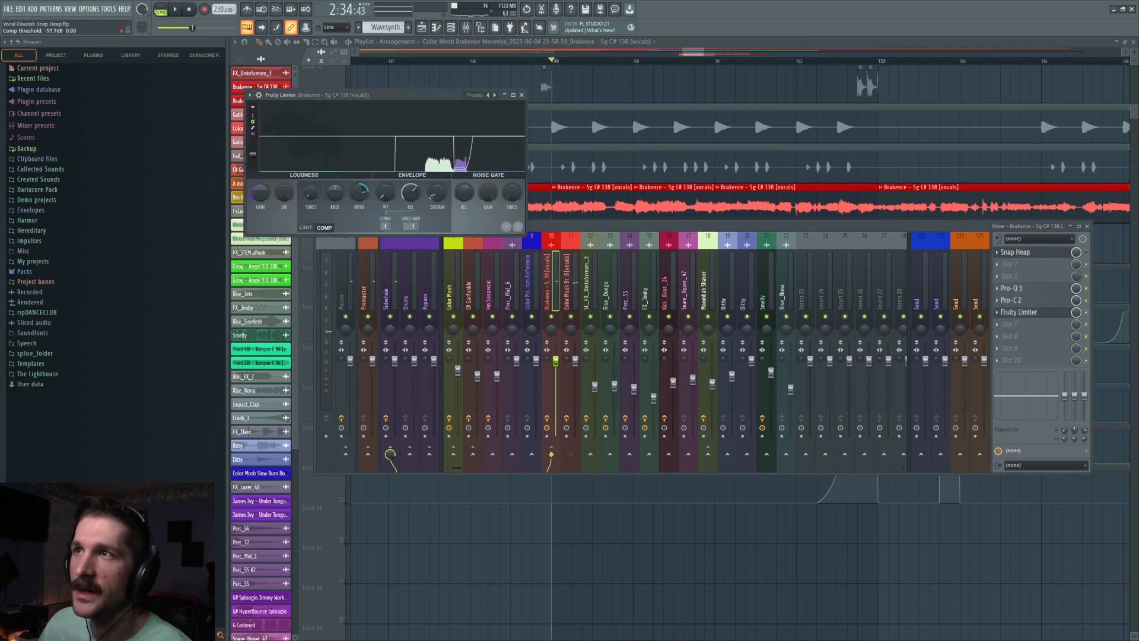
{"action": "key", "text": "space"}
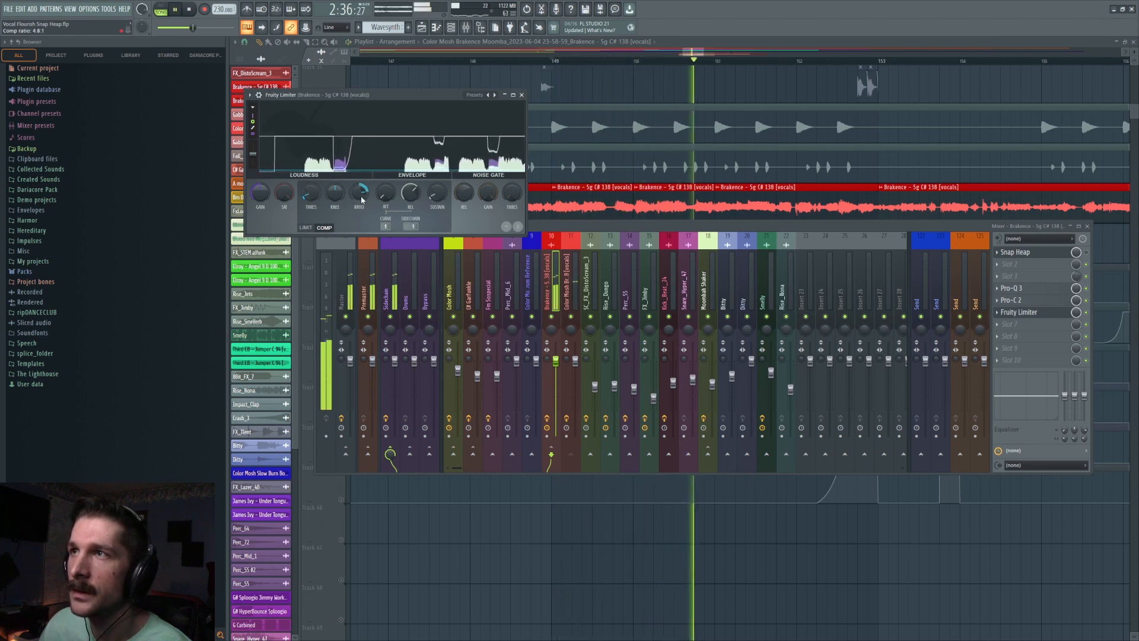
{"action": "key", "text": "space"}
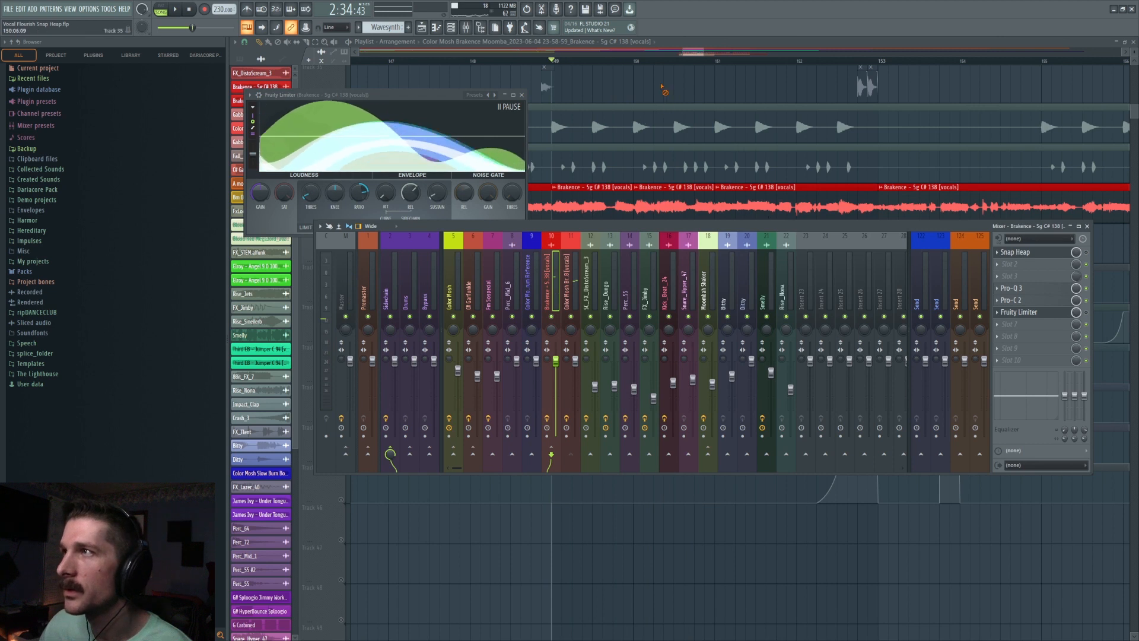
Step: Close all plugin and mixer windows, enable Track 39 and the automation on Tracks 42 to 45, and play from bar 149
{"action": "key", "text": "F12"}
{"action": "left_click", "coordinate": [342, 379]}
{"action": "left_click", "coordinate": [341, 418]}
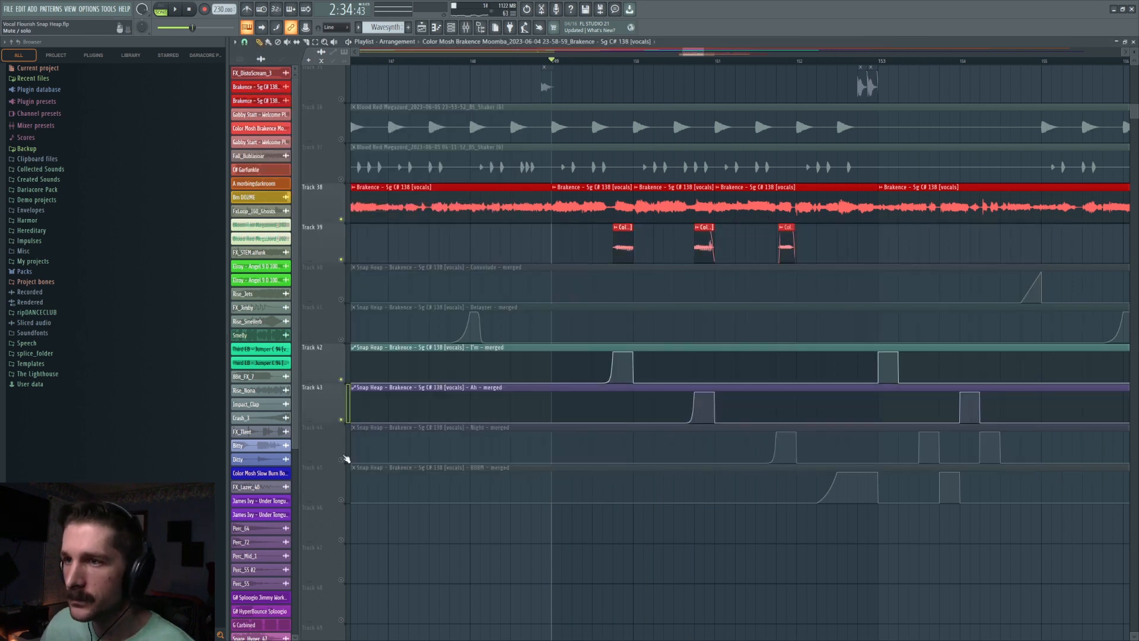
{"action": "left_click", "coordinate": [341, 459]}
{"action": "left_click", "coordinate": [341, 500]}
{"action": "key", "text": "space"}
{"action": "key", "text": "space"}
Step: Check Fruity Limiter on the vocals mixer track and replay the vocals with the Snap Heap automation from bar 149
{"action": "left_click", "coordinate": [466, 28]}
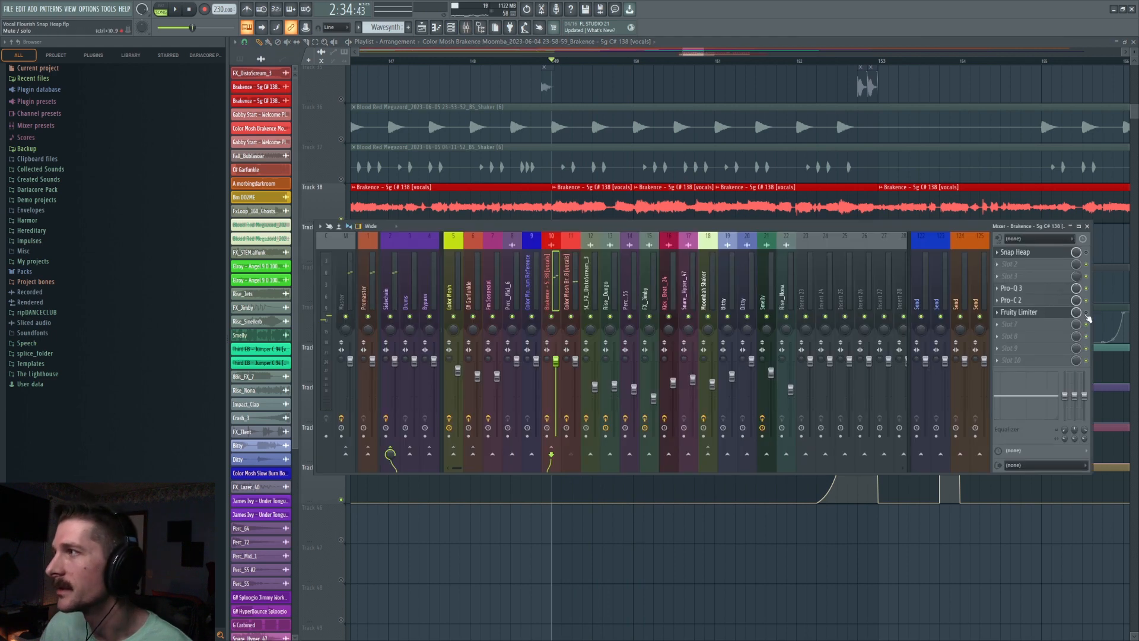
{"action": "key", "text": "F9"}
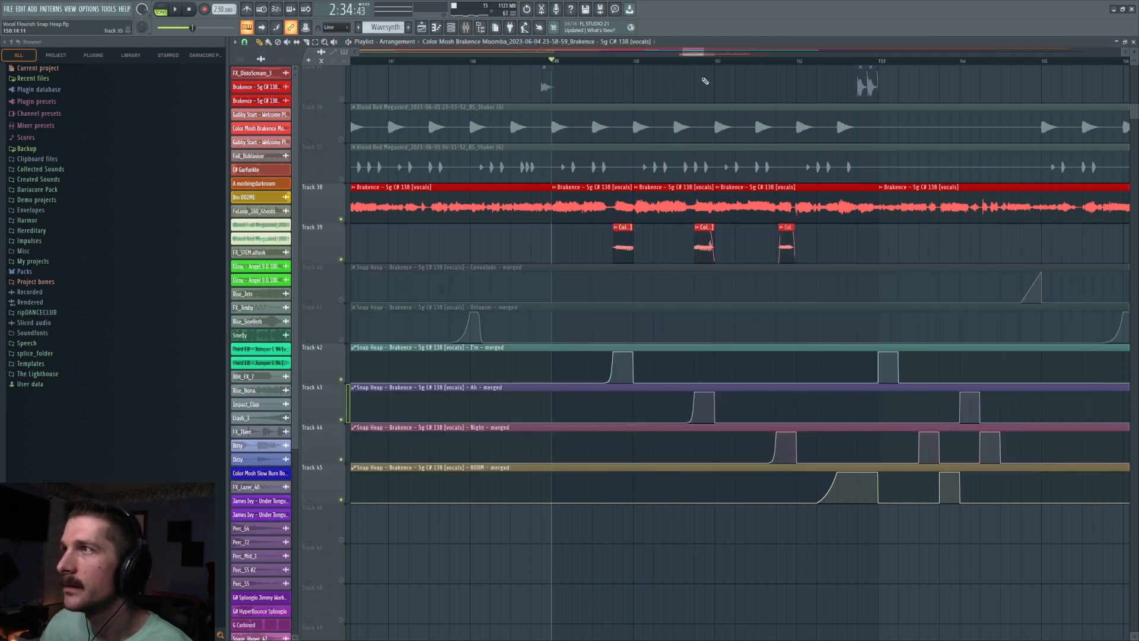
{"action": "left_click", "coordinate": [469, 29]}
{"action": "key", "text": "space"}
{"action": "key", "text": "F9"}
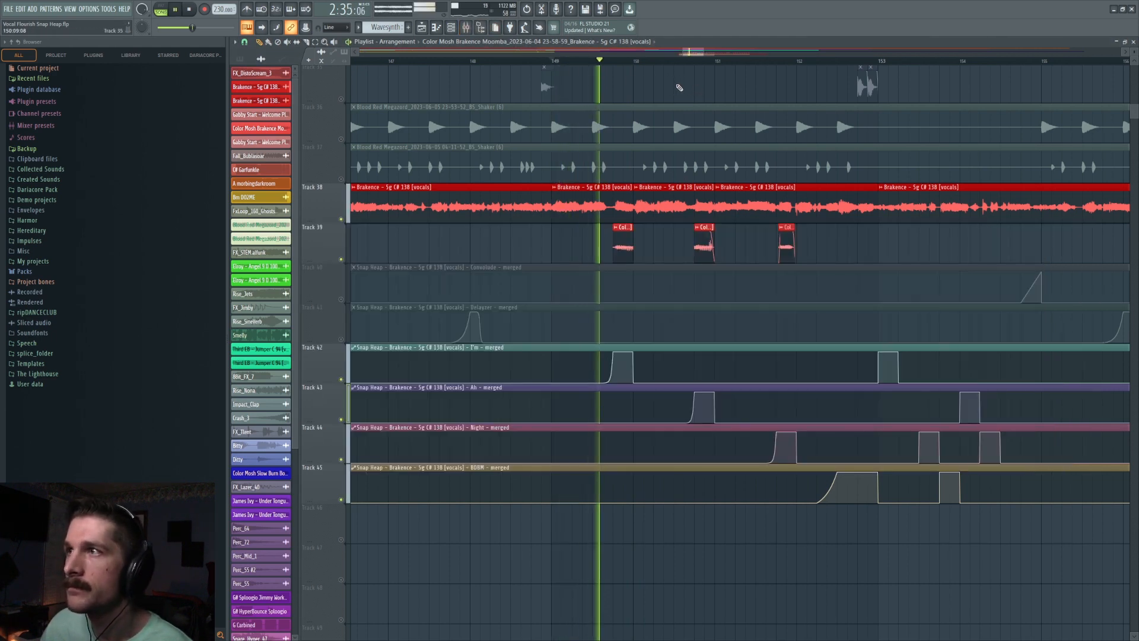
{"action": "left_click_drag", "start_coordinate": [696, 53], "coordinate": [701, 54]}
{"action": "key", "text": "space"}
Step: Open Snap Heap on the vocals mixer track, examine its macros and effect lanes, and close it along with the mixer
{"action": "scroll", "coordinate": [602, 179], "scroll_direction": "down", "scroll_amount": 5}
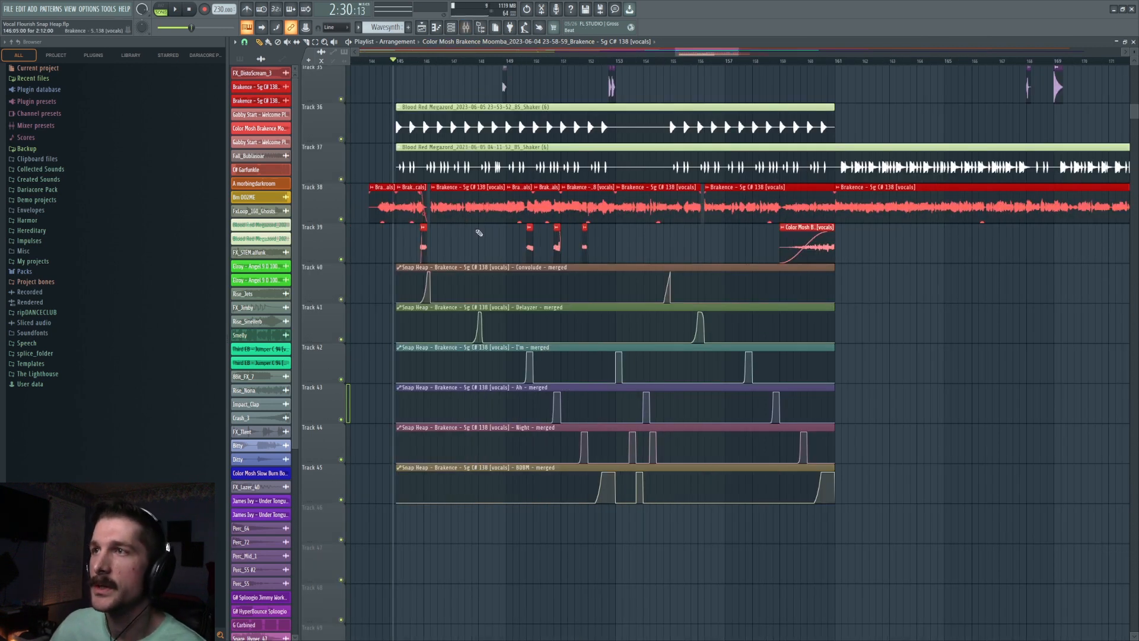
{"action": "left_click", "coordinate": [467, 27]}
{"action": "left_click", "coordinate": [1016, 254]}
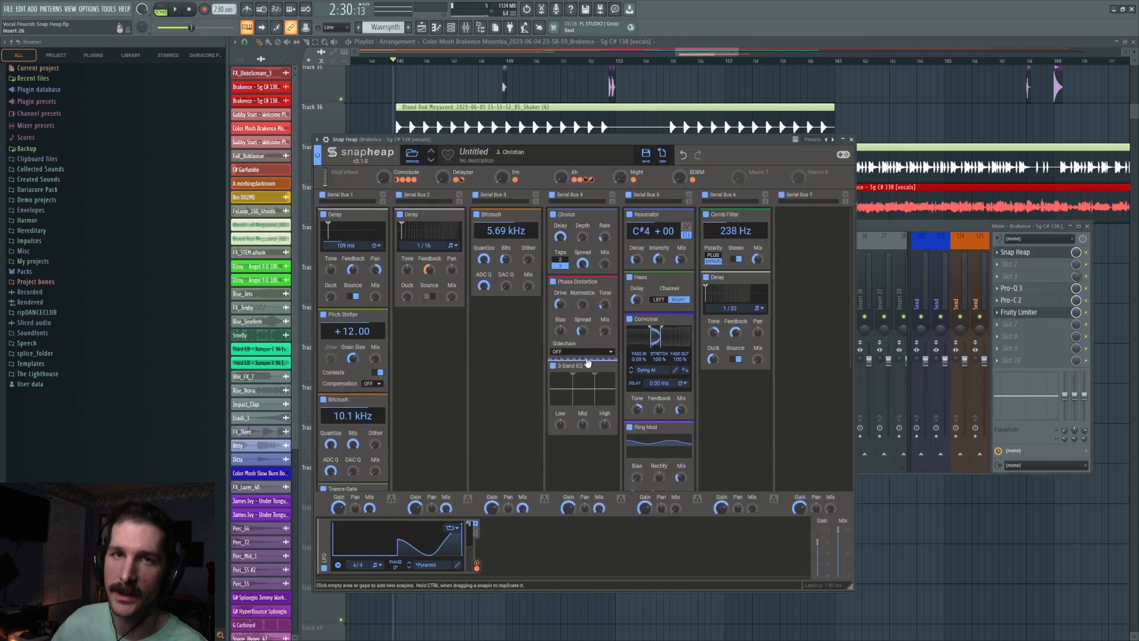
{"action": "mouse_move", "coordinate": [476, 147]}
{"action": "left_mouse_down"}
{"action": "mouse_move", "coordinate": [482, 156]}
{"action": "mouse_move", "coordinate": [488, 134]}
{"action": "left_mouse_up"}
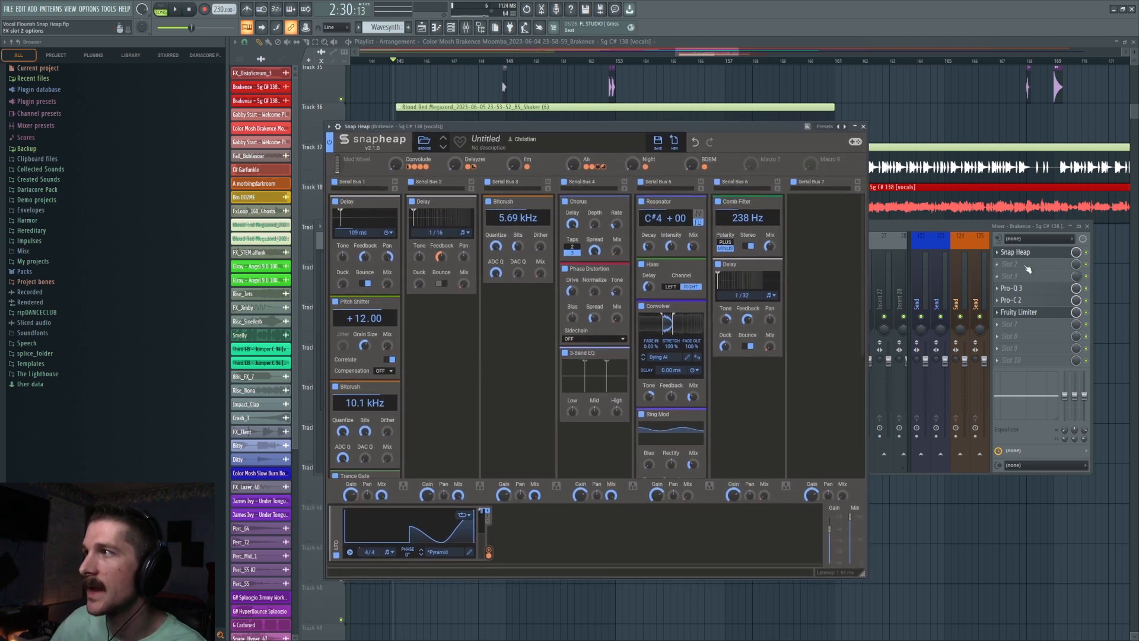
{"action": "left_click", "coordinate": [864, 127]}
{"action": "scroll", "coordinate": [771, 181], "scroll_direction": "up", "scroll_amount": 7}
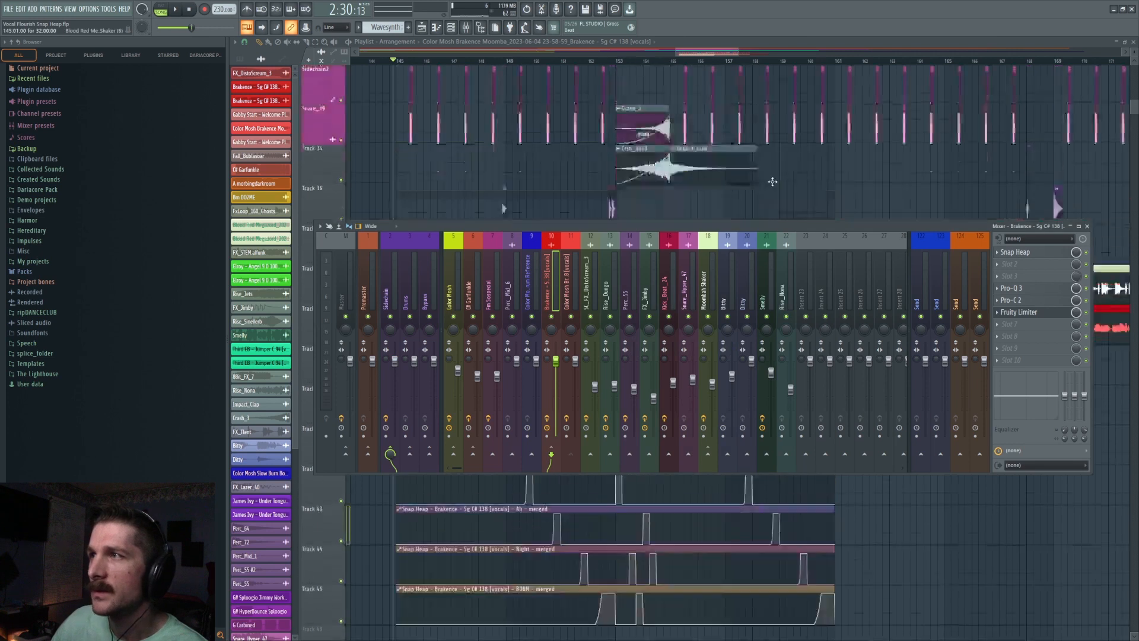
{"action": "left_click", "coordinate": [1087, 226]}
Step: Solo the Clap_Machine playlist track, play its clips from bar 153, and open the mixer with playback returned to bar 145
{"action": "scroll", "coordinate": [1068, 250], "scroll_direction": "up", "scroll_amount": 4}
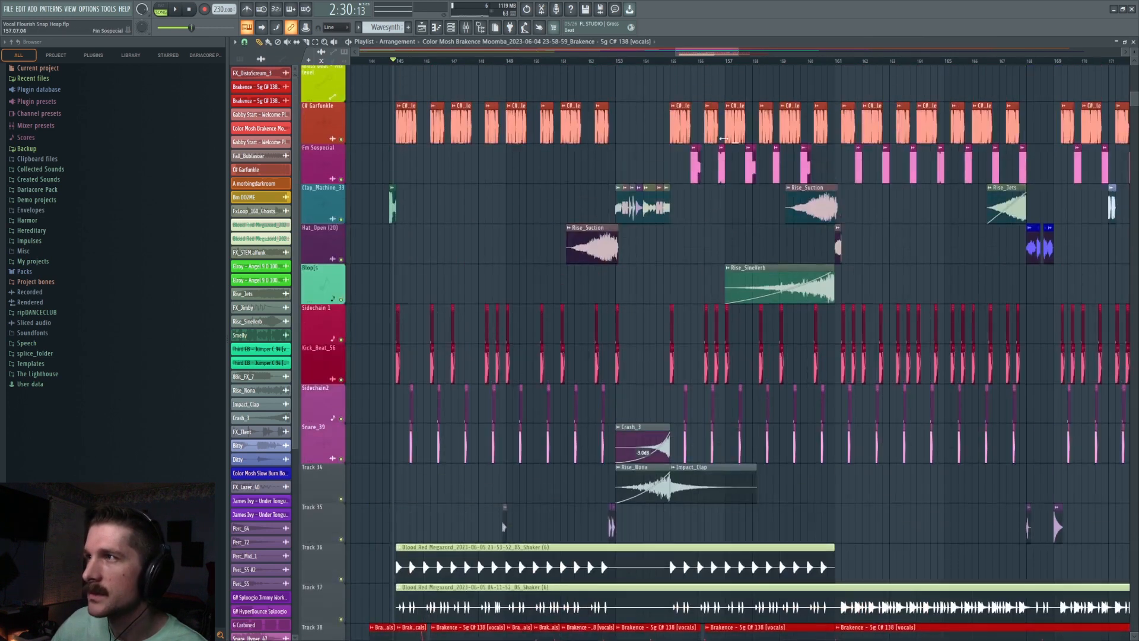
{"action": "left_click", "coordinate": [617, 61]}
{"action": "right_click", "coordinate": [342, 219]}
{"action": "key", "text": "space"}
{"action": "key", "text": "space"}
{"action": "left_click", "coordinate": [394, 61]}
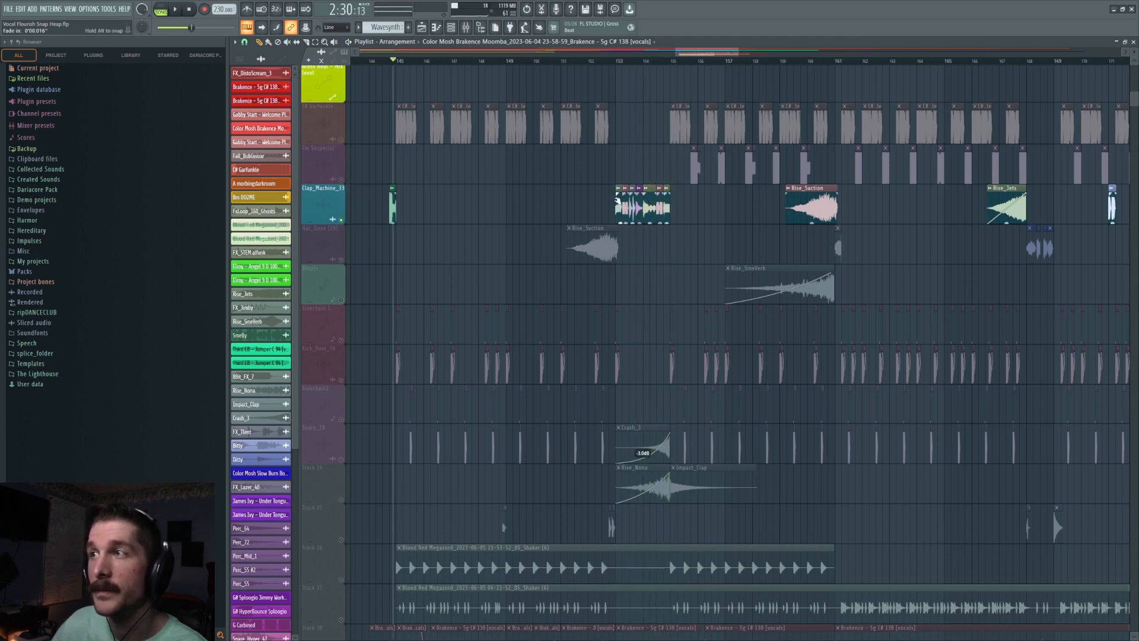
{"action": "left_click", "coordinate": [466, 28]}
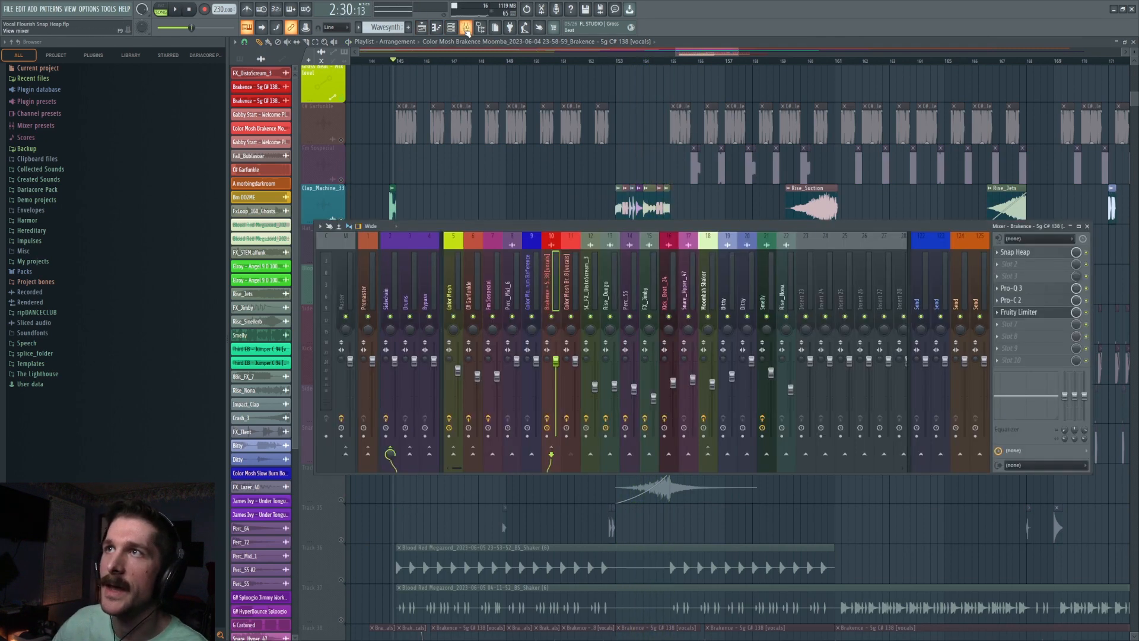